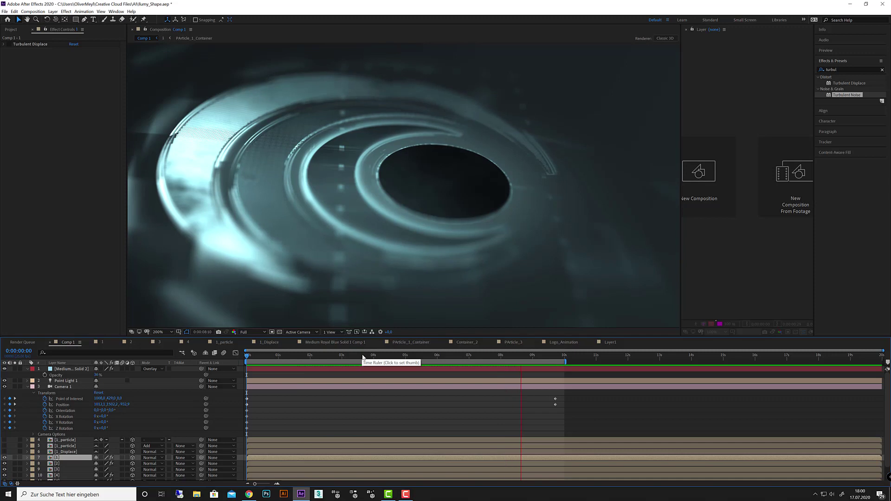
# Replay the finished logo animation in Comp 1 from the start and park the time indicator at about 0:00:01:14
pyautogui.press('space')
pyautogui.press('Home')
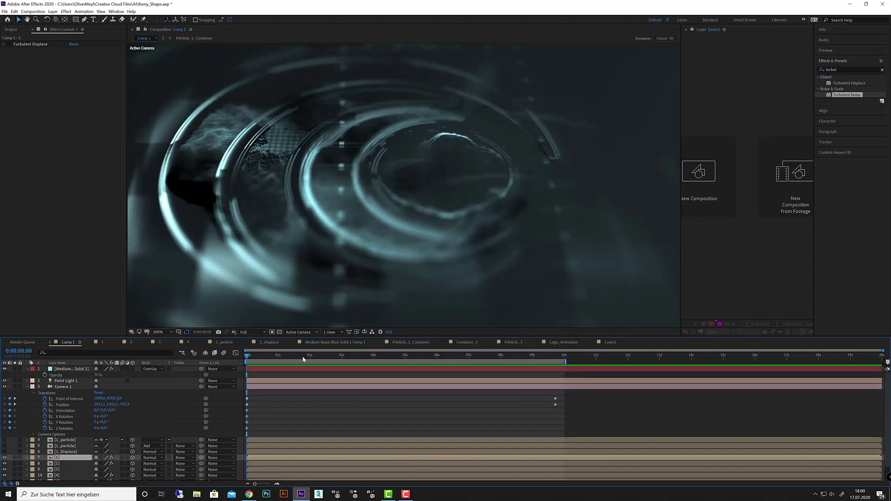
pyautogui.press('space')
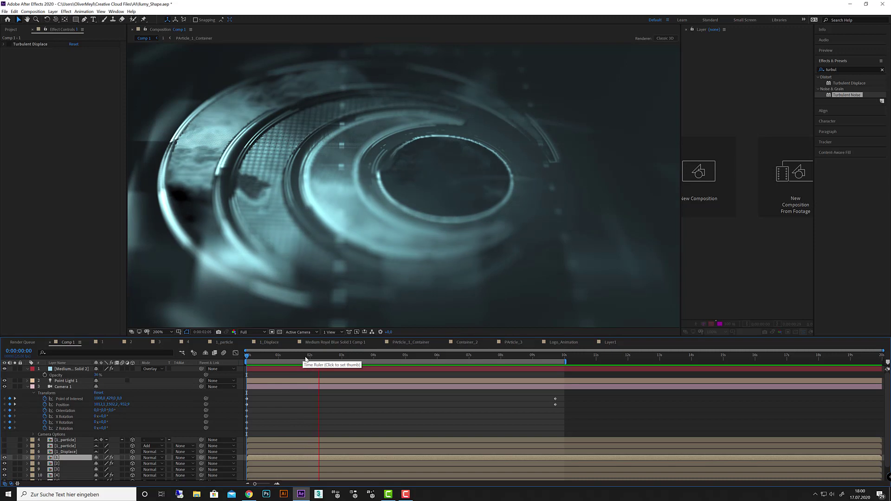
pyautogui.click(296, 356)
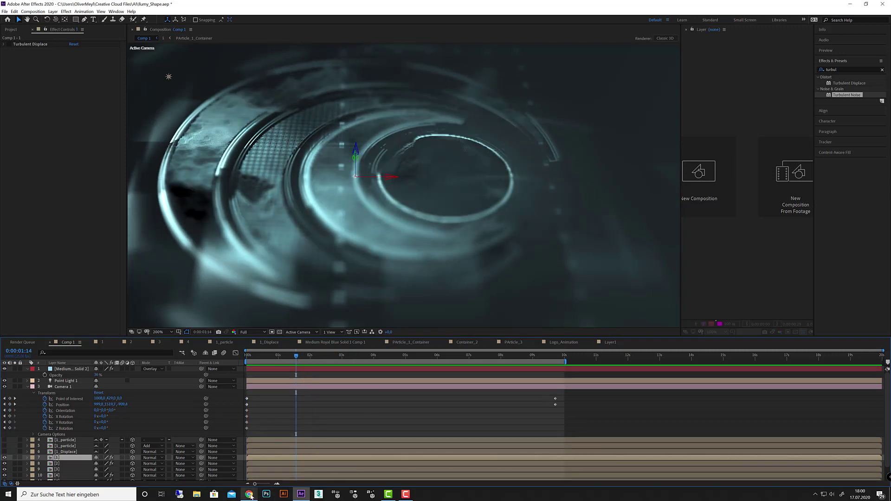
# Switch to Chrome and look through the Video Copilot Instagram posts for the glowing logo references, leaving the browser minimized
pyautogui.moveTo(250, 496)
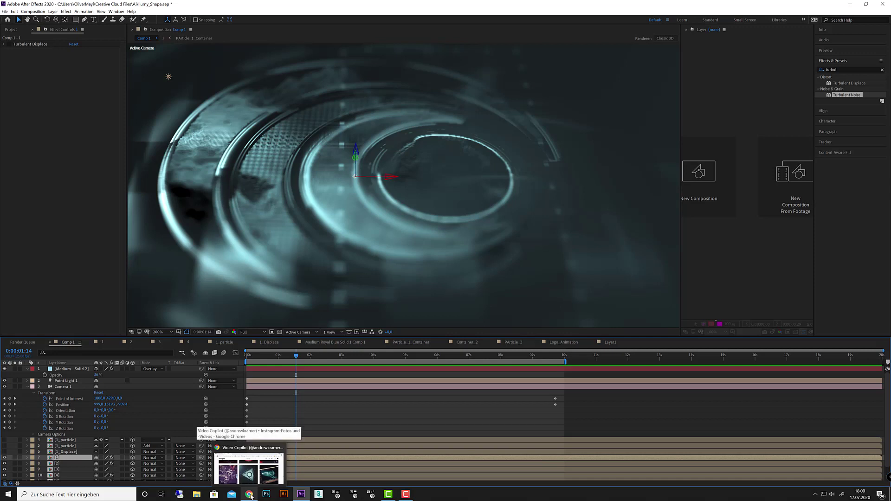
pyautogui.click(250, 496)
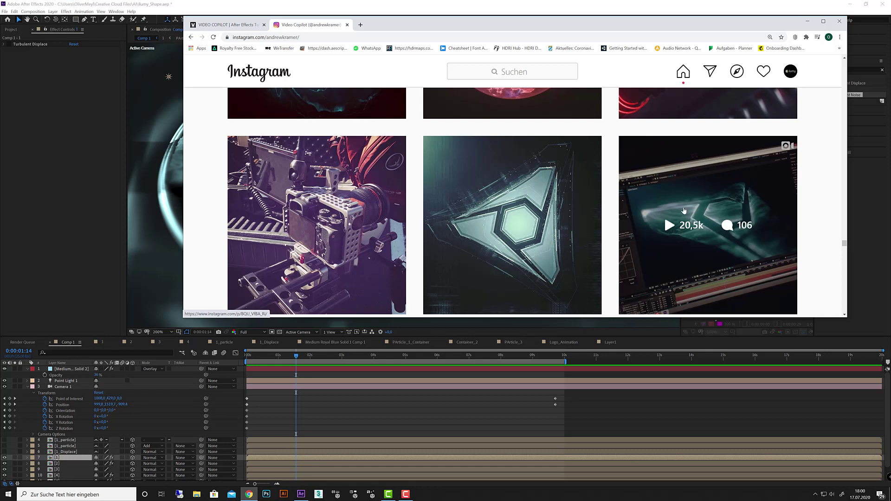
pyautogui.scroll(-3, 693, 207)
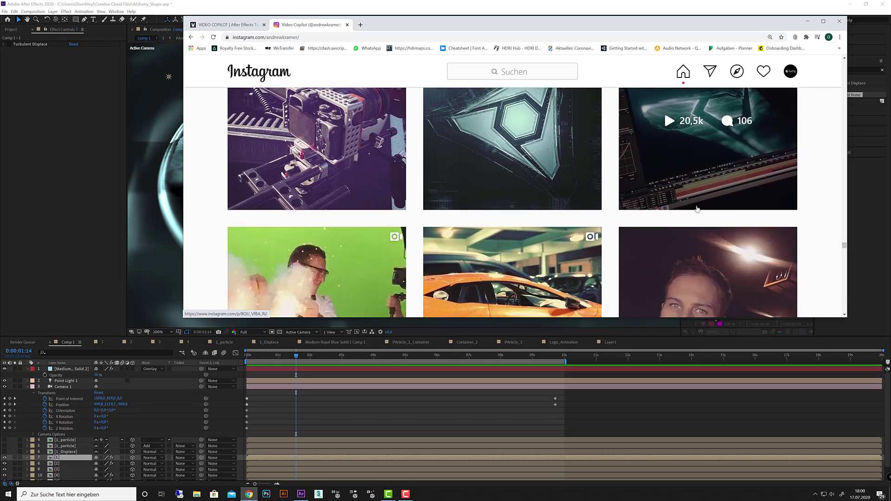
pyautogui.scroll(-15, 518, 225)
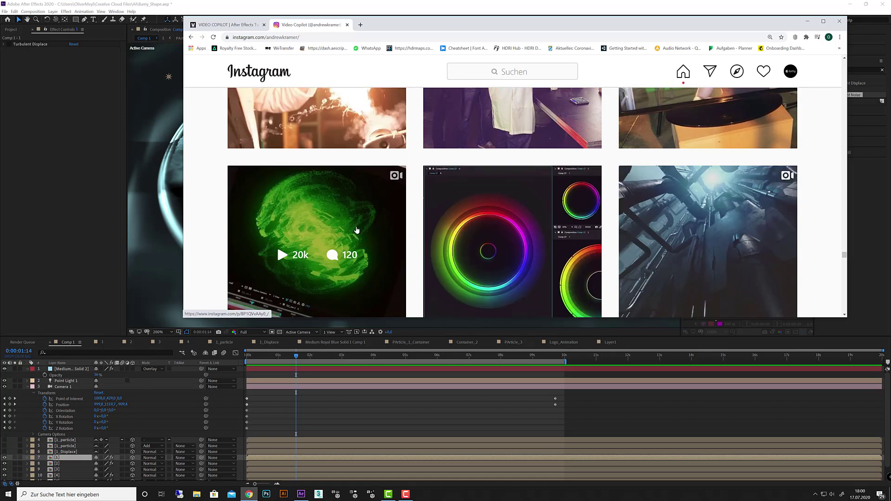
pyautogui.scroll(-2, 344, 209)
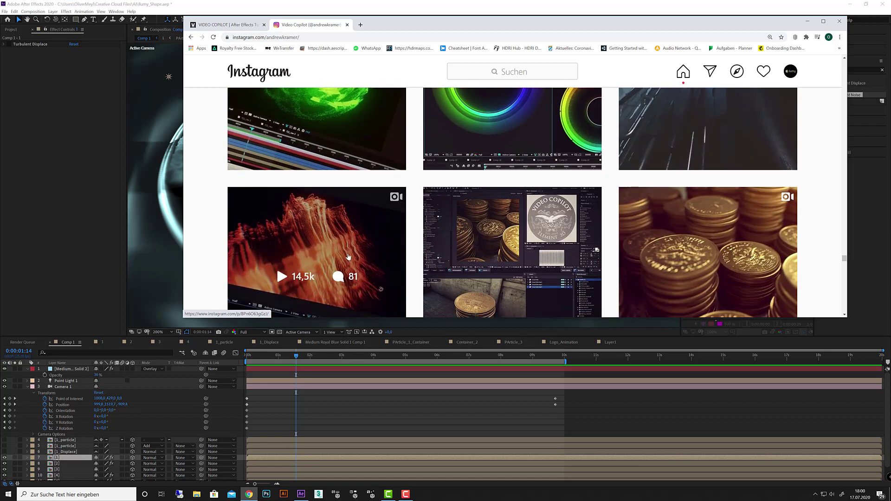
pyautogui.scroll(9, 661, 187)
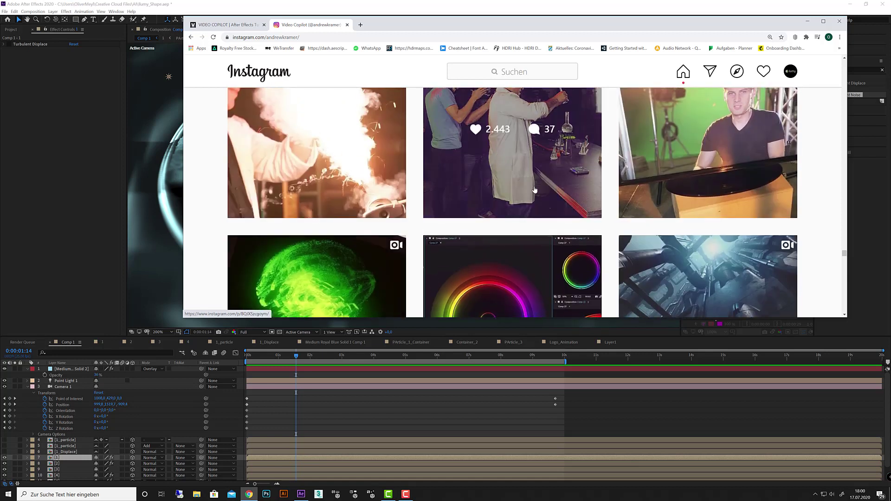
pyautogui.scroll(9, 661, 188)
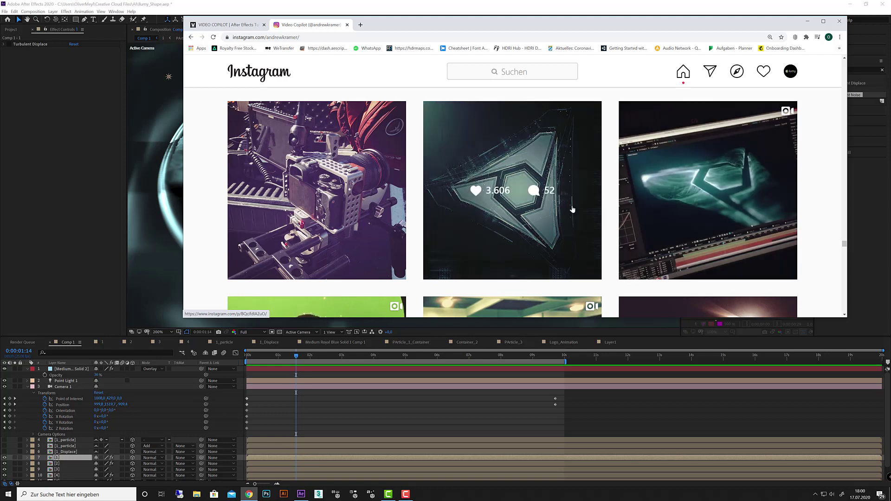
pyautogui.scroll(-2, 690, 207)
pyautogui.scroll(2, 691, 206)
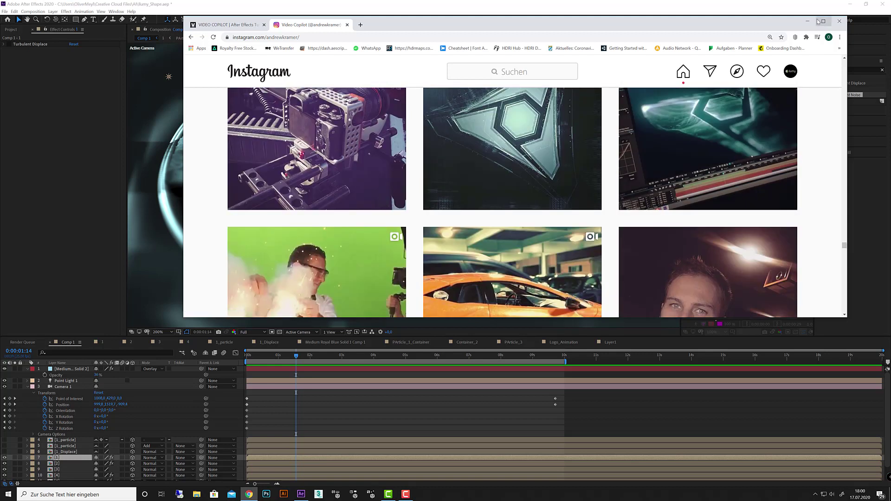
pyautogui.click(807, 21)
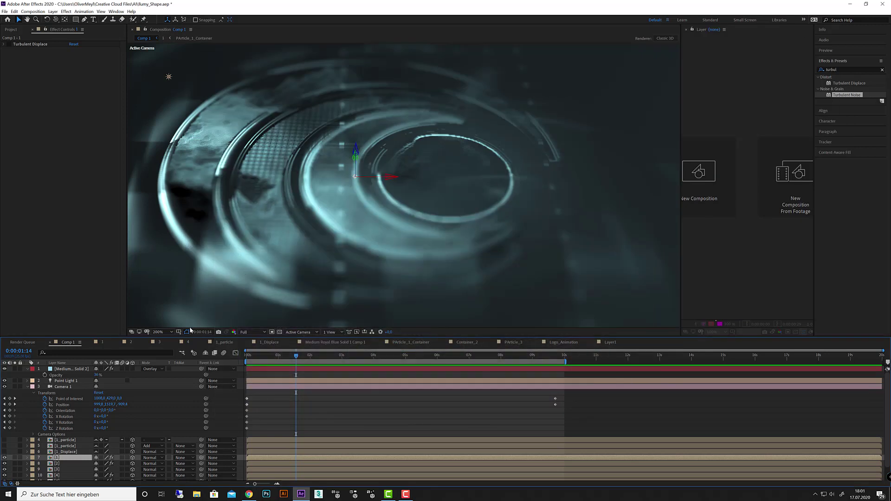
# Create a new composition named Comp 2 with the proposed 25 fps and 20-second settings, and show the whole frame
pyautogui.click(5, 11)
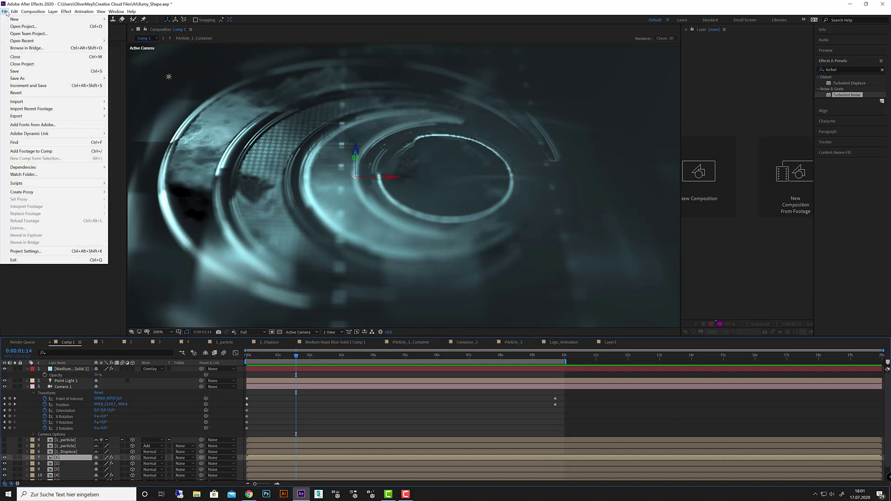
pyautogui.moveTo(78, 20)
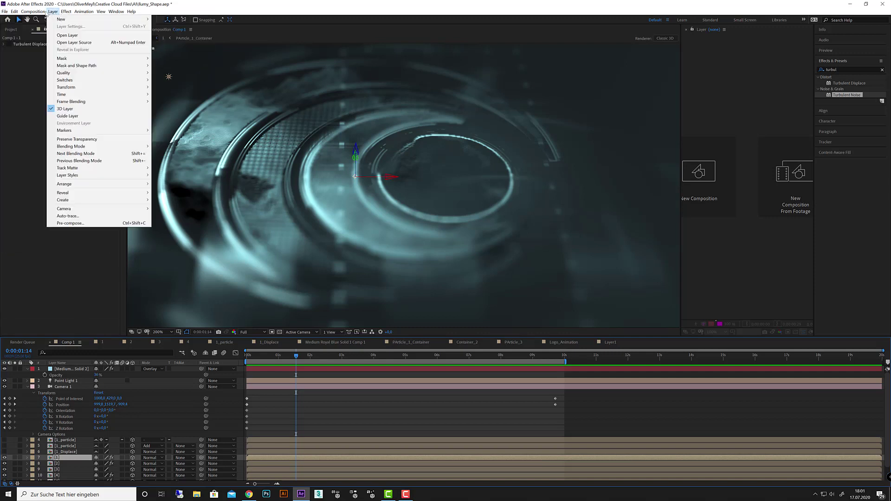
pyautogui.click(36, 20)
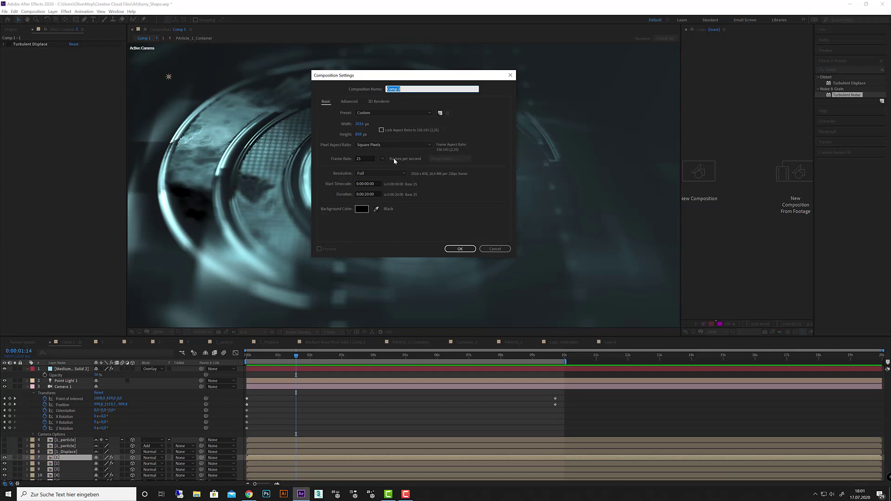
pyautogui.click(459, 249)
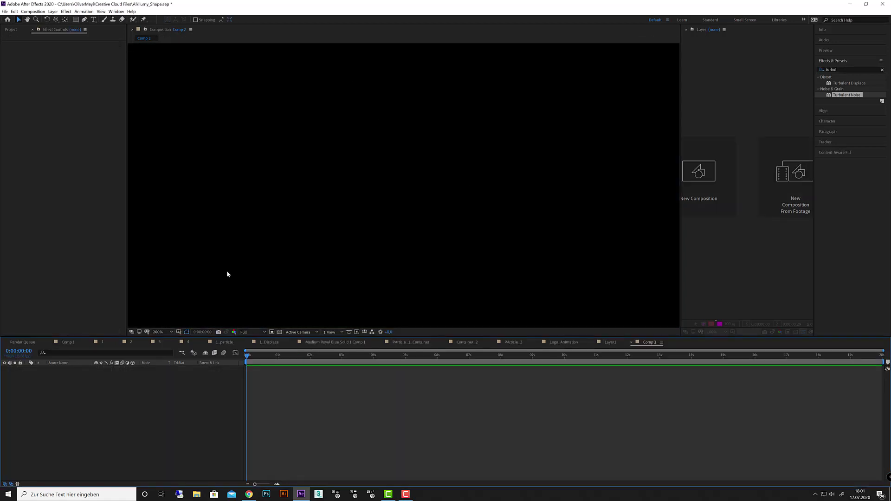
pyautogui.press('/')
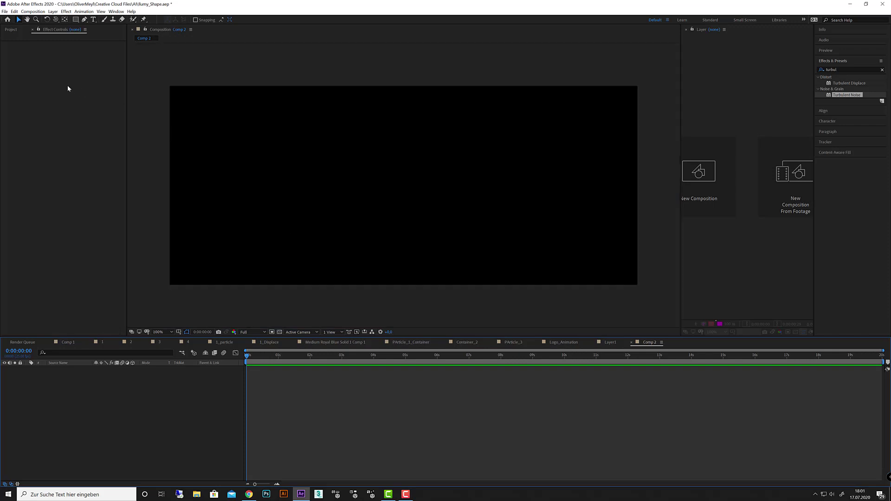
# Add the Illustrator logo file from the project to Comp 2 and shift it so the circular emblem sits near the centre
pyautogui.click(10, 30)
pyautogui.click(27, 153)
pyautogui.moveTo(26, 153); pyautogui.dragTo(55, 412)
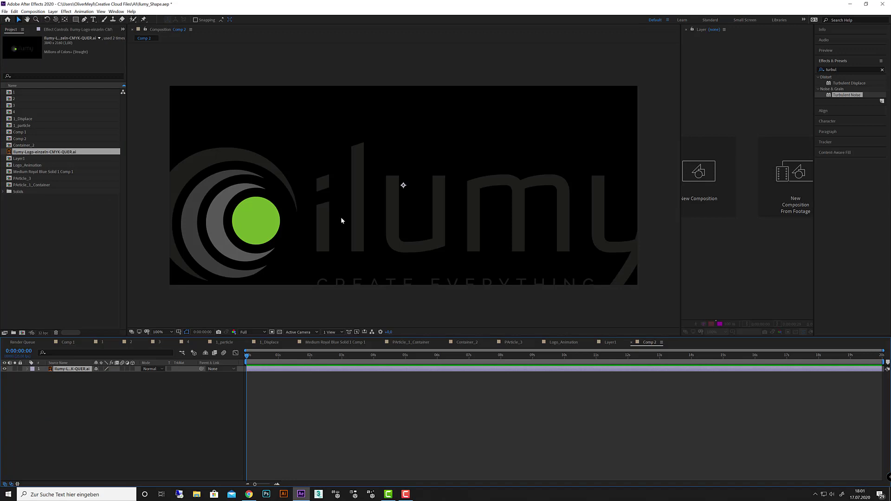
pyautogui.moveTo(342, 220); pyautogui.dragTo(414, 196)
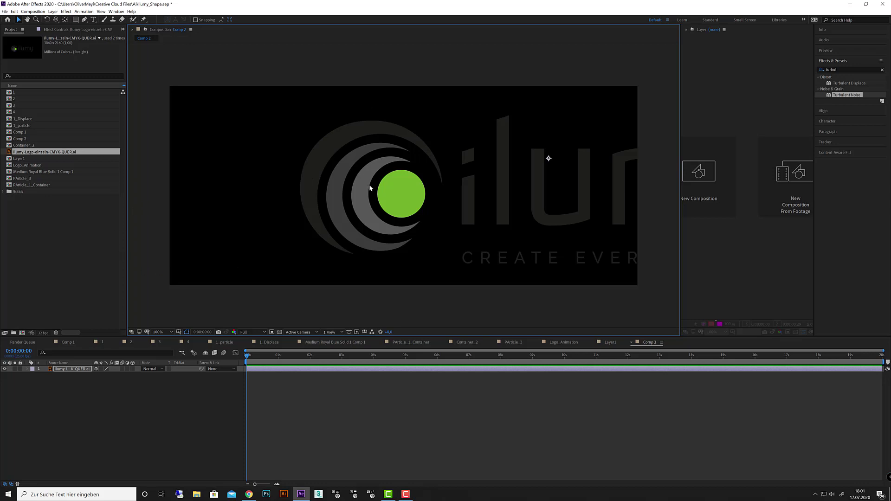
# Try auto-tracing the logo's alpha channel onto a new layer with a tolerance below 1 px, and delete the traced layer
pyautogui.click(37, 12)
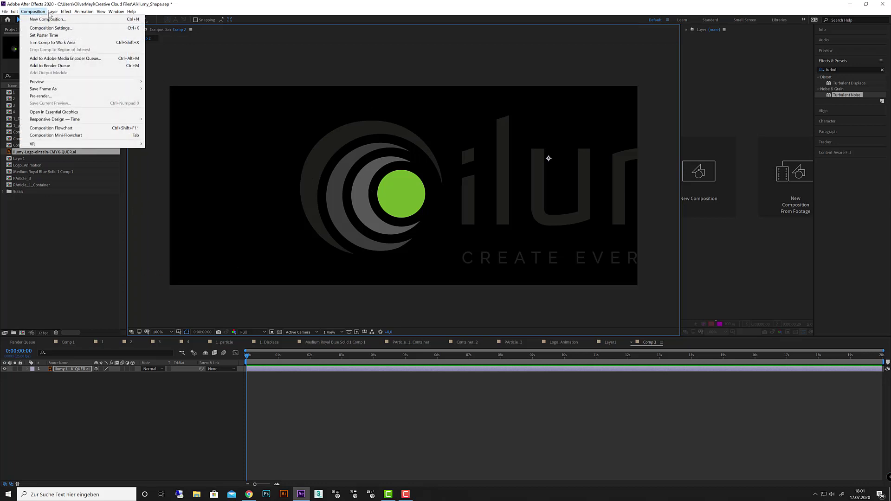
pyautogui.moveTo(52, 11)
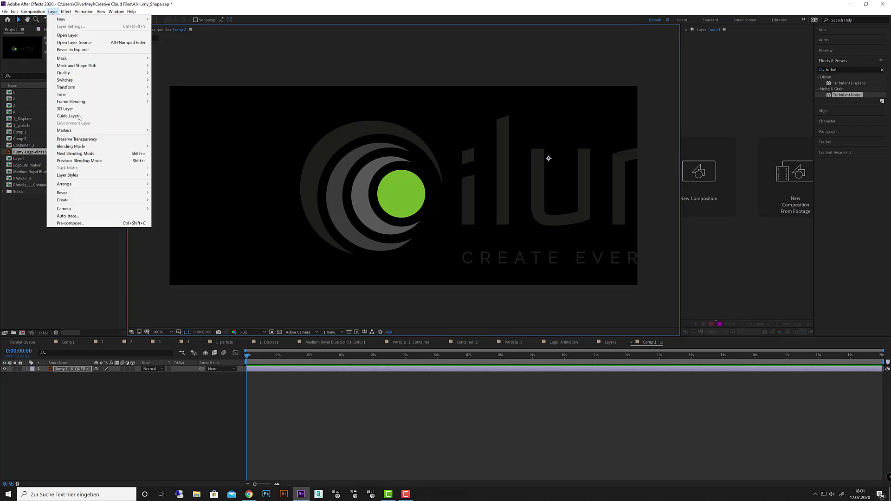
pyautogui.click(102, 220)
pyautogui.click(88, 207)
pyautogui.click(89, 207)
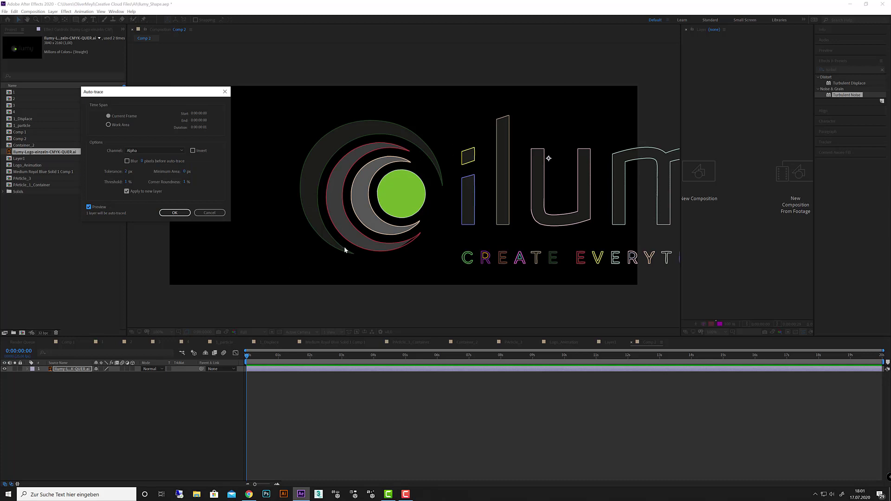
pyautogui.click(127, 171)
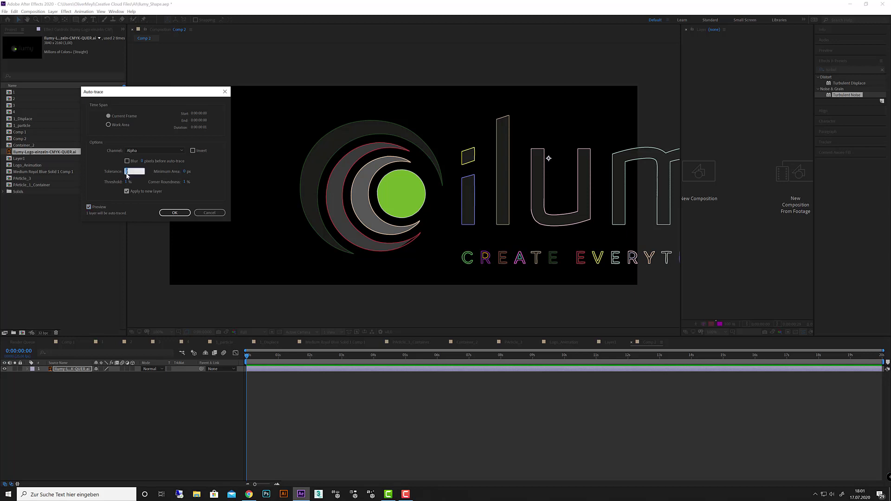
pyautogui.write('1')
pyautogui.click(198, 175)
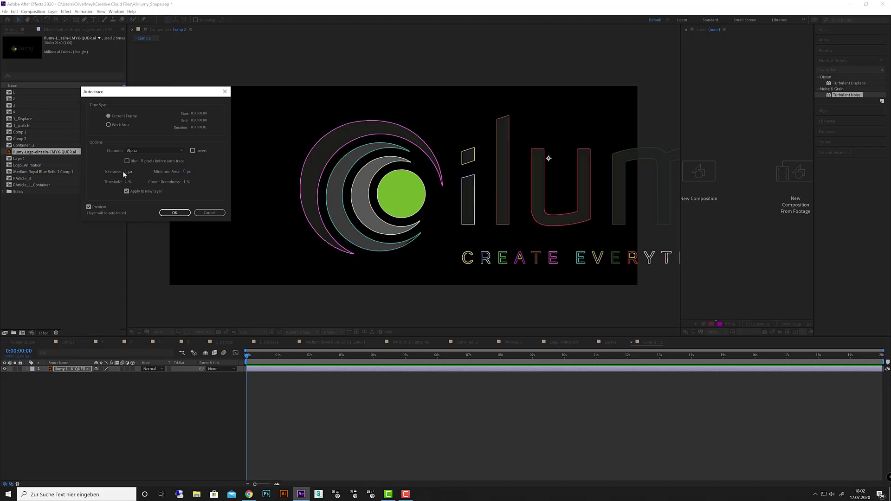
pyautogui.moveTo(127, 175); pyautogui.dragTo(114, 174)
pyautogui.click(175, 213)
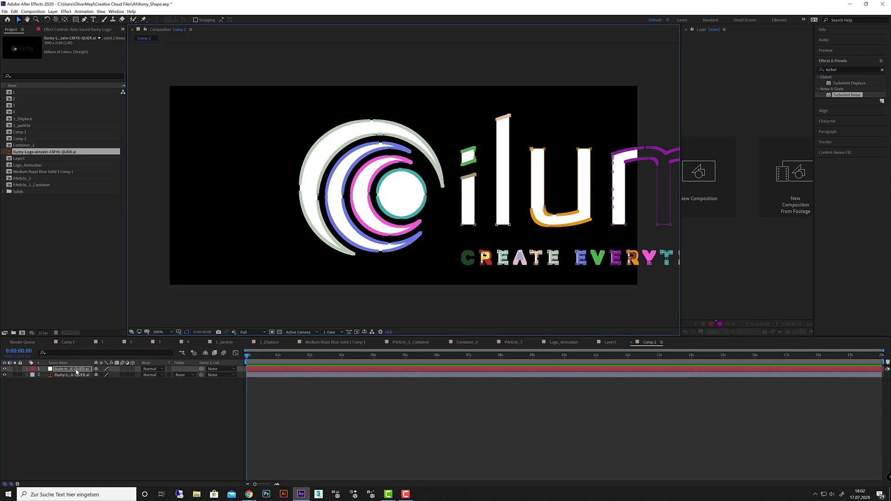
pyautogui.press('Delete')
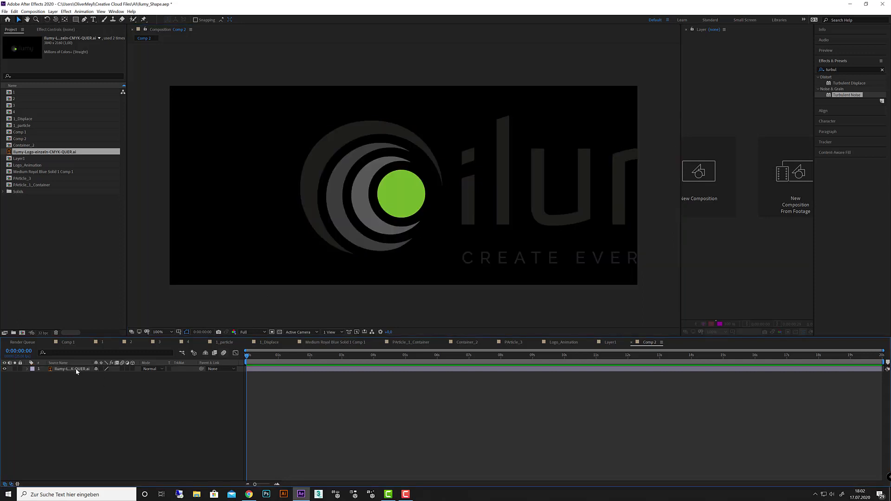
# Auto-trace the logo's alpha channel onto a new layer with 1 px tolerance and increased minimum area, corner roundness and threshold
pyautogui.click(53, 11)
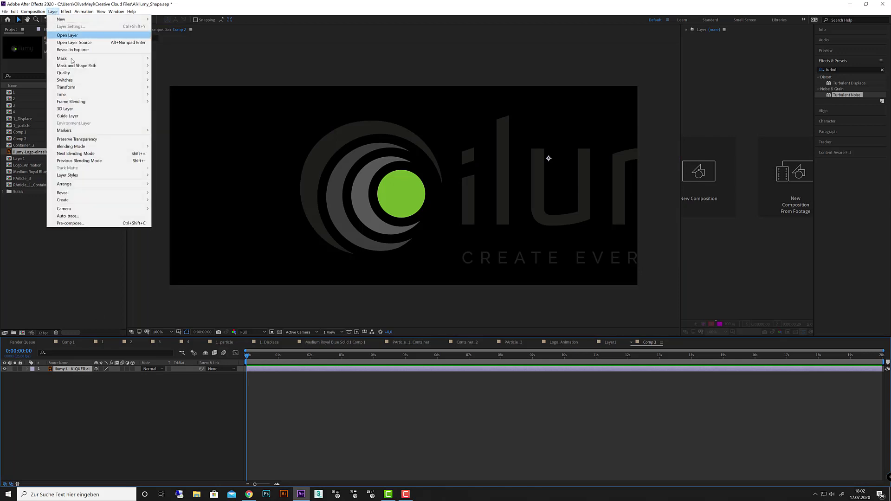
pyautogui.click(84, 217)
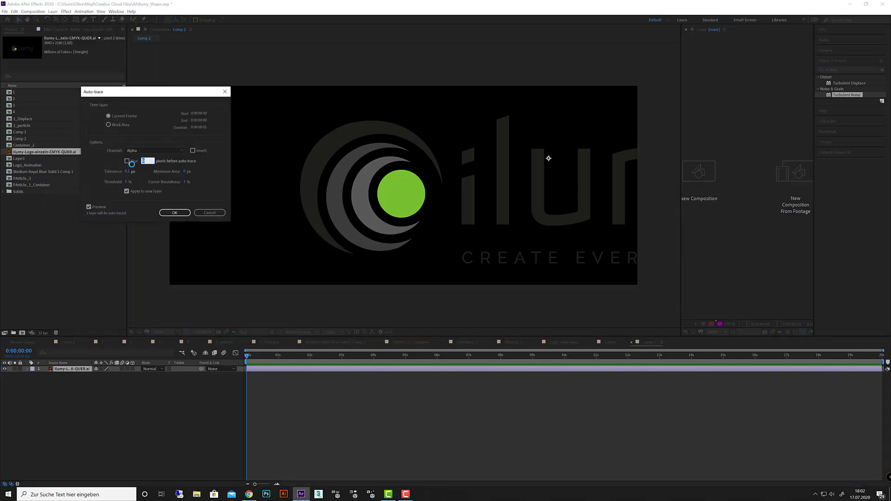
pyautogui.click(128, 171)
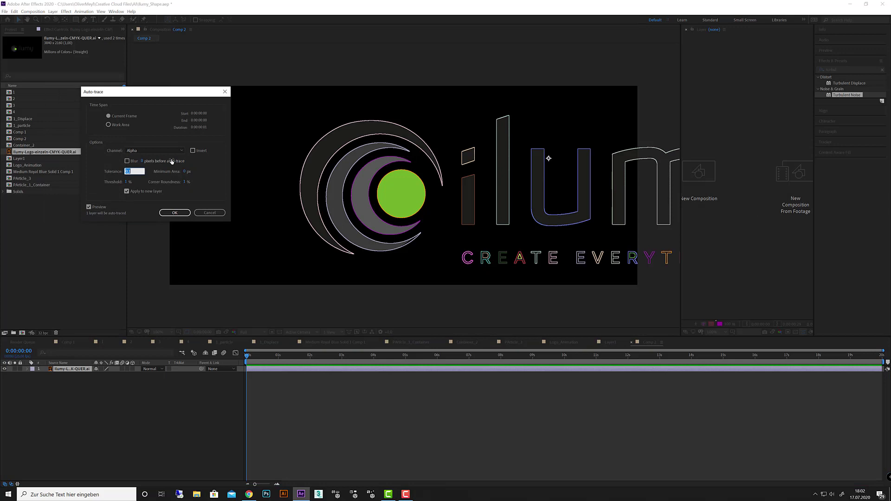
pyautogui.write('1')
pyautogui.press('Tab')
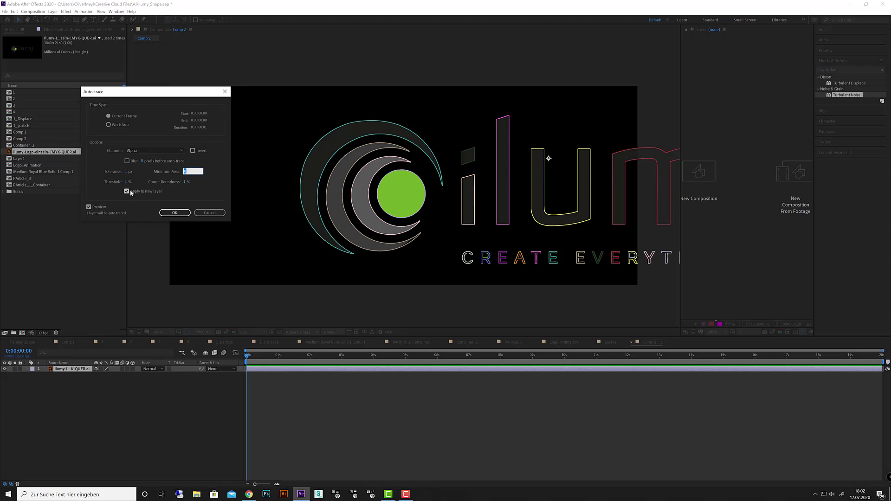
pyautogui.moveTo(185, 182); pyautogui.dragTo(197, 175)
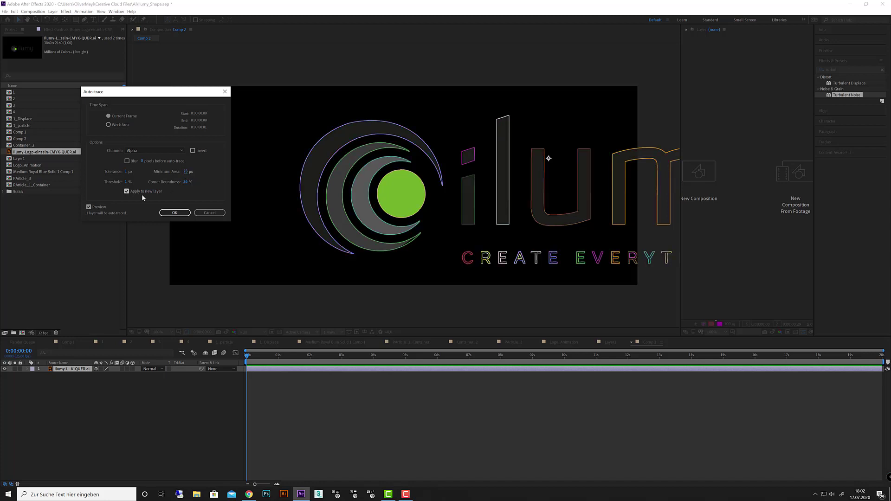
pyautogui.moveTo(127, 182); pyautogui.dragTo(133, 183)
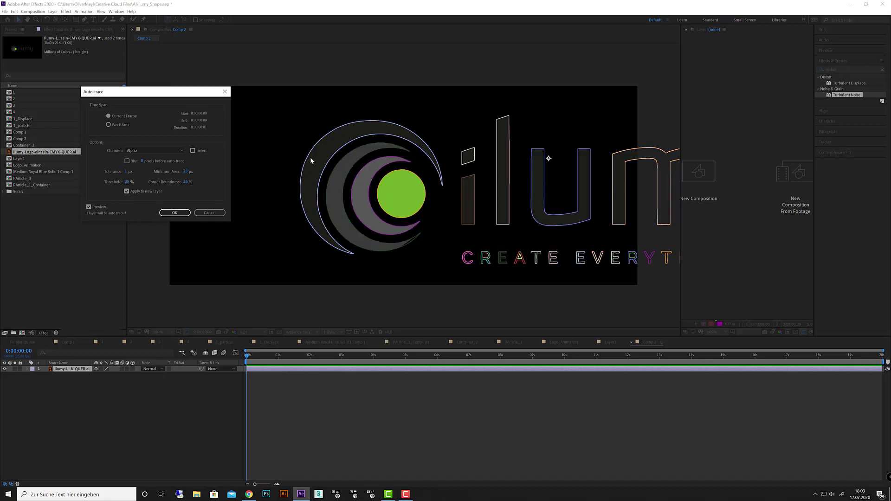
pyautogui.click(183, 213)
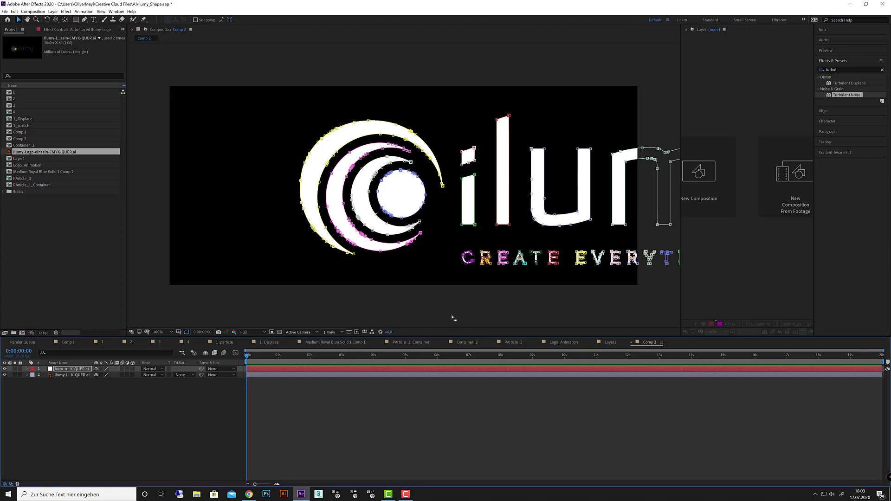
# Delete the masks of the ilumy lettering and the CREATE EVERYTHING tagline from the auto-traced layer, keeping only the circular emblem's masks
pyautogui.click(464, 154)
pyautogui.moveTo(507, 139); pyautogui.dragTo(357, 136)
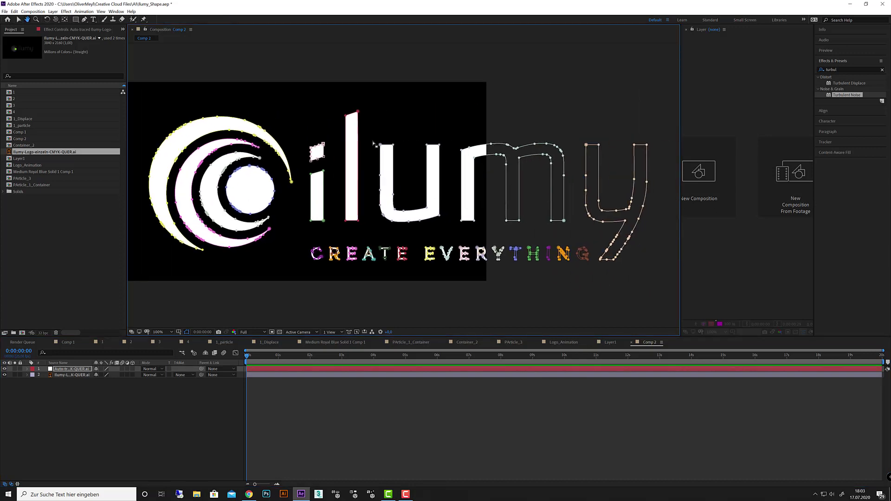
pyautogui.moveTo(322, 180); pyautogui.dragTo(670, 285)
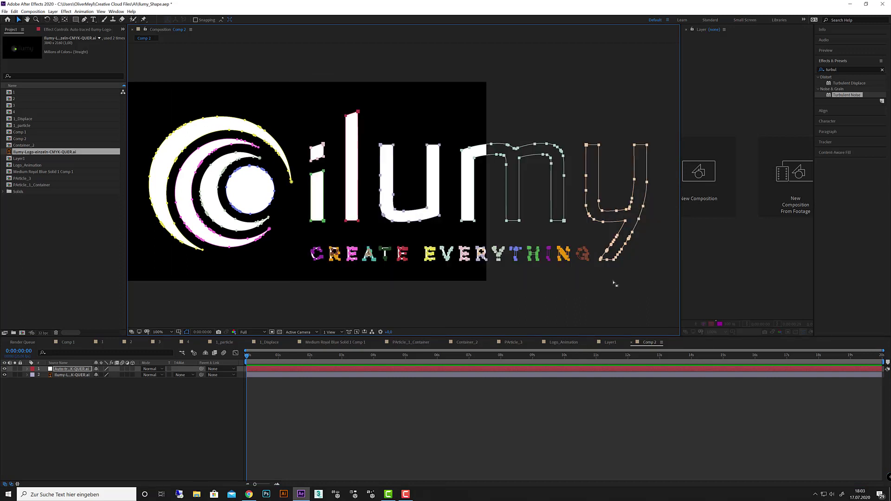
pyautogui.press('Delete')
pyautogui.moveTo(307, 241); pyautogui.dragTo(458, 230)
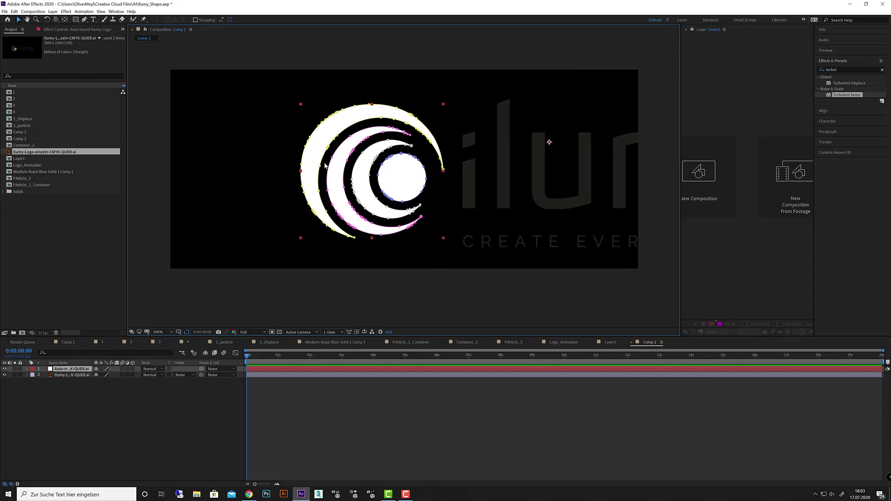
# Delete the Illustrator logo layer from Comp 2 and reveal all mask properties of the auto-traced layer
pyautogui.click(65, 376)
pyautogui.press('Delete')
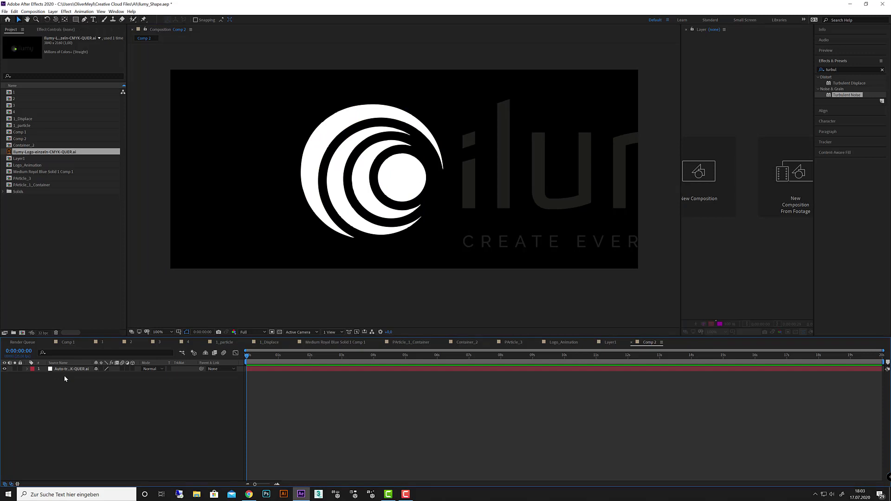
pyautogui.click(67, 370)
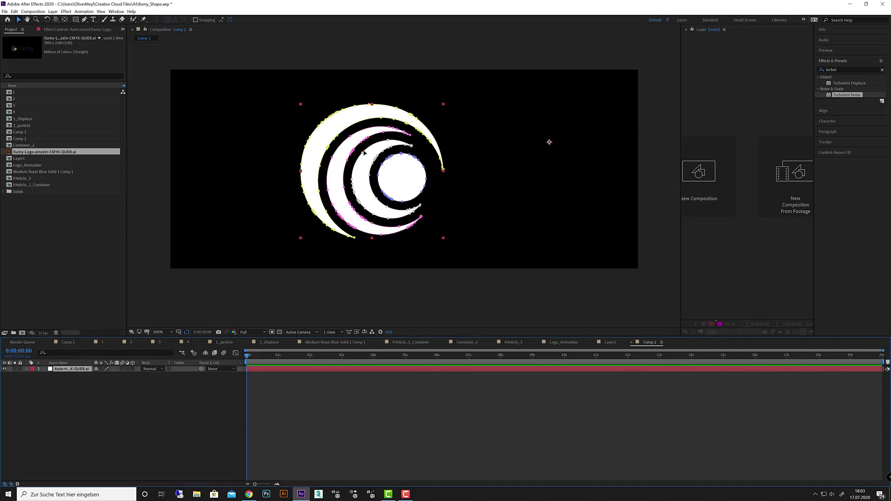
pyautogui.press('m')
pyautogui.press('m')
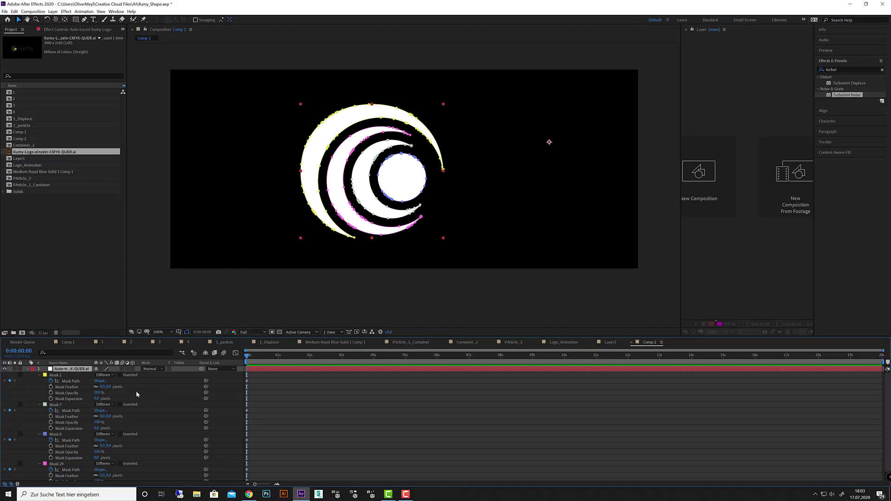
# Copy the mask path of Mask 2, the outer crescent, into a path on a new shape layer
pyautogui.click(68, 383)
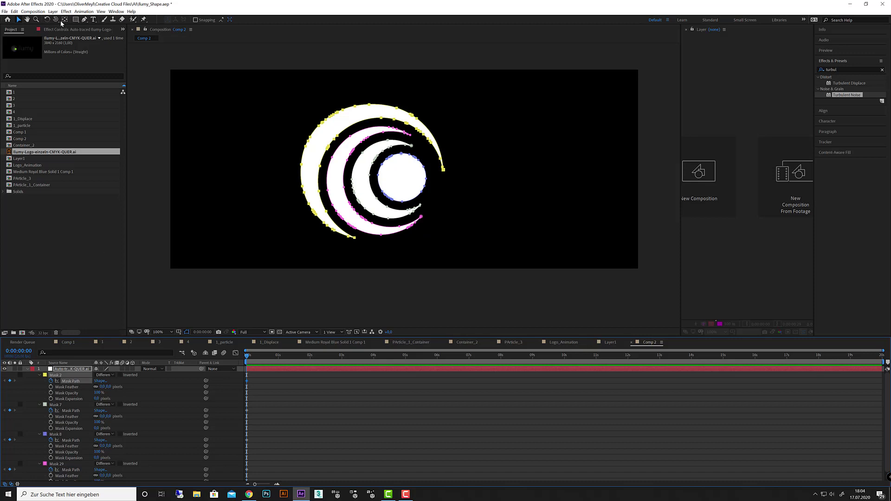
pyautogui.click(53, 11)
pyautogui.moveTo(61, 20)
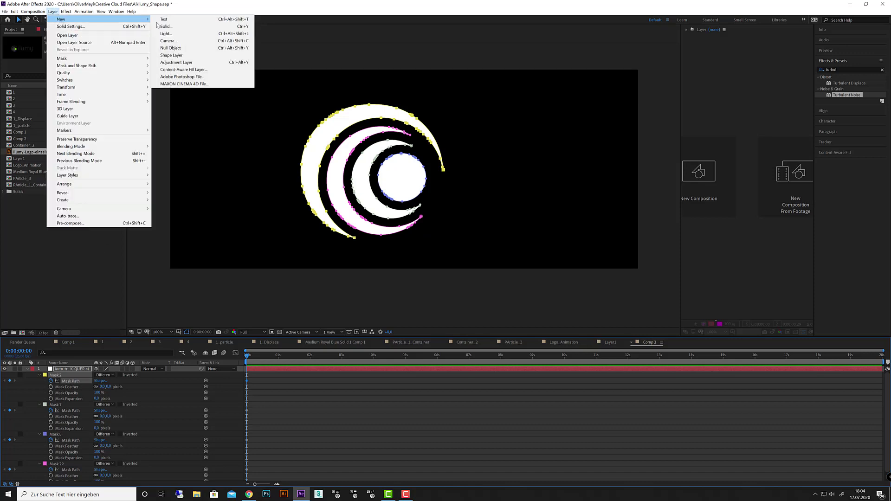
pyautogui.click(222, 54)
pyautogui.click(85, 20)
pyautogui.click(488, 121)
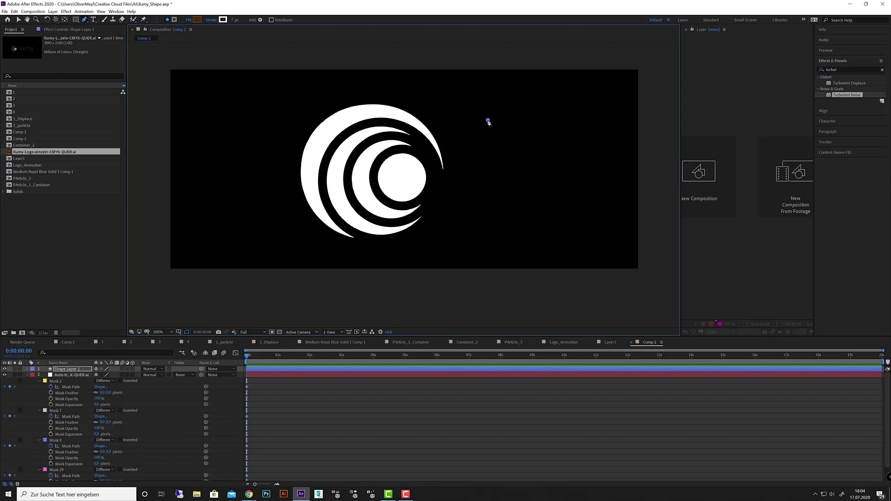
pyautogui.hotkey('ctrl', 'v')
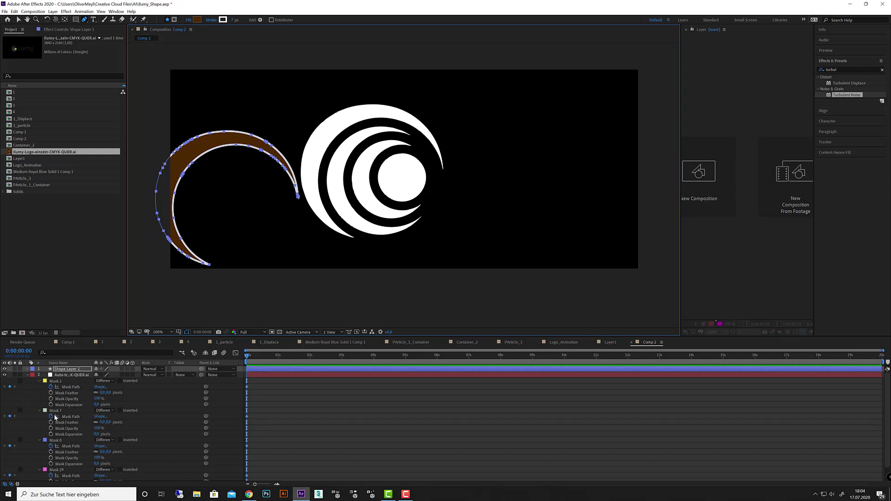
# Copy the mask path of Mask 7, the innermost crescent, into a second new shape layer
pyautogui.click(71, 418)
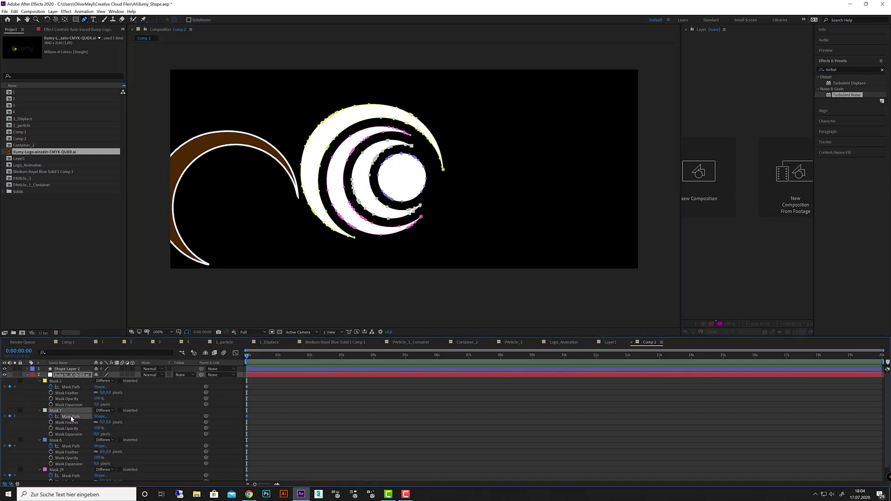
pyautogui.click(52, 11)
pyautogui.moveTo(61, 20)
pyautogui.click(200, 56)
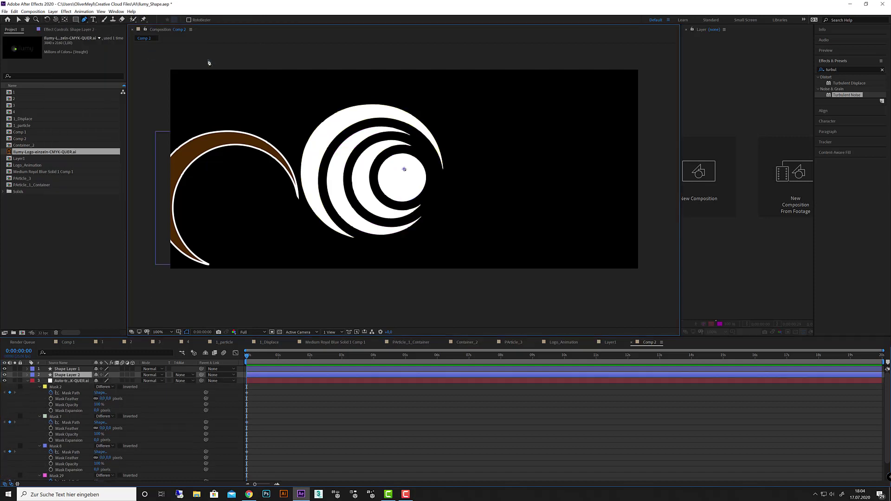
pyautogui.hotkey('ctrl', 'v')
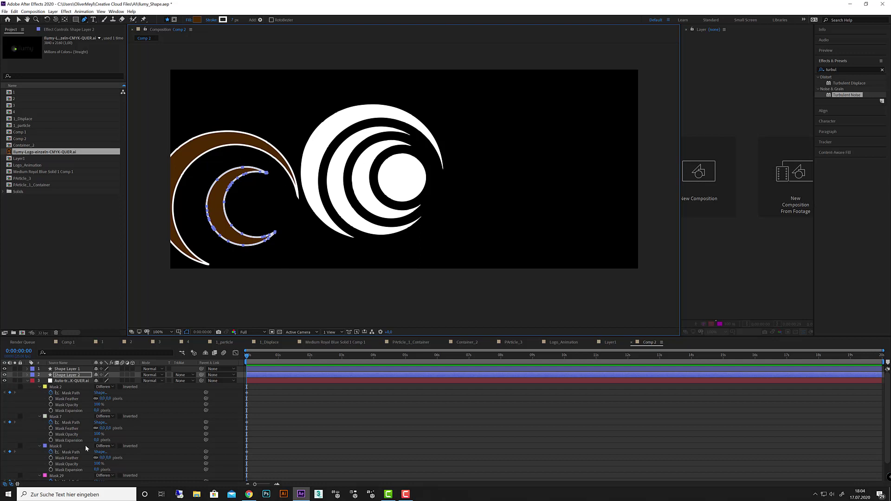
# Copy the mask path of Mask 8, the central circle, into a third new shape layer
pyautogui.click(69, 453)
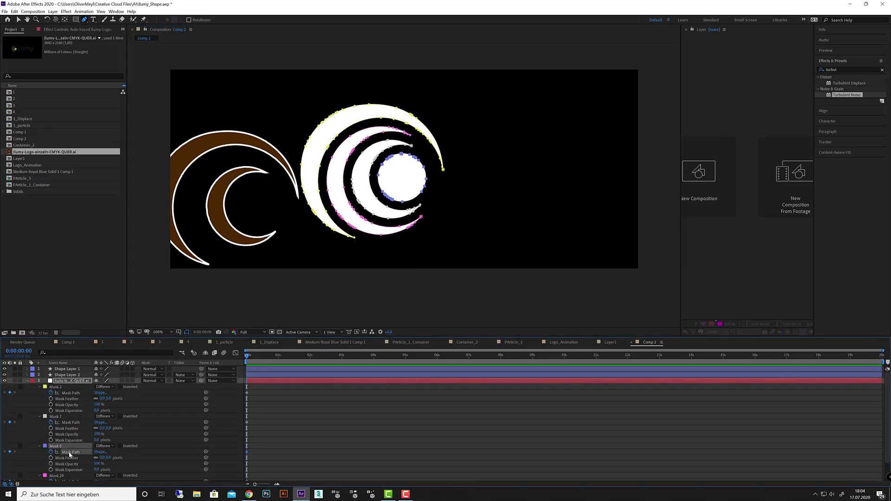
pyautogui.click(53, 11)
pyautogui.moveTo(60, 21)
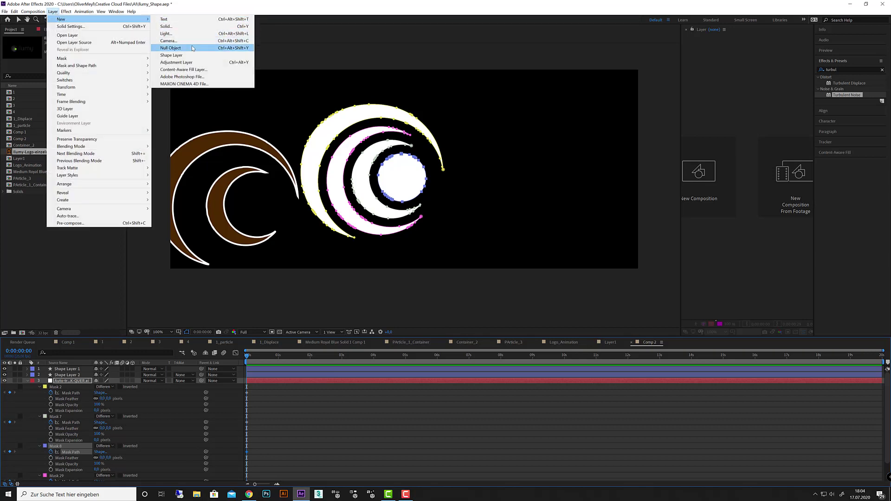
pyautogui.click(186, 55)
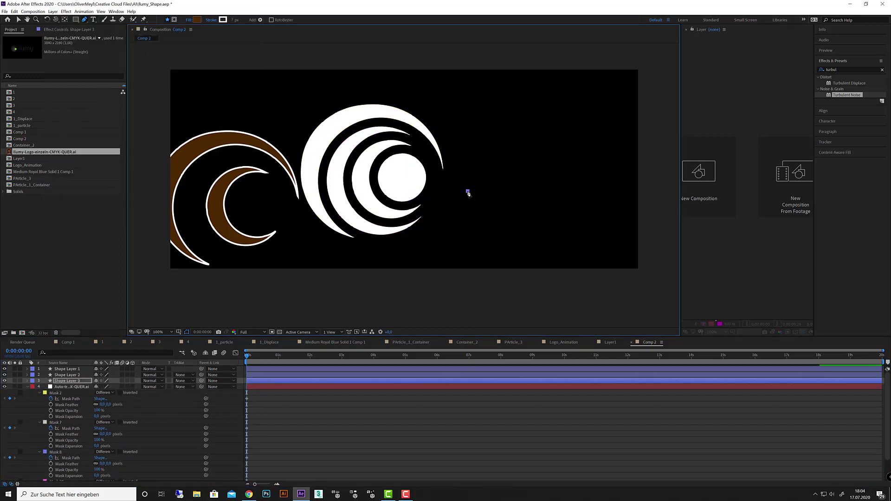
pyautogui.hotkey('ctrl', 'v')
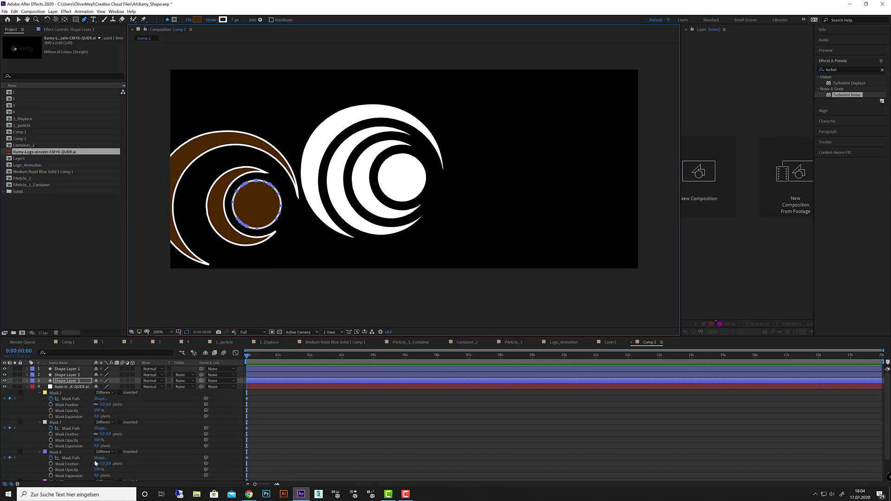
# Copy the mask path of Mask 29, the middle crescent, into a fourth new shape layer
pyautogui.scroll(-2, 95, 464)
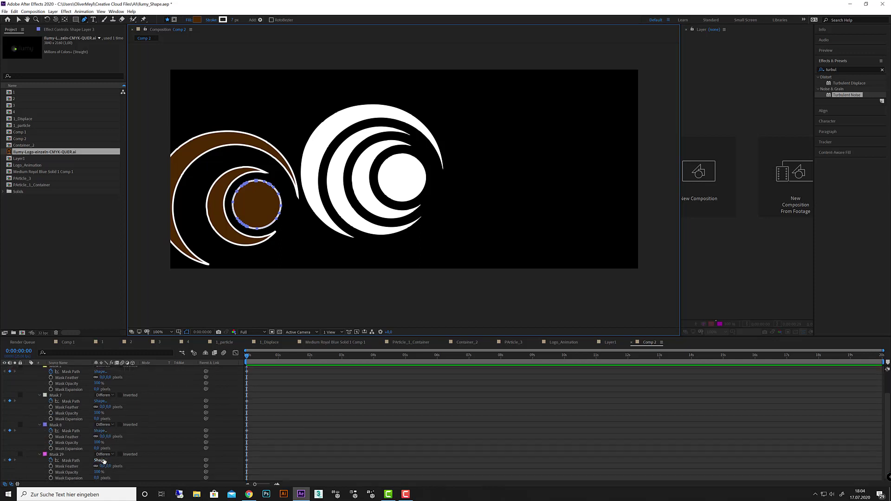
pyautogui.click(65, 461)
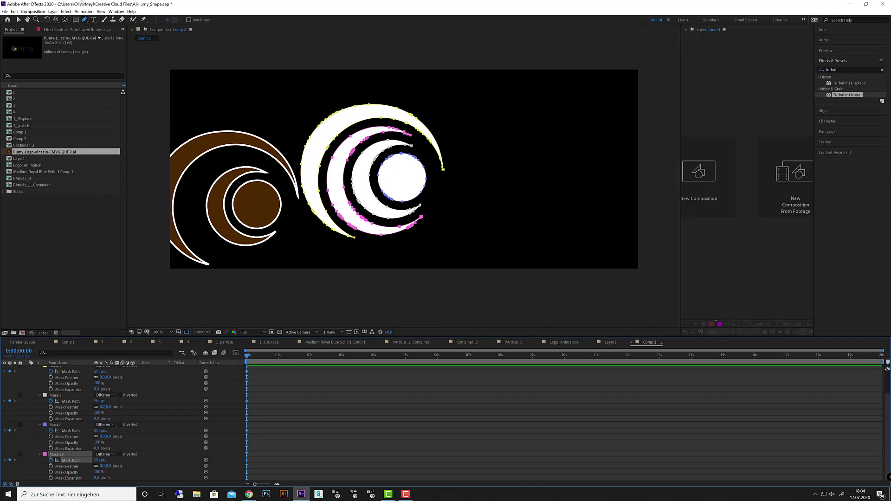
pyautogui.click(53, 12)
pyautogui.moveTo(65, 19)
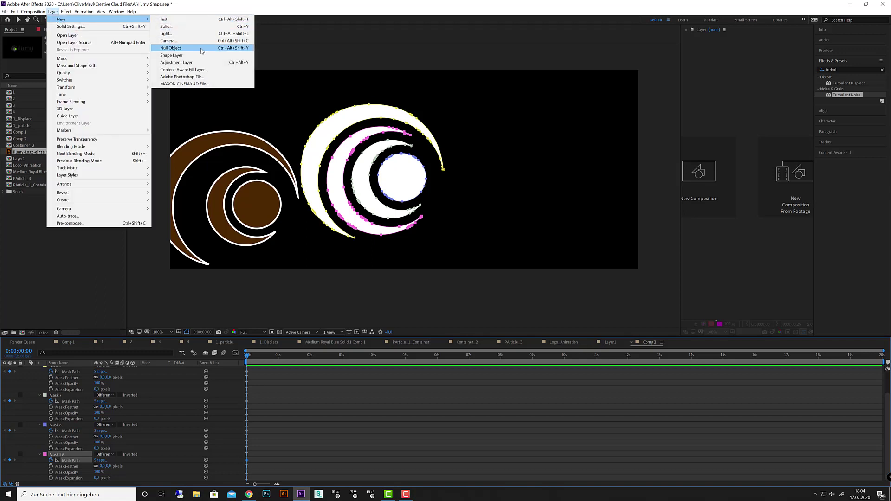
pyautogui.click(186, 55)
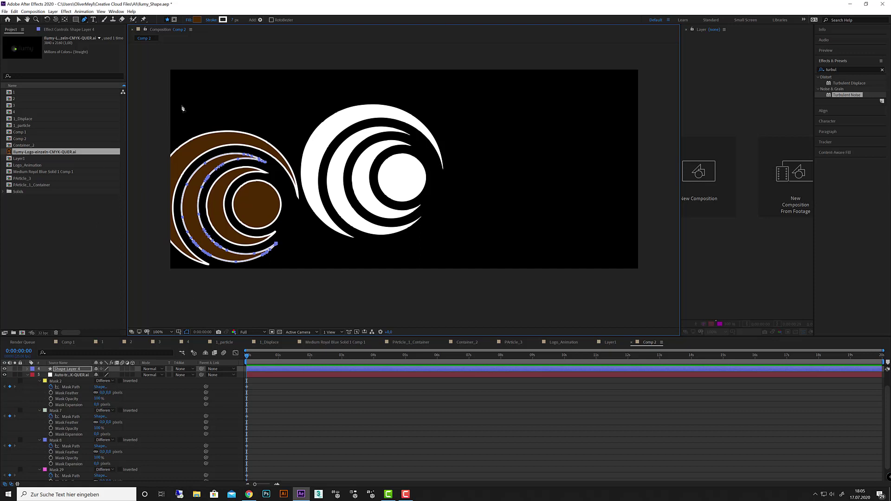
# Collapse the auto-traced layer's mask properties and delete that layer, leaving only the four shape layers
pyautogui.click(28, 376)
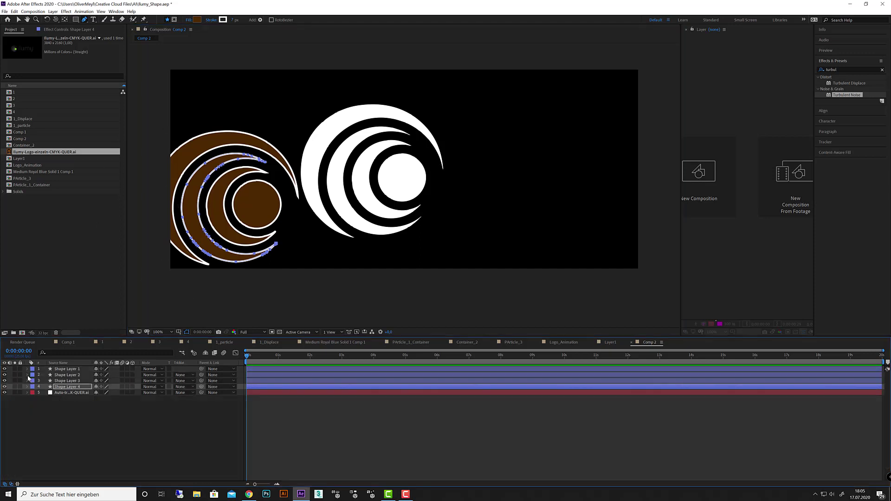
pyautogui.click(71, 392)
pyautogui.press('Delete')
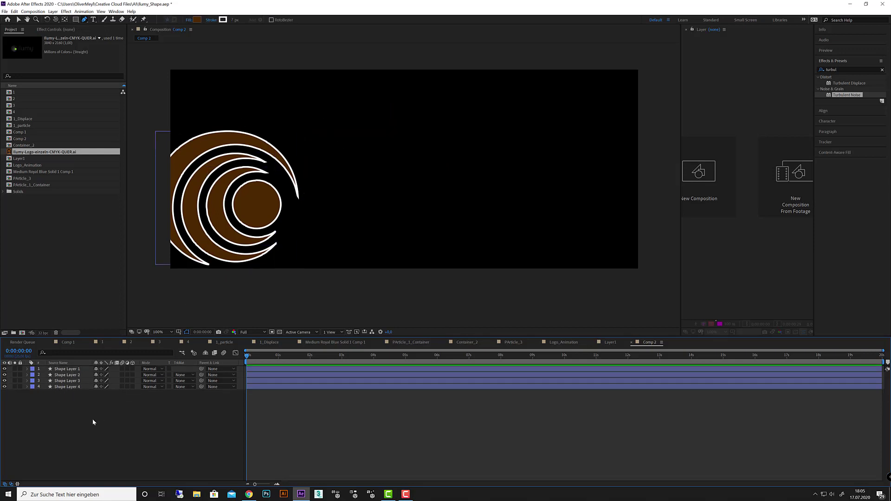
# Set the anchor point of all four shape layers to about -689, 155 so the emblem sits in the middle of the frame
pyautogui.click(65, 387)
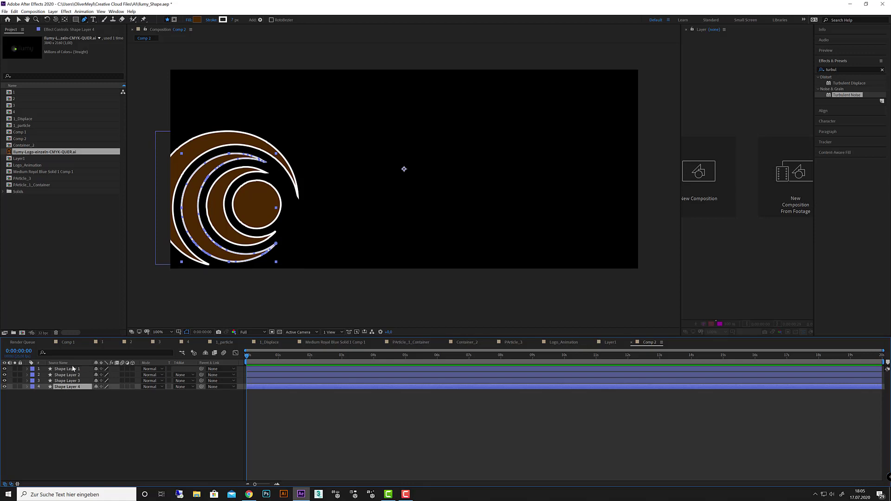
pyautogui.keyDown('shift'); pyautogui.click(73, 369); pyautogui.keyUp('shift')
pyautogui.press('a')
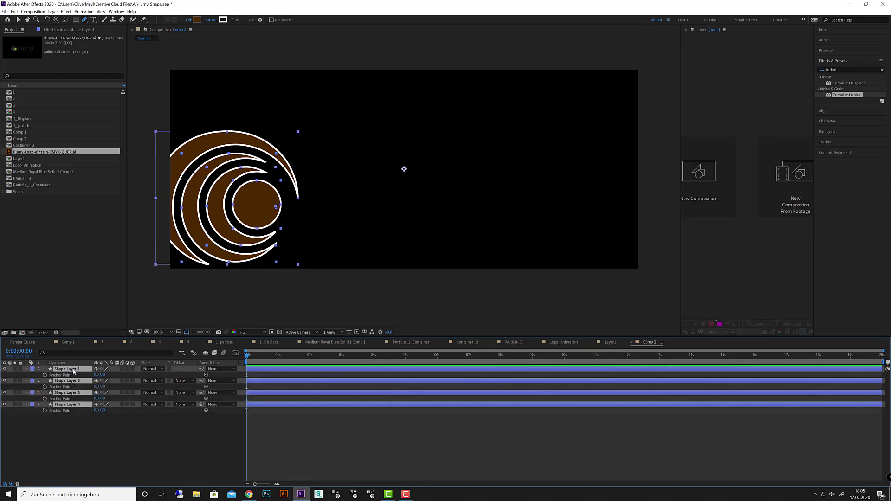
pyautogui.moveTo(105, 375); pyautogui.dragTo(23, 375)
pyautogui.moveTo(111, 375); pyautogui.dragTo(103, 375)
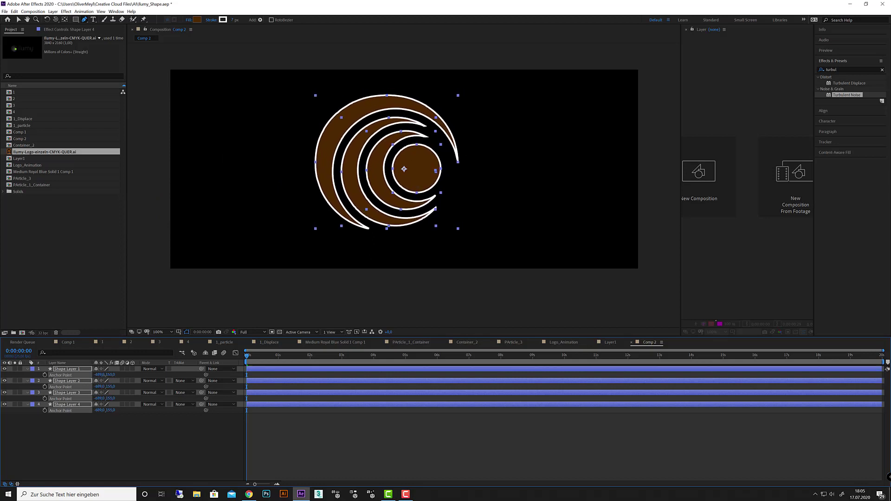
pyautogui.click(256, 452)
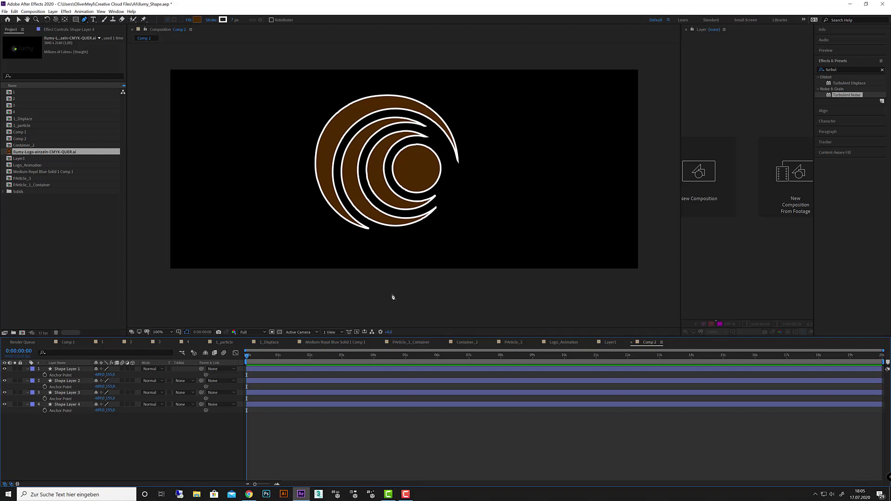
# Hide Shape Layers 1, 2 and 4, and move Shape Layer 3 with the circle to the top of the layer stack
pyautogui.moveTo(4, 404); pyautogui.dragTo(4, 392)
pyautogui.click(5, 392)
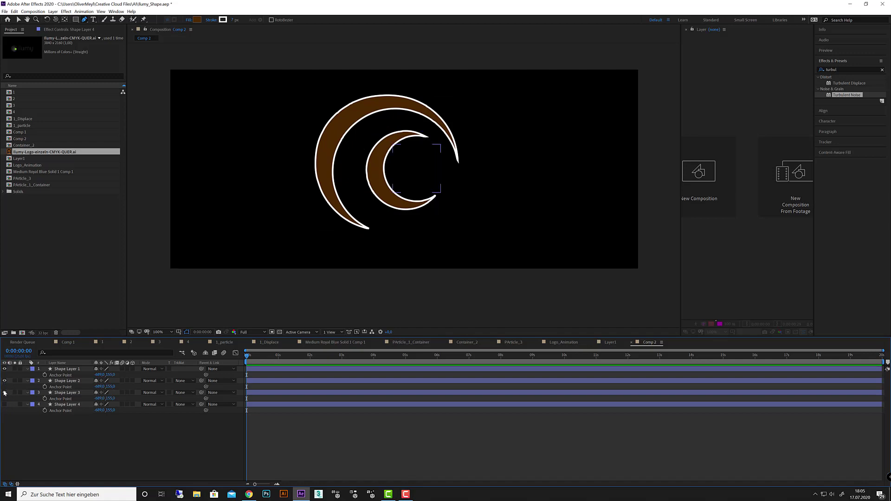
pyautogui.click(4, 392)
pyautogui.click(5, 380)
pyautogui.click(4, 370)
pyautogui.click(79, 392)
pyautogui.moveTo(79, 370); pyautogui.dragTo(80, 368)
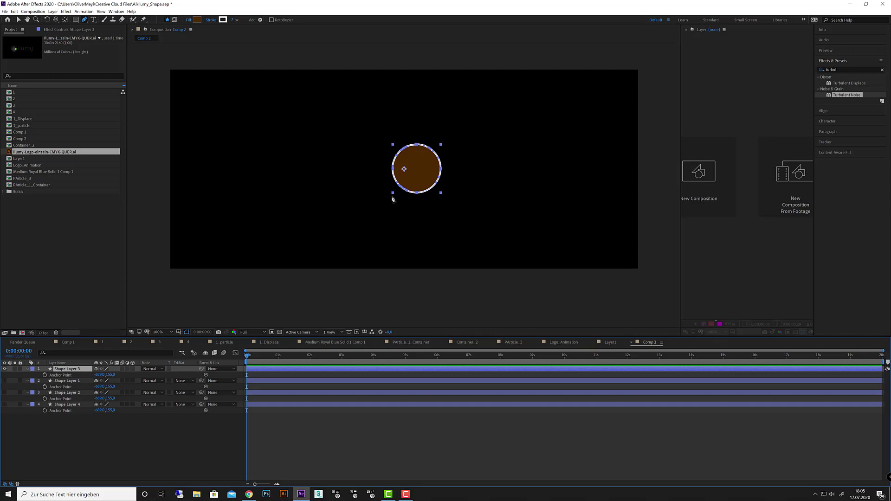
# Pre-compose Shape Layer 3 as Layer_1_ with all attributes moved into the new composition, and open that composition
pyautogui.click(53, 11)
pyautogui.click(110, 224)
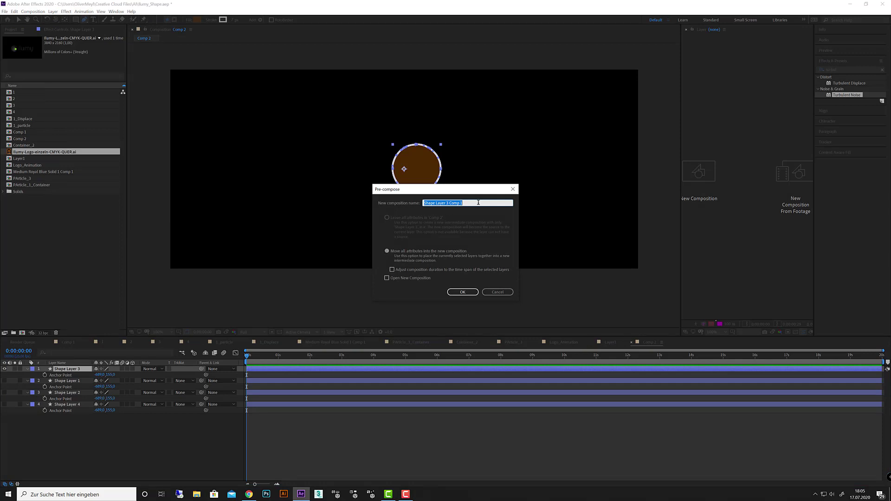
pyautogui.write('Lay')
pyautogui.click(463, 292)
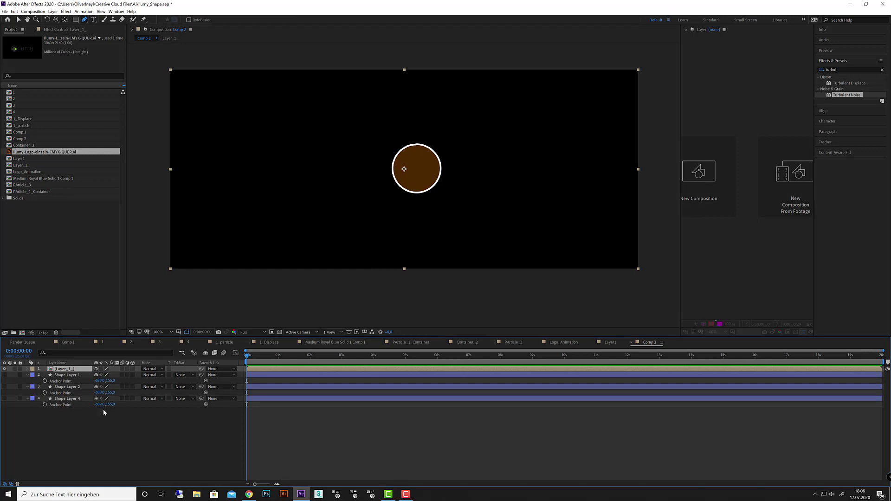
pyautogui.doubleClick(72, 369)
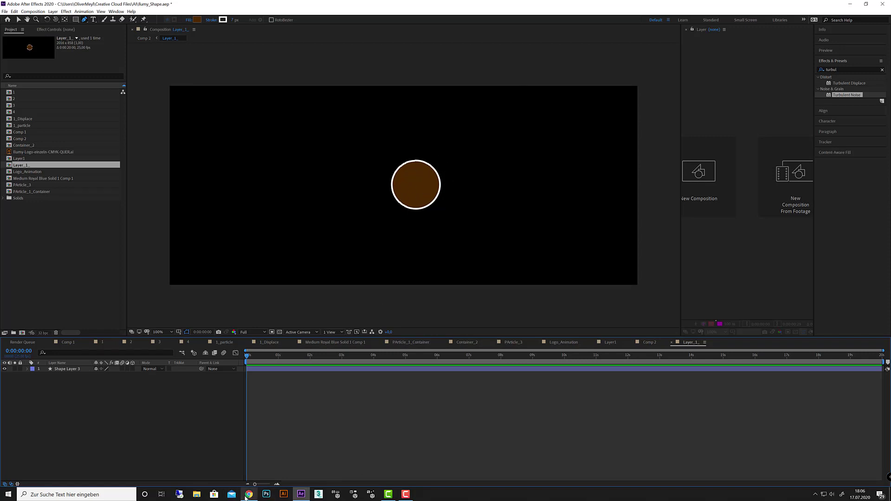
# Preview the finished emblem animation in Comp 1 and move the current time to 0:00:00:06 to examine its opening look
pyautogui.click(73, 341)
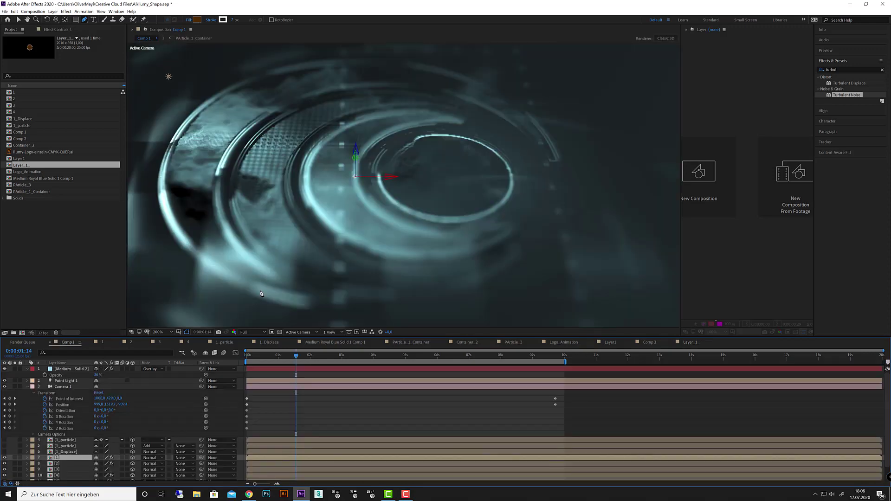
pyautogui.press('space')
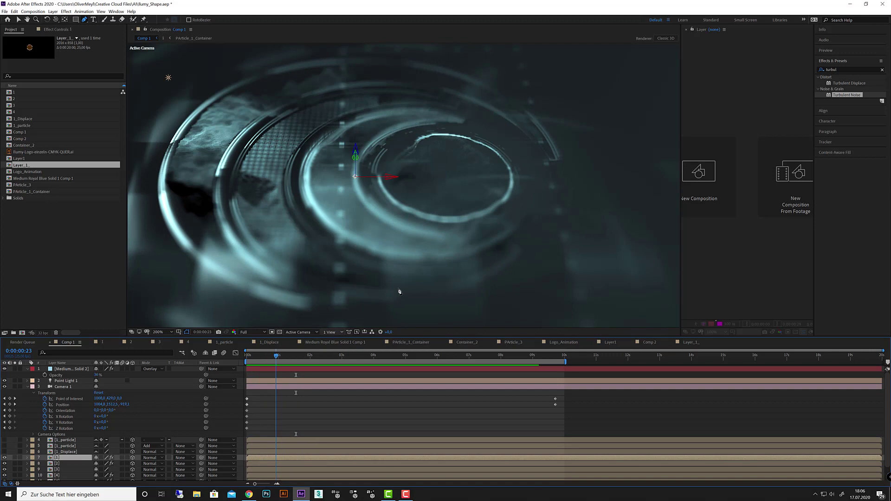
pyautogui.click(252, 359)
pyautogui.moveTo(252, 360)
pyautogui.mouseDown()
pyautogui.moveTo(291, 359)
pyautogui.moveTo(255, 360)
pyautogui.mouseUp()
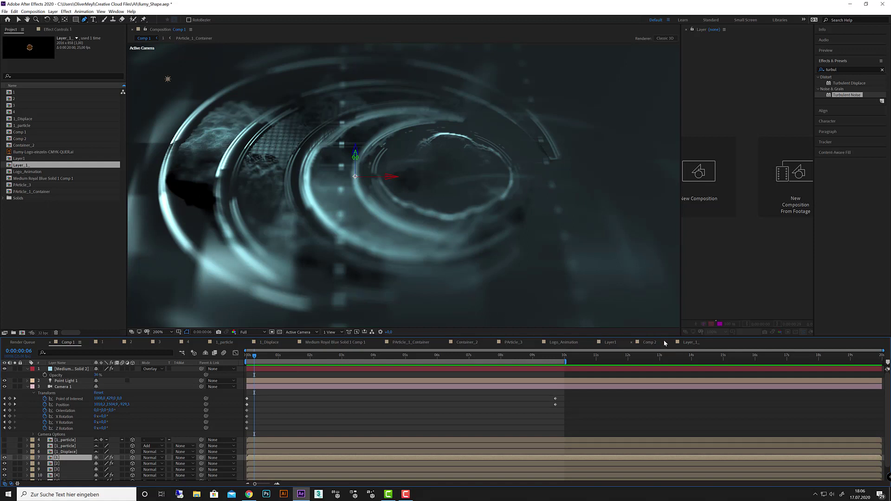
# Apply Turbulent Noise to Shape Layer 3 in the Layer_1_ composition and set its fractal type to Terrain
pyautogui.click(689, 343)
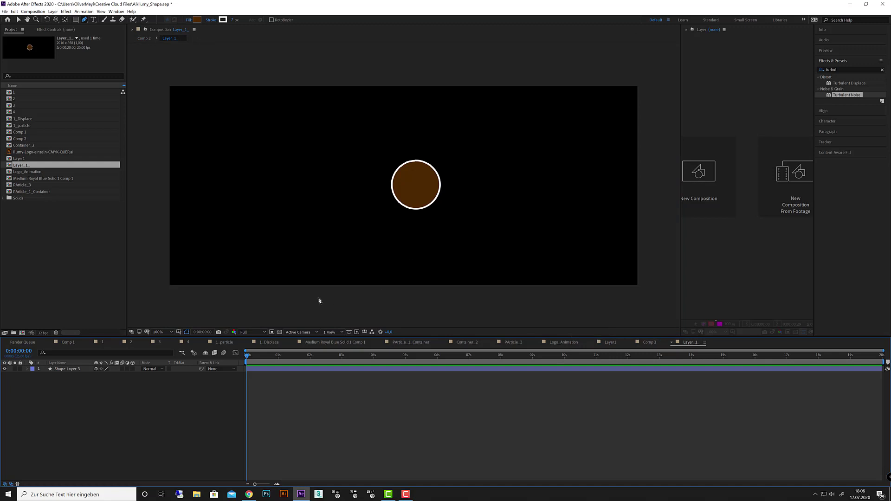
pyautogui.click(71, 370)
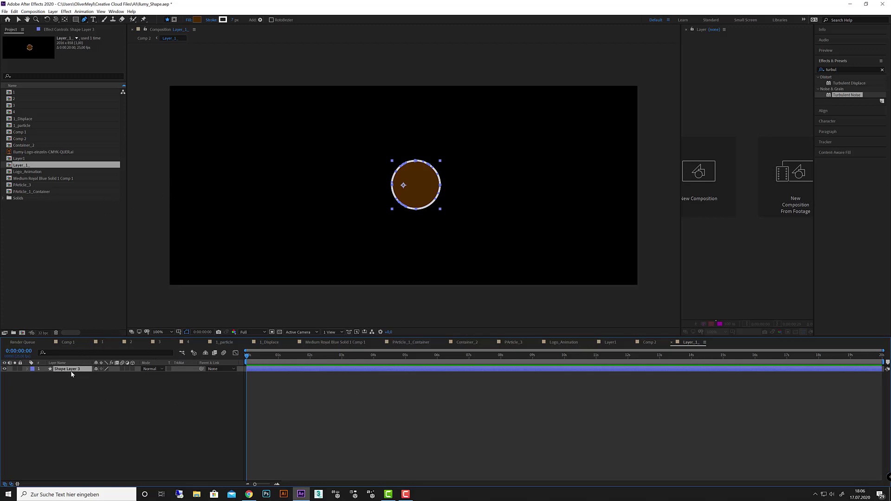
pyautogui.doubleClick(848, 95)
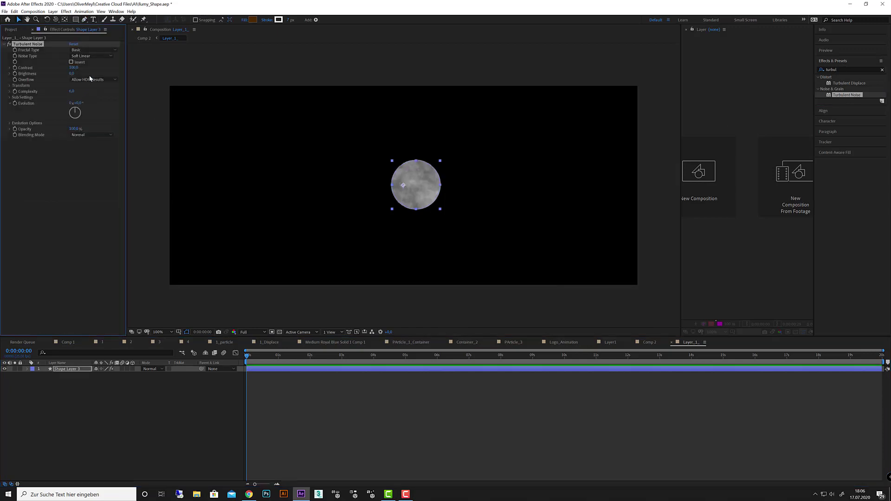
pyautogui.click(90, 49)
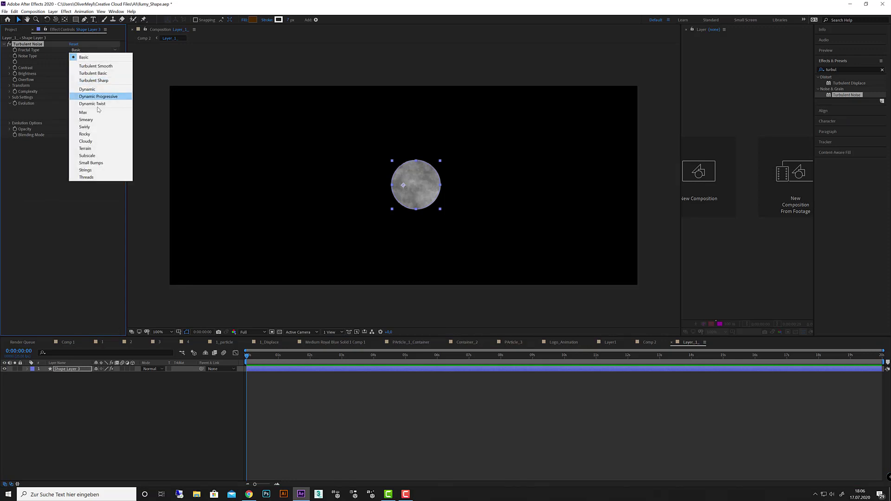
pyautogui.click(106, 148)
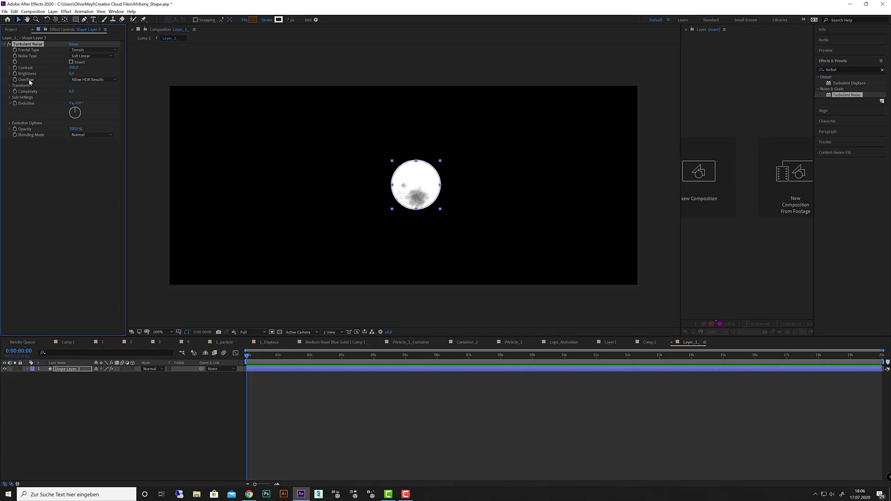
# Set the Turbulent Noise contrast to about 196 and brightness to about -253, and enlarge its scale to about 1100
pyautogui.moveTo(73, 68); pyautogui.dragTo(114, 69)
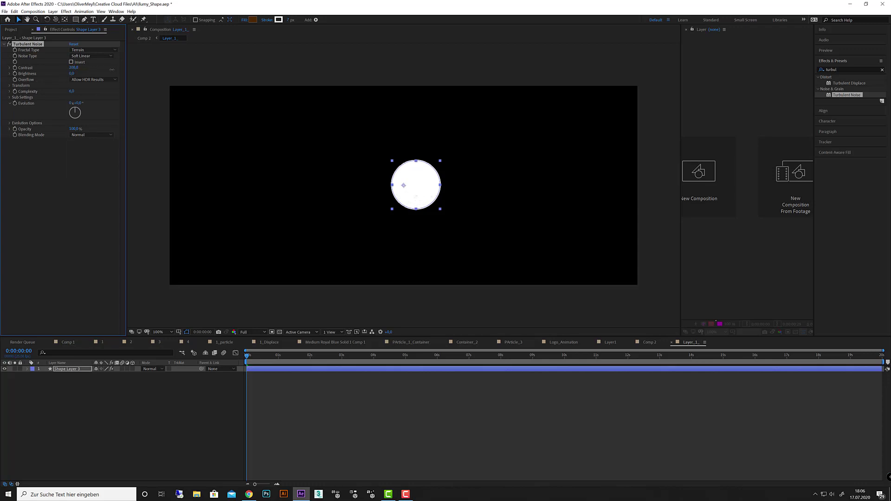
pyautogui.moveTo(71, 74); pyautogui.dragTo(0, 76)
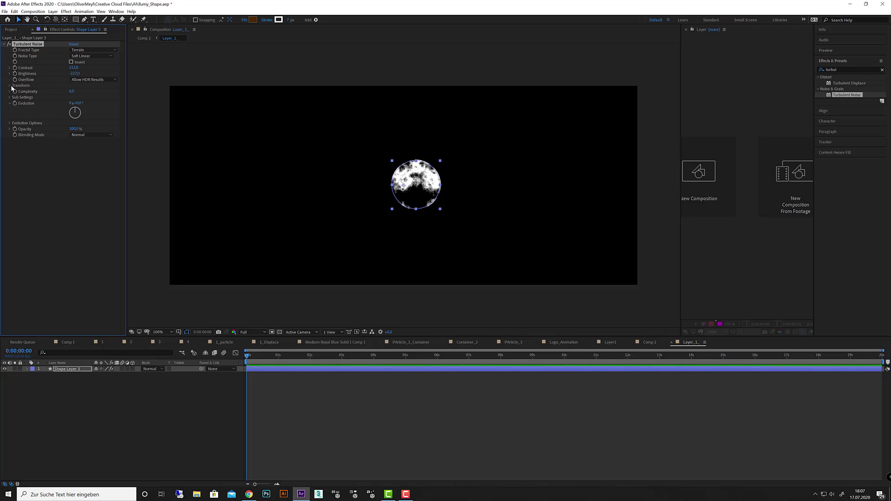
pyautogui.click(9, 86)
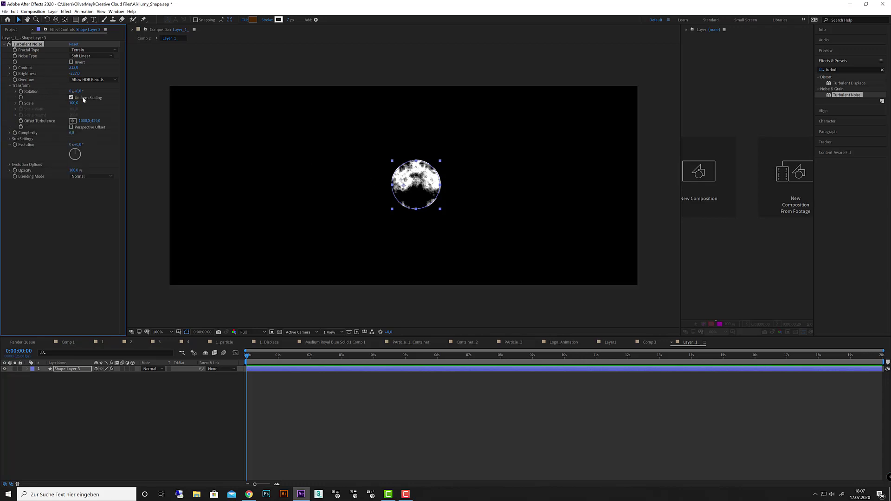
pyautogui.moveTo(74, 103); pyautogui.dragTo(456, 92)
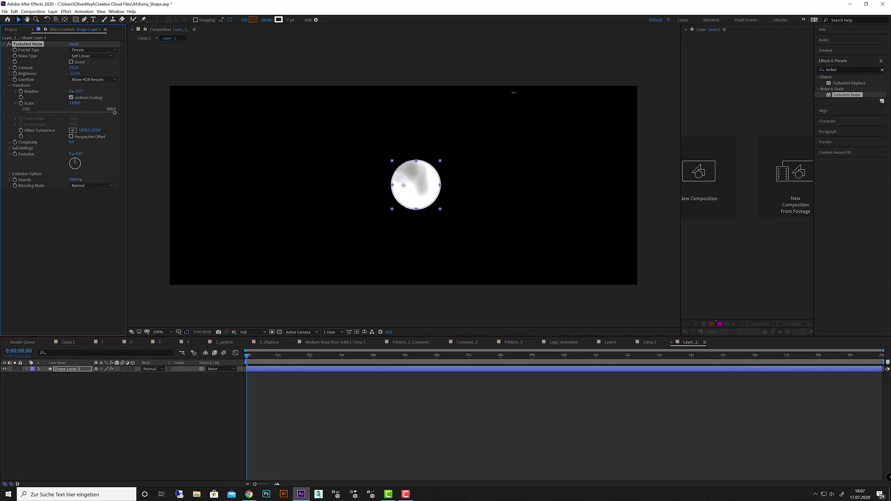
pyautogui.moveTo(528, 93); pyautogui.dragTo(521, 96)
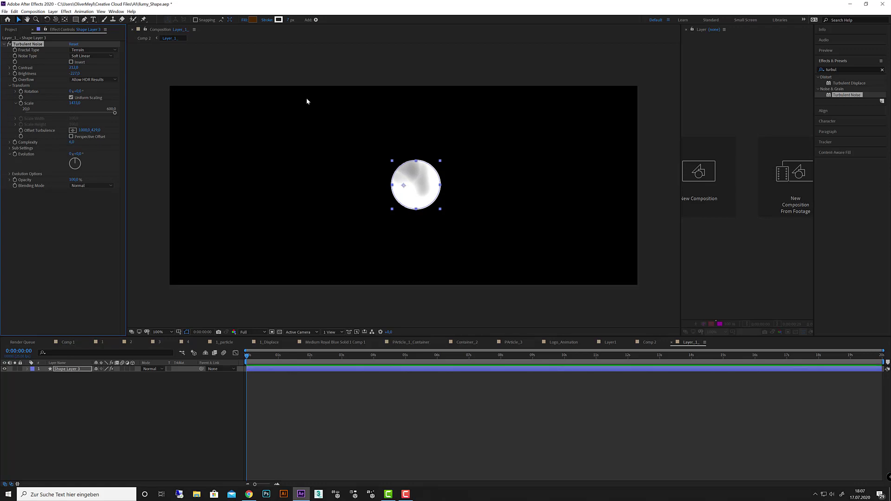
pyautogui.moveTo(76, 73); pyautogui.dragTo(67, 74)
pyautogui.moveTo(75, 105); pyautogui.dragTo(66, 105)
pyautogui.press('.')
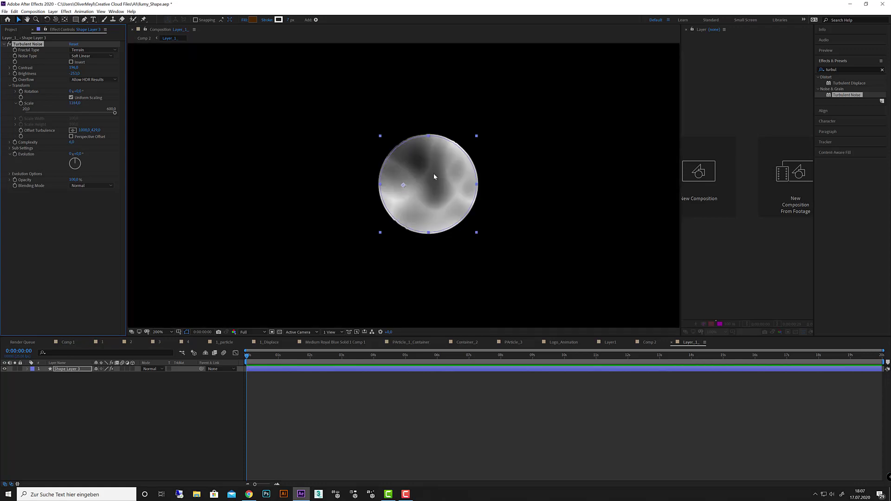
# Remove the stroke from the circle in Shape Layer 3 by setting its stroke type to None
pyautogui.click(59, 241)
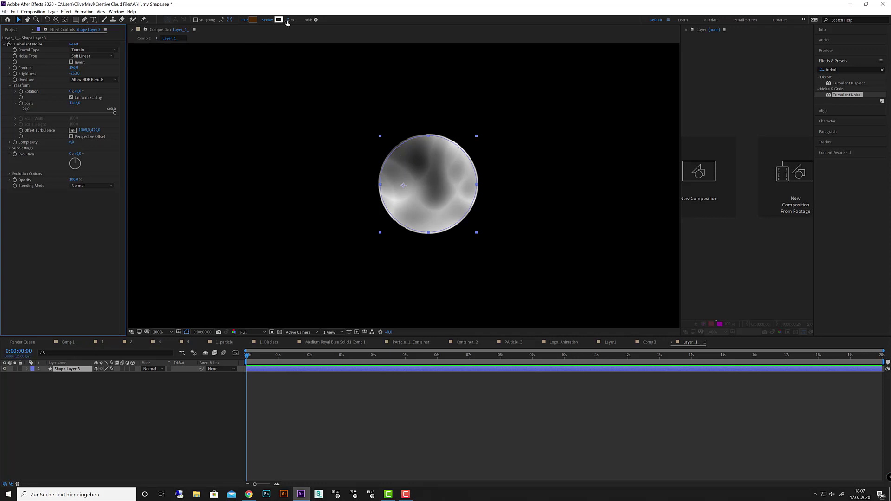
pyautogui.click(267, 20)
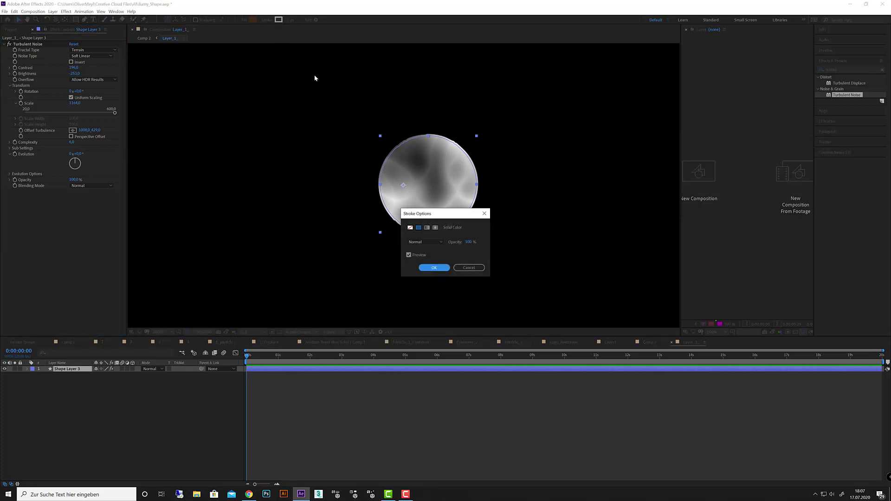
pyautogui.click(410, 228)
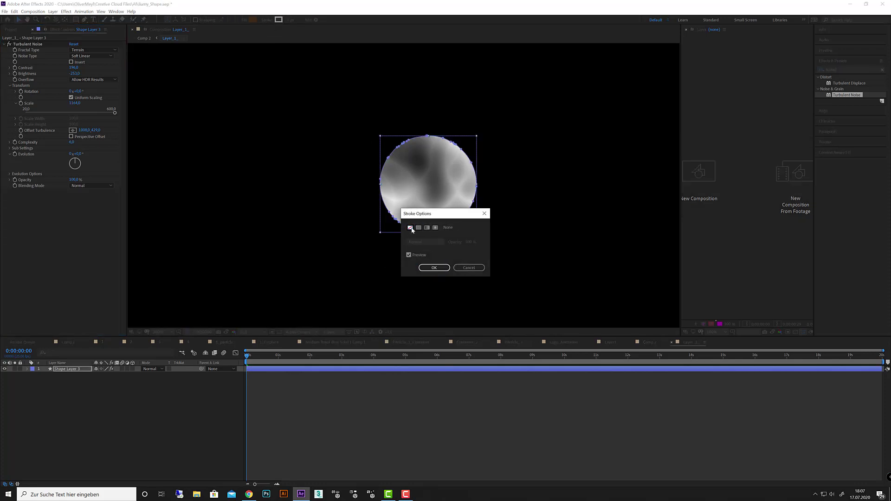
pyautogui.click(434, 268)
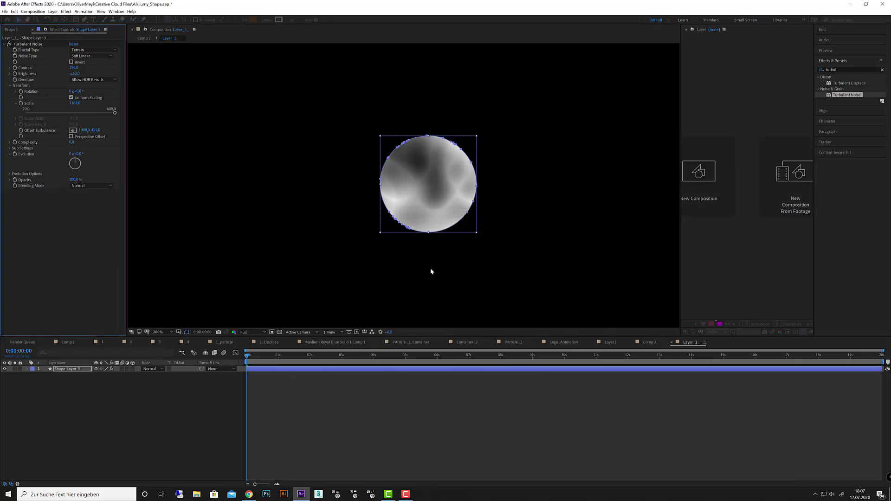
# Expand the contents of Shape 1 and toggle Stroke 1's visibility to compare the circle with and without it, leaving the stroke hidden
pyautogui.click(26, 369)
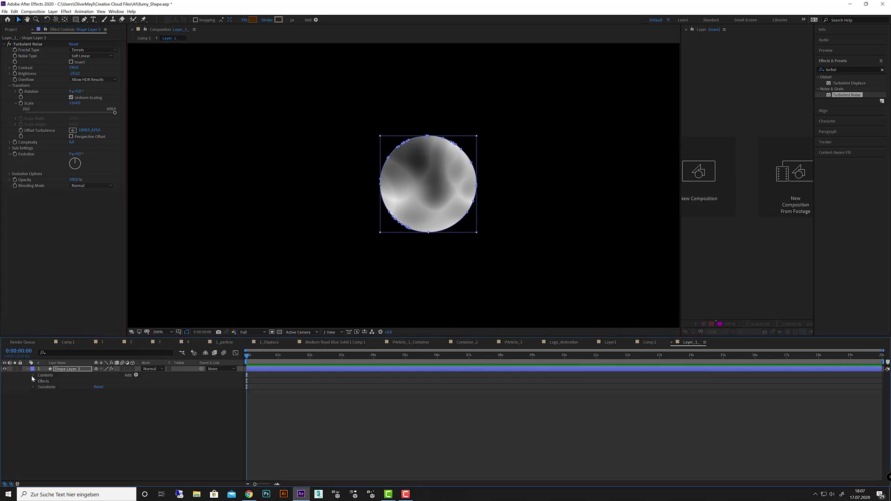
pyautogui.click(39, 381)
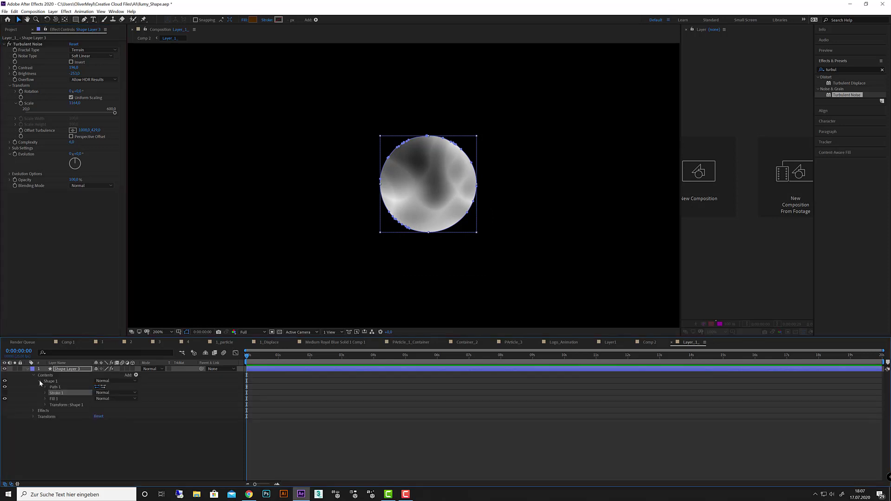
pyautogui.click(5, 393)
pyautogui.click(5, 393)
pyautogui.click(5, 393)
pyautogui.click(6, 393)
# Find the CC Ball Action effect and apply it to Shape Layer 3 after Turbulent Noise
pyautogui.click(4, 45)
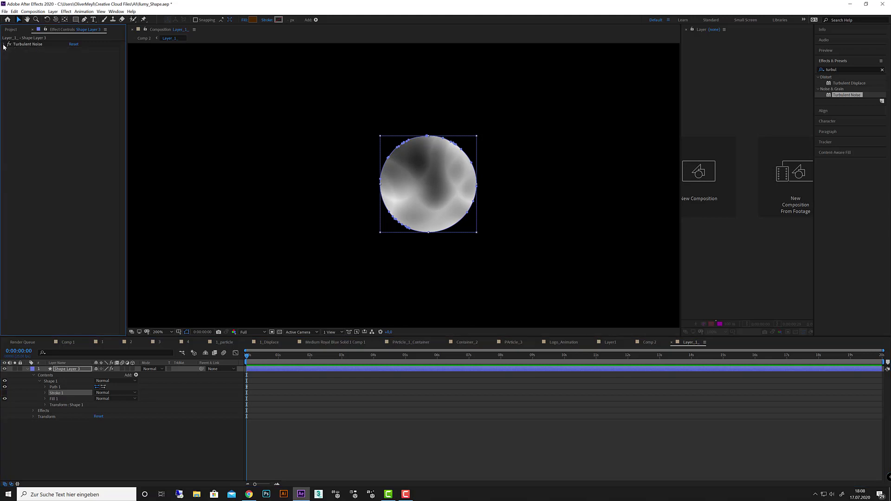
pyautogui.click(845, 69)
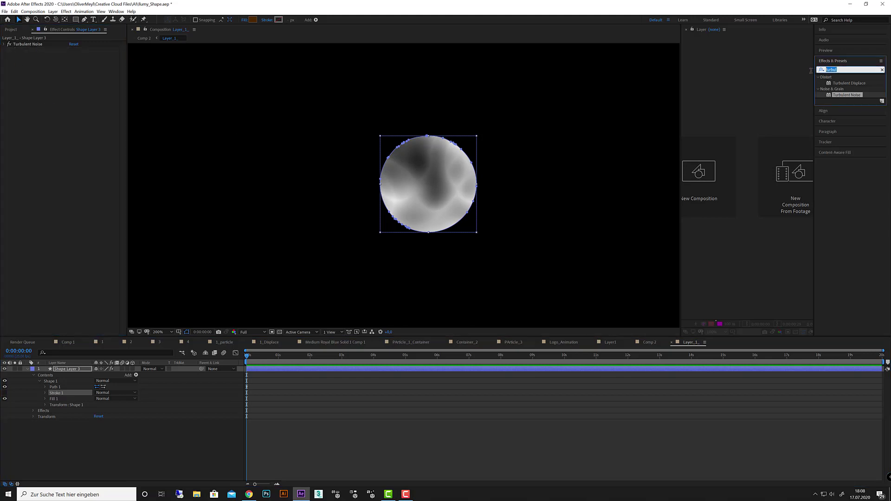
pyautogui.write('cc')
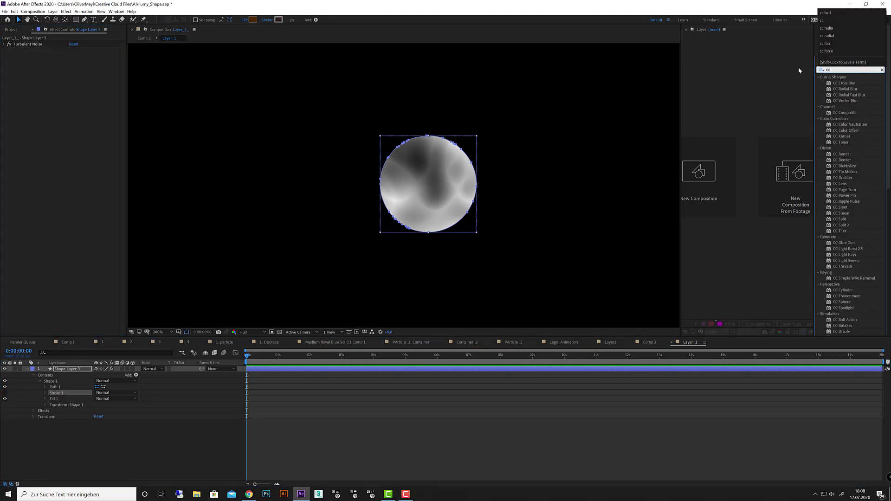
pyautogui.write(' bal')
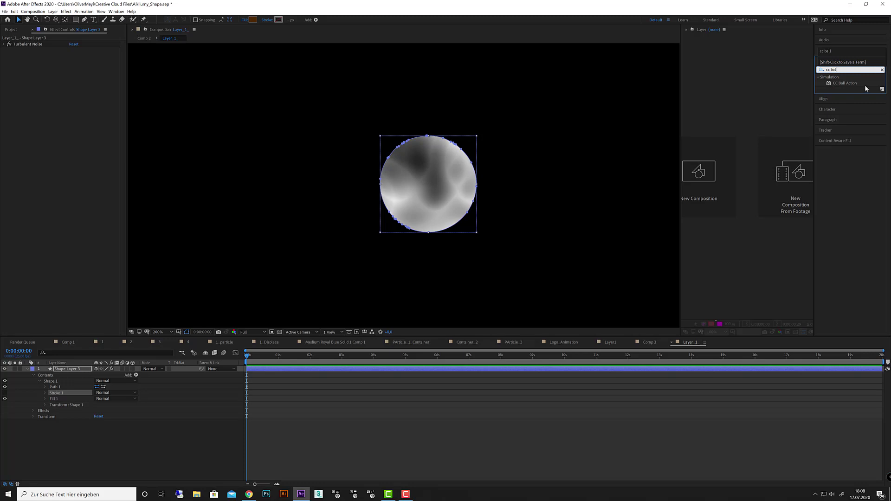
pyautogui.doubleClick(854, 83)
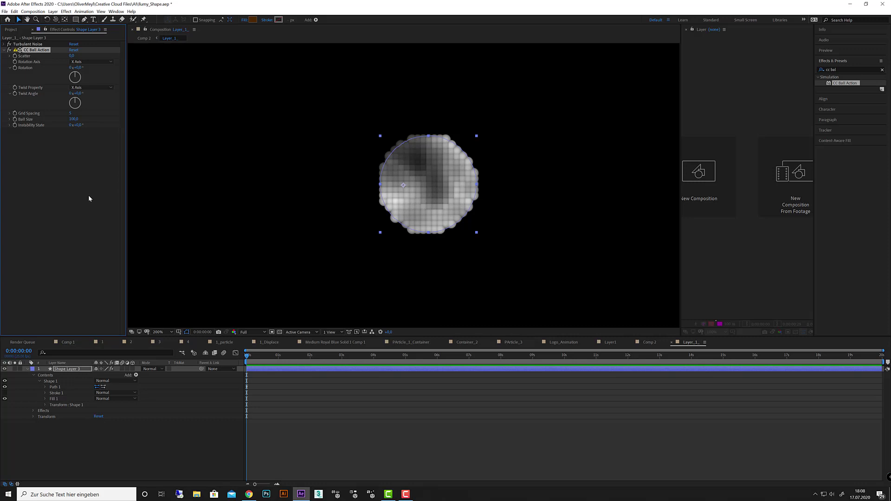
# Set the CC Ball Action grid spacing to 0 and keep its scatter at 0
pyautogui.moveTo(71, 55); pyautogui.dragTo(74, 56)
pyautogui.click(71, 113)
pyautogui.write('0')
pyautogui.press('Return')
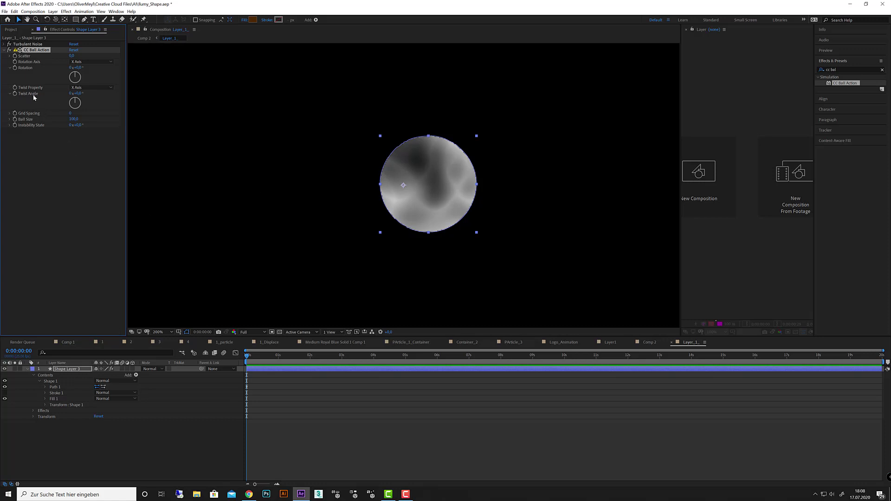
# Set the CC Ball Action twist property to Blue and its twist angle to about 110°
pyautogui.moveTo(77, 94); pyautogui.dragTo(114, 93)
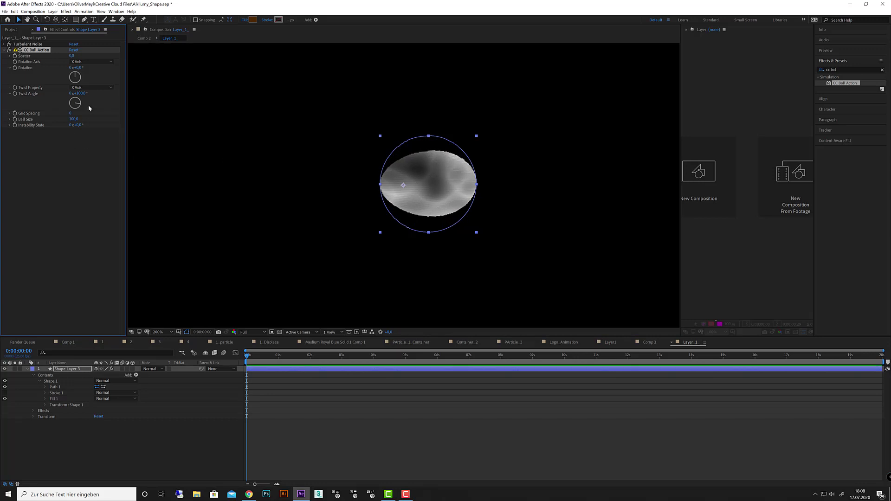
pyautogui.click(97, 87)
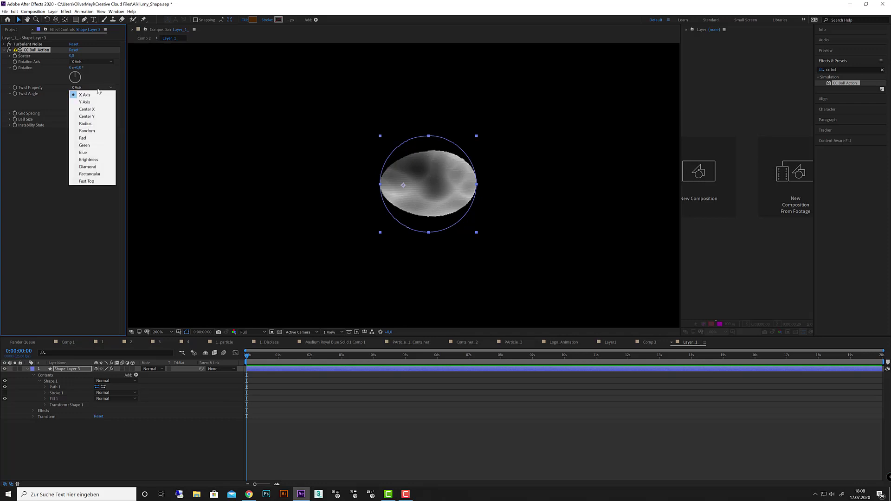
pyautogui.click(95, 153)
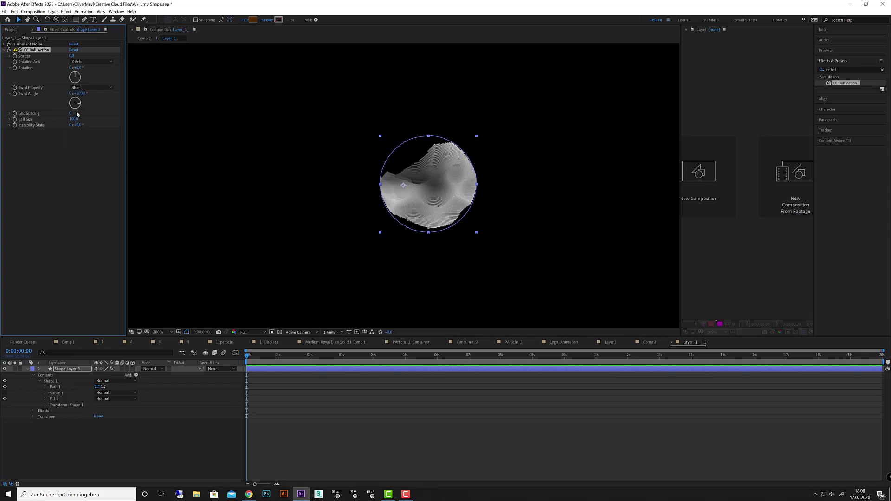
pyautogui.moveTo(77, 94)
pyautogui.mouseDown()
pyautogui.moveTo(59, 93)
pyautogui.moveTo(99, 93)
pyautogui.moveTo(85, 93)
pyautogui.mouseUp()
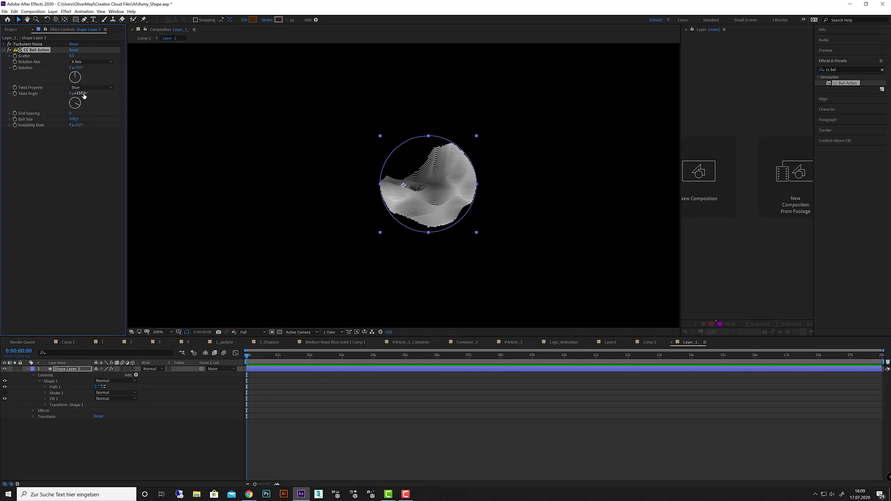
# Adjust the Turbulent Noise brightness to about -256 and reduce its scale to about 700
pyautogui.click(5, 44)
pyautogui.moveTo(74, 73); pyautogui.dragTo(50, 103)
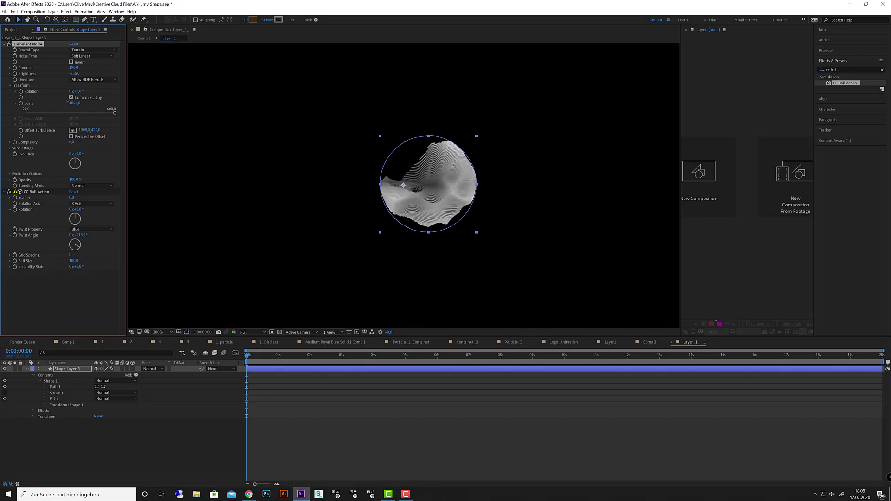
pyautogui.moveTo(123, 103); pyautogui.dragTo(38, 103)
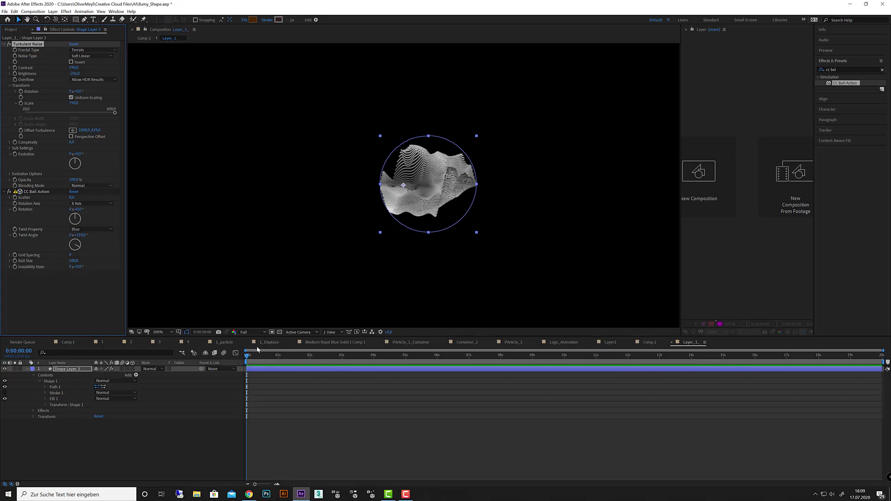
# Increase the CC Ball Action twist angle to 130°
pyautogui.moveTo(79, 236)
pyautogui.mouseDown()
pyautogui.moveTo(104, 235)
pyautogui.moveTo(59, 235)
pyautogui.moveTo(79, 229)
pyautogui.mouseUp()
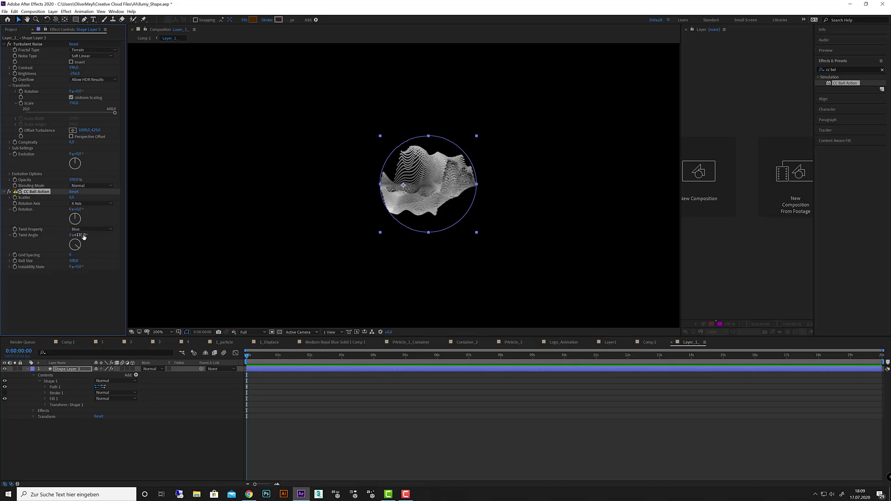
pyautogui.click(84, 236)
pyautogui.write('0')
pyautogui.press('Return')
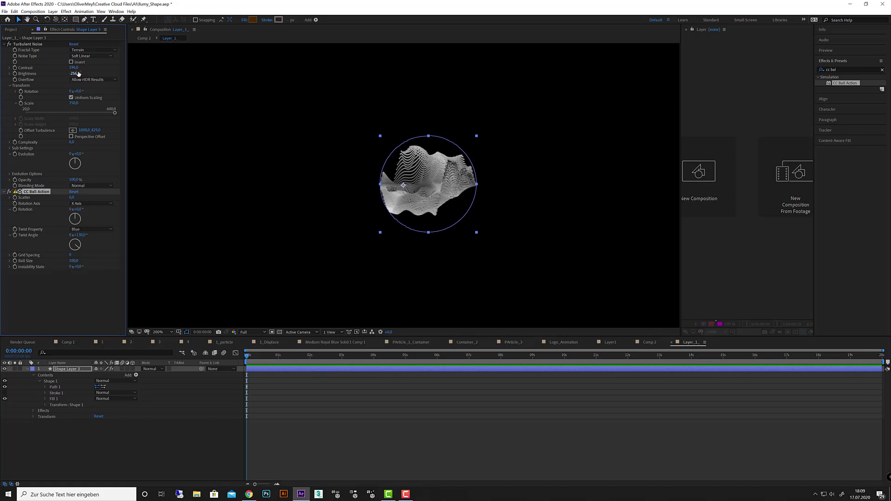
# Set the Turbulent Noise contrast to about 206 and keyframe it from the start to a higher contrast at about 5 seconds, then preview
pyautogui.moveTo(74, 68)
pyautogui.mouseDown()
pyautogui.moveTo(102, 68)
pyautogui.moveTo(69, 67)
pyautogui.moveTo(102, 69)
pyautogui.moveTo(79, 68)
pyautogui.mouseUp()
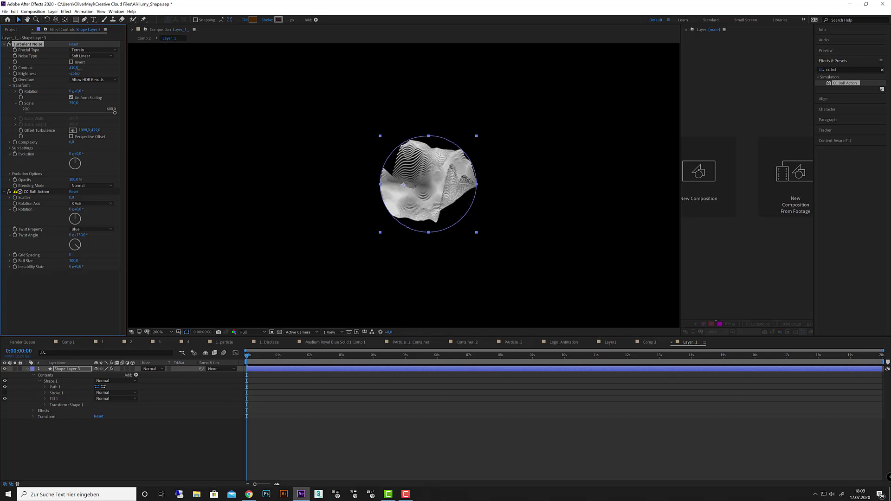
pyautogui.moveTo(79, 69); pyautogui.dragTo(77, 69)
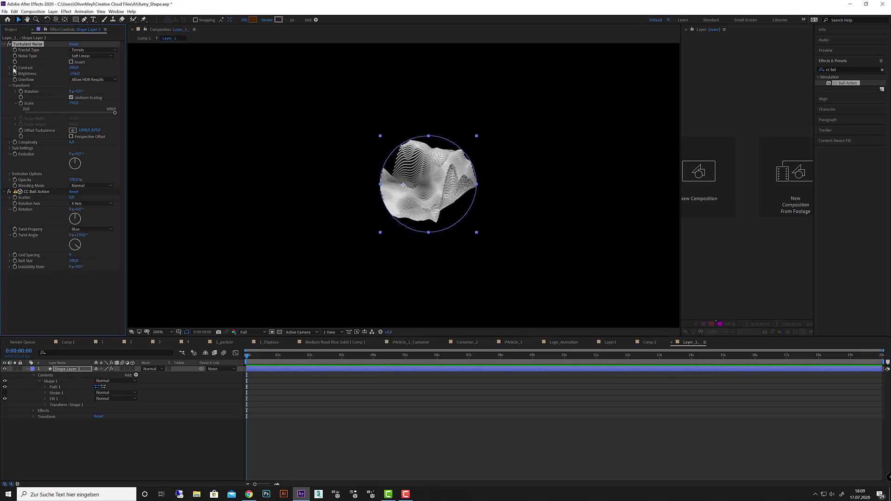
pyautogui.moveTo(335, 358); pyautogui.dragTo(407, 357)
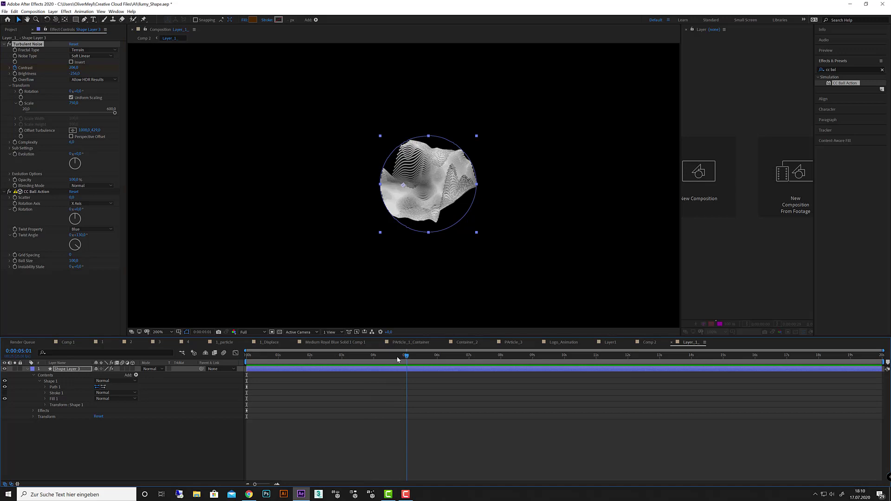
pyautogui.moveTo(74, 67); pyautogui.dragTo(104, 67)
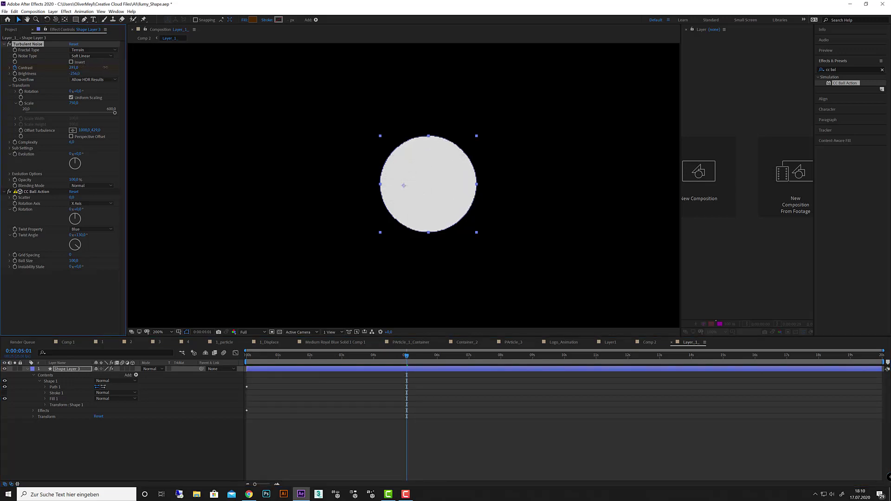
pyautogui.moveTo(405, 359); pyautogui.dragTo(235, 362)
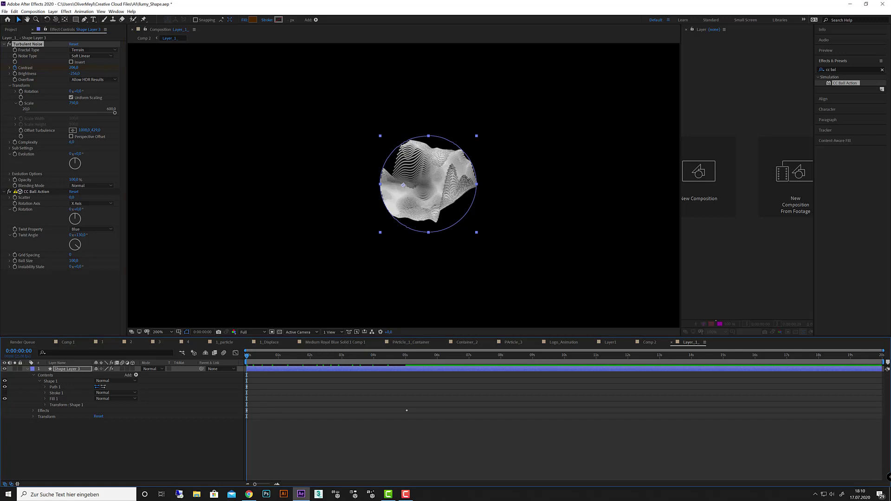
pyautogui.press('space')
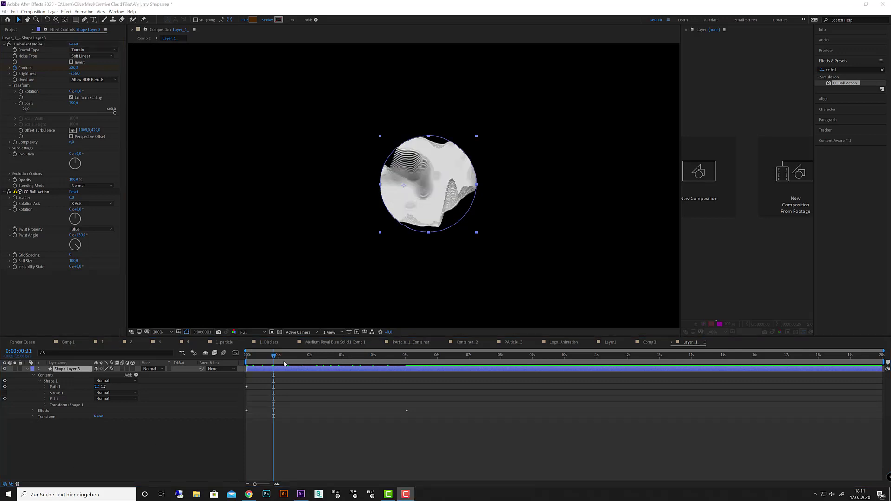
pyautogui.moveTo(315, 359); pyautogui.dragTo(236, 363)
pyautogui.moveTo(309, 367); pyautogui.dragTo(245, 364)
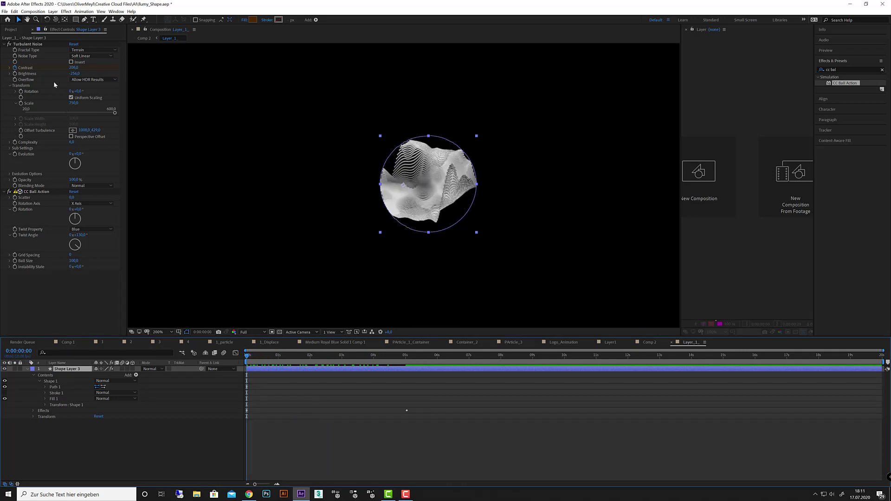
# Duplicate the Turbulent Noise effect and place the copy below CC Ball Action
pyautogui.click(5, 192)
pyautogui.click(4, 44)
pyautogui.click(33, 44)
pyautogui.hotkey('ctrl', 'd')
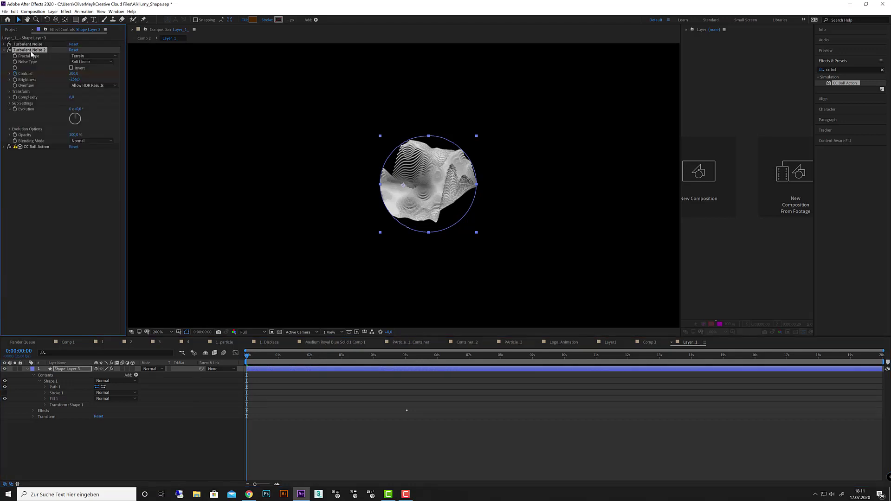
pyautogui.moveTo(32, 52); pyautogui.dragTo(35, 162)
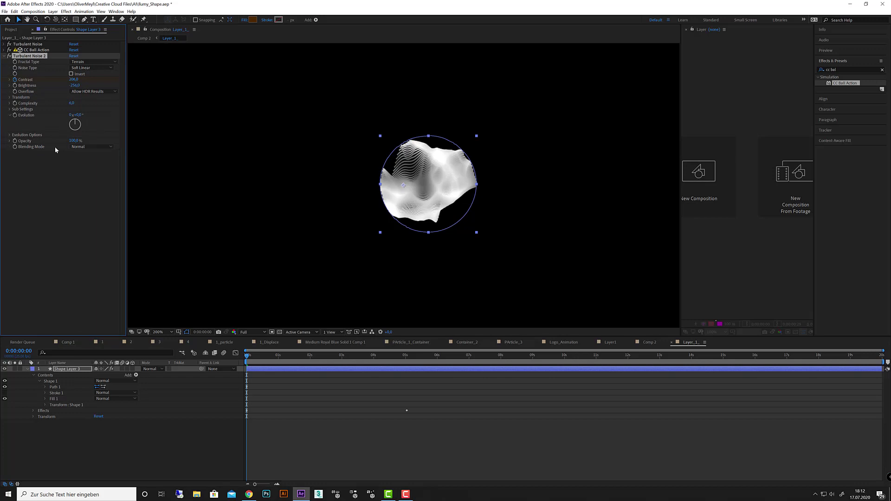
# Set Turbulent Noise 2 to Soft Light blending with contrast of about 151 and brightness of about -265
pyautogui.click(85, 147)
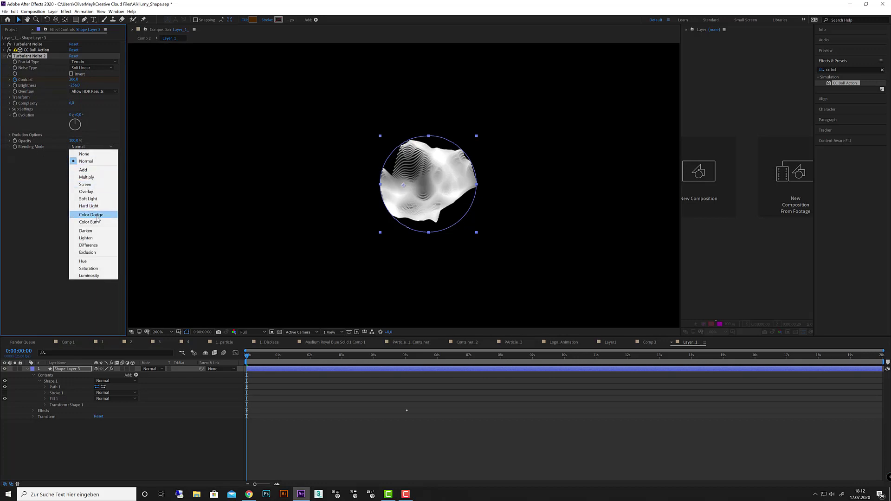
pyautogui.click(98, 199)
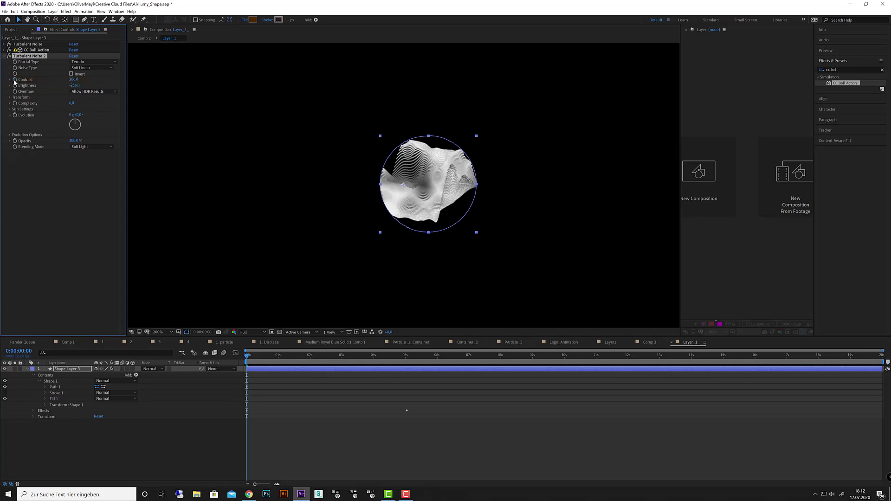
pyautogui.click(74, 81)
pyautogui.write('160')
pyautogui.press('Return')
pyautogui.moveTo(59, 81); pyautogui.dragTo(69, 86)
pyautogui.moveTo(252, 357); pyautogui.dragTo(213, 358)
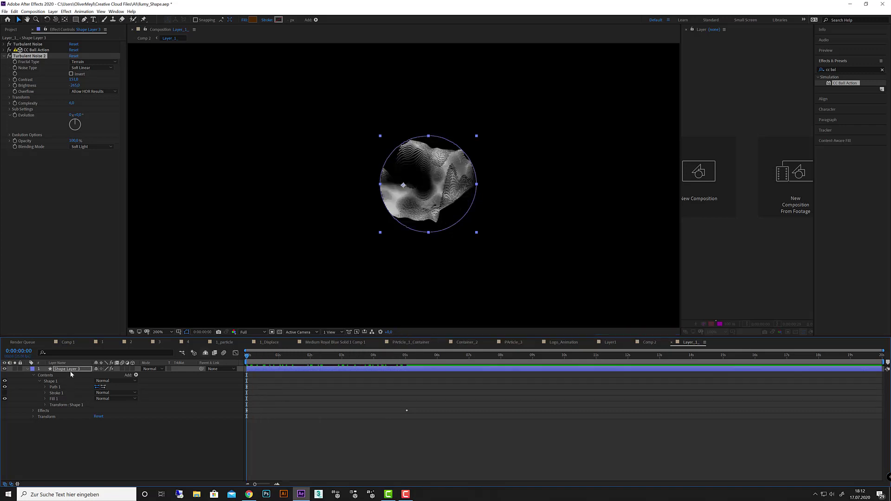
# Duplicate Shape Layer 3 and disable CC Ball Action and Turbulent Noise 2 on the copy
pyautogui.click(72, 370)
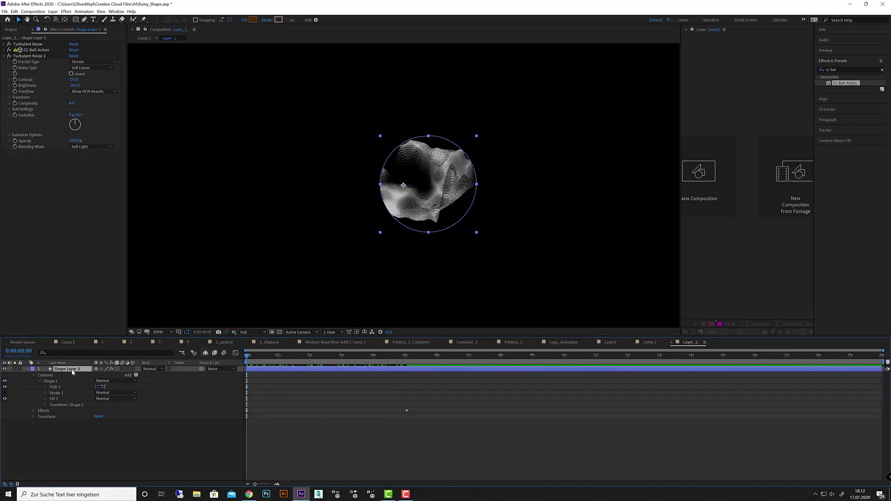
pyautogui.hotkey('ctrl', 'd')
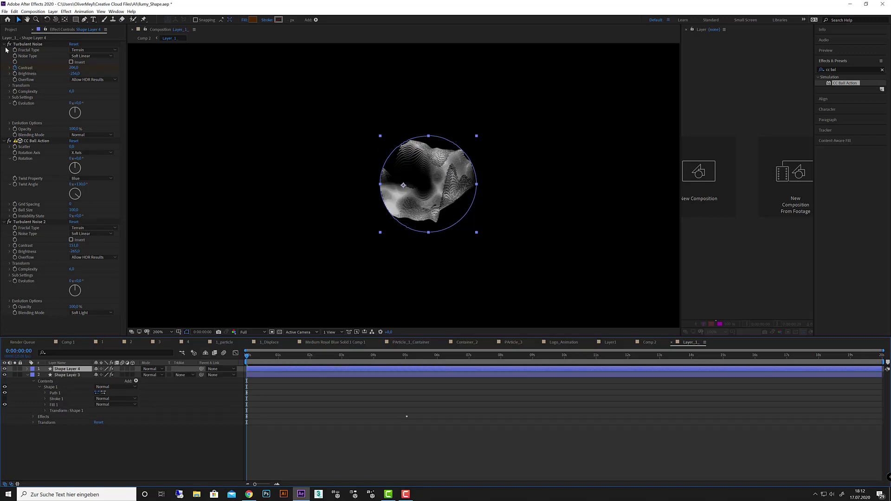
pyautogui.click(3, 44)
pyautogui.click(4, 50)
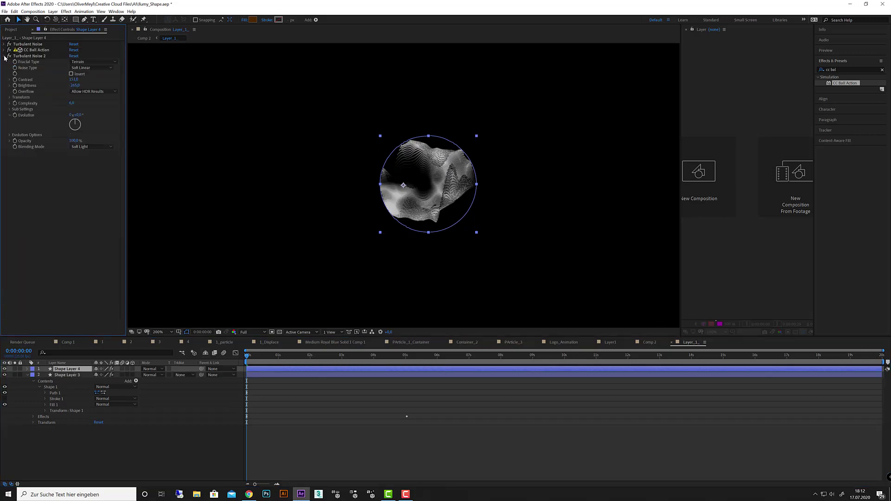
pyautogui.click(5, 55)
pyautogui.click(9, 56)
pyautogui.click(10, 50)
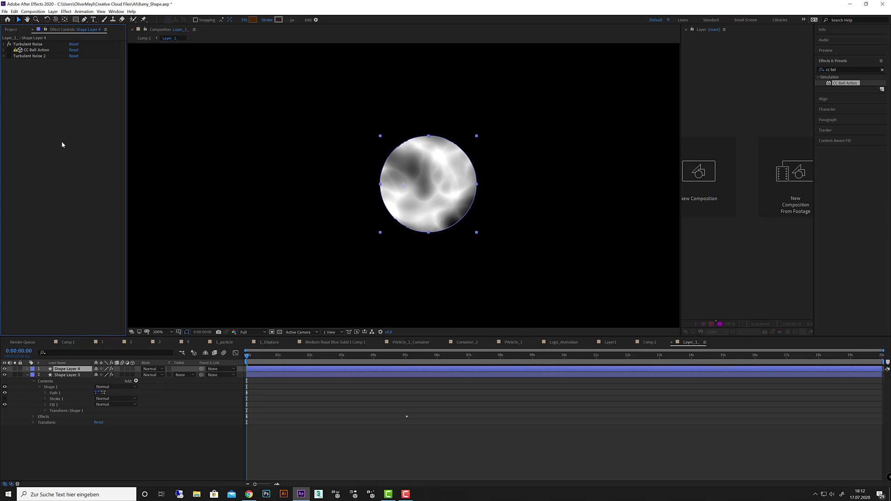
# Reduce the Turbulent Noise contrast on Shape Layer 4 to about 180
pyautogui.click(24, 44)
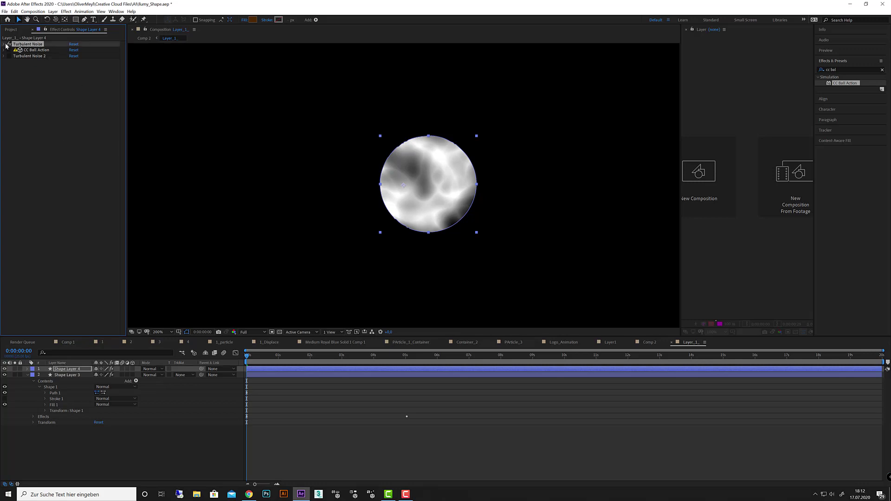
pyautogui.click(4, 44)
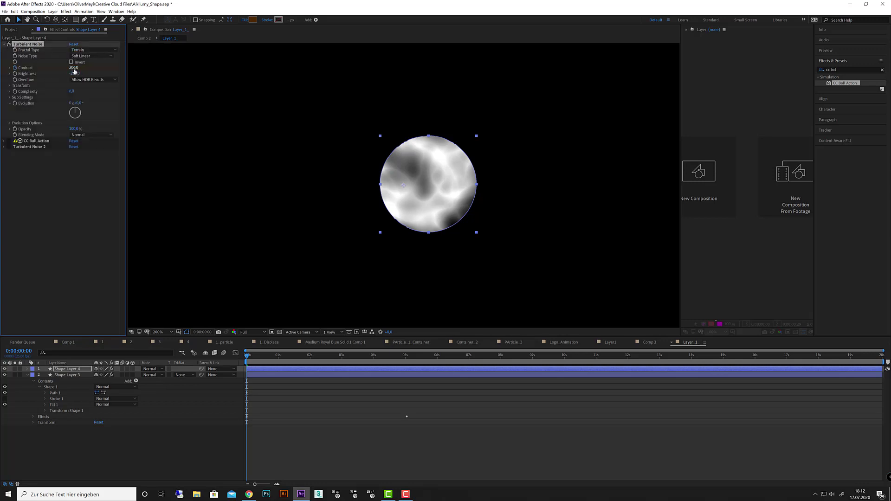
pyautogui.moveTo(73, 67)
pyautogui.mouseDown()
pyautogui.moveTo(93, 67)
pyautogui.moveTo(67, 67)
pyautogui.mouseUp()
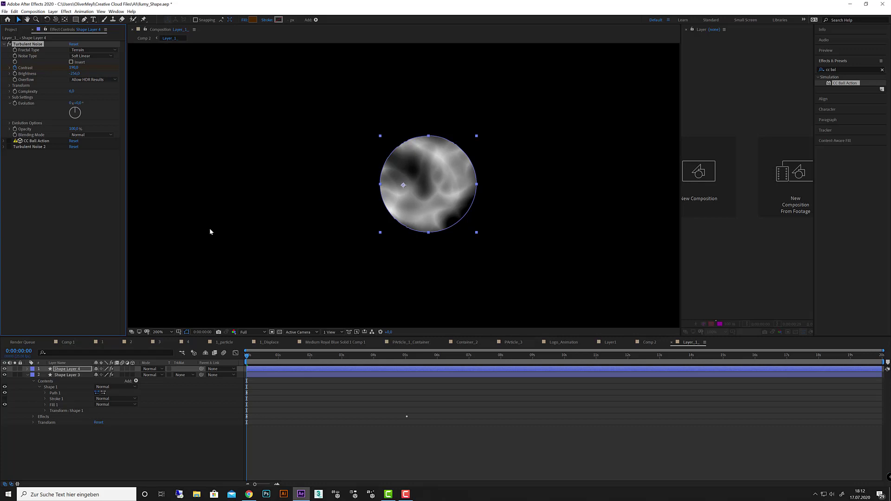
# Keyframe Shape Layer 4's Offset Turbulence from the start, shifting it horizontally to about 1097 at 10 seconds
pyautogui.click(9, 86)
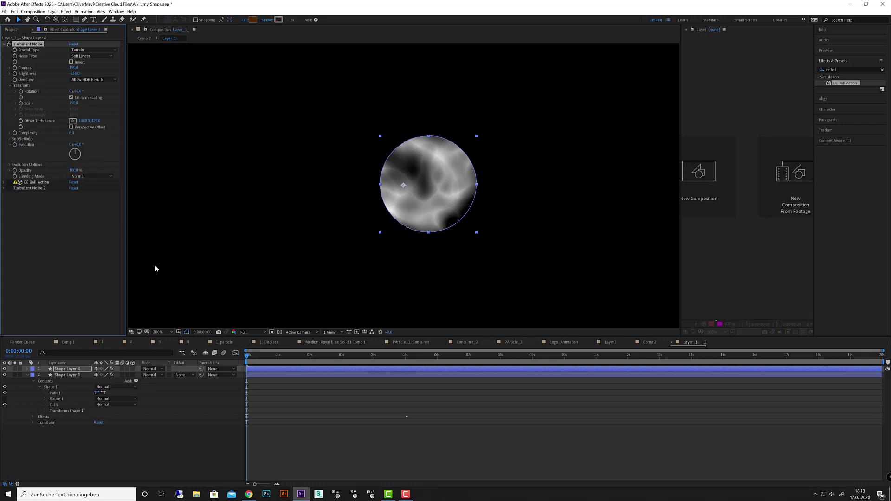
pyautogui.click(20, 121)
pyautogui.moveTo(419, 356); pyautogui.dragTo(565, 363)
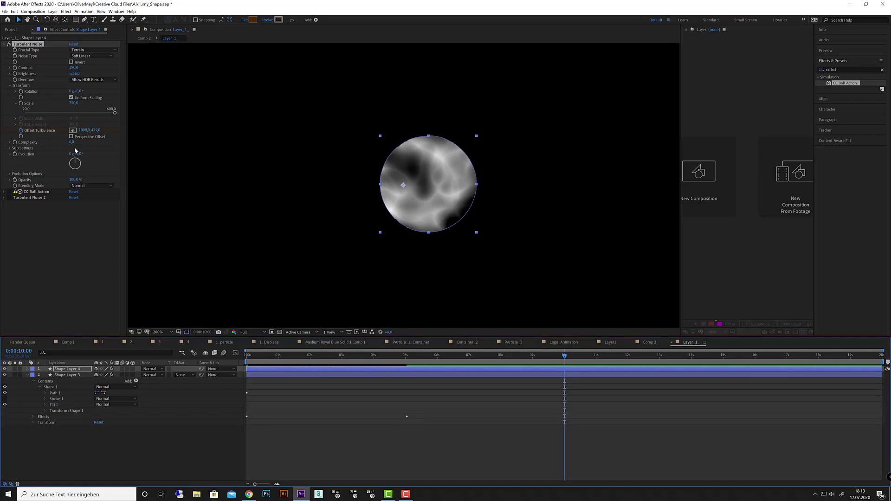
pyautogui.moveTo(95, 131); pyautogui.dragTo(103, 131)
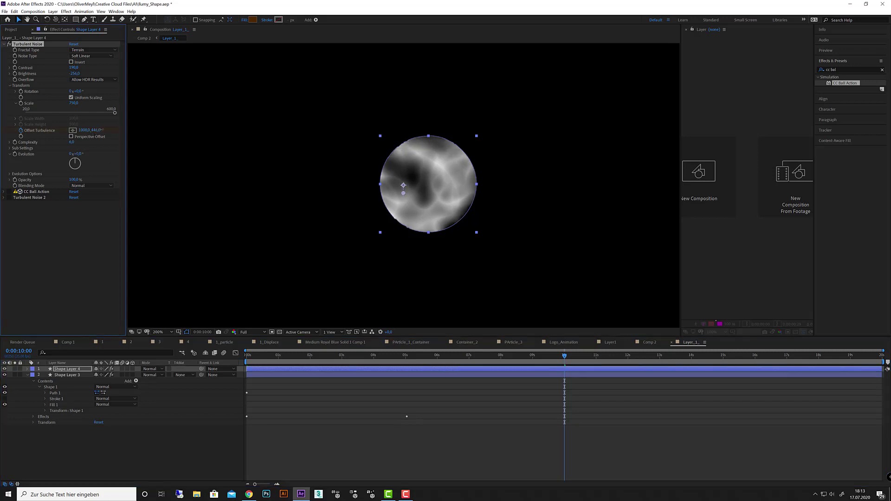
pyautogui.hotkey('ctrl', 'z')
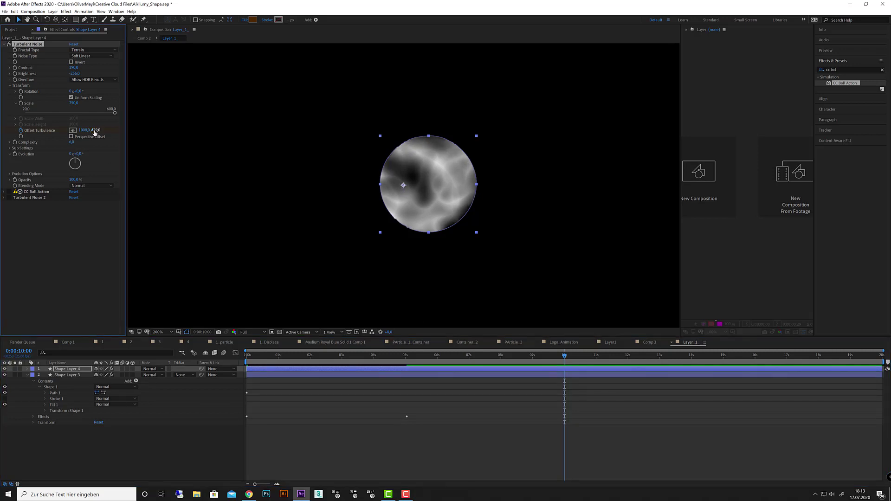
pyautogui.moveTo(85, 133); pyautogui.dragTo(93, 133)
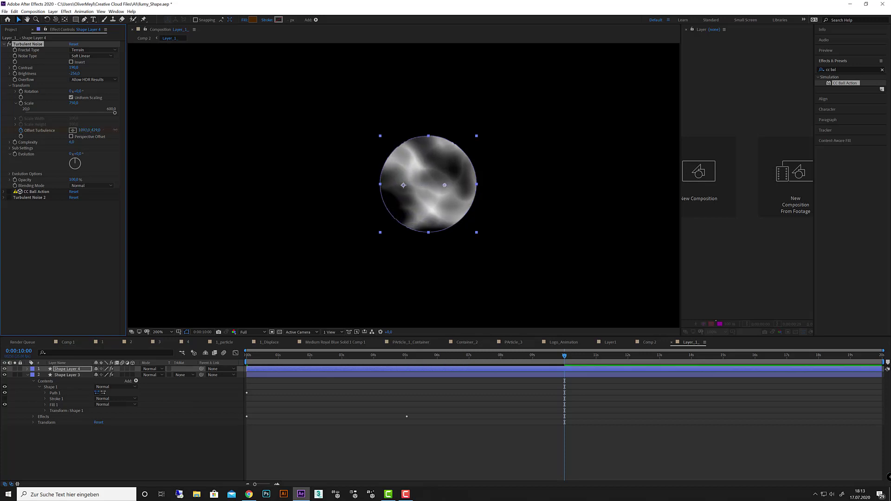
# Increase the Turbulent Noise scale on Shape Layer 4 to about 1230 and return to the start of the timeline
pyautogui.click(77, 105)
pyautogui.moveTo(76, 103); pyautogui.dragTo(229, 95)
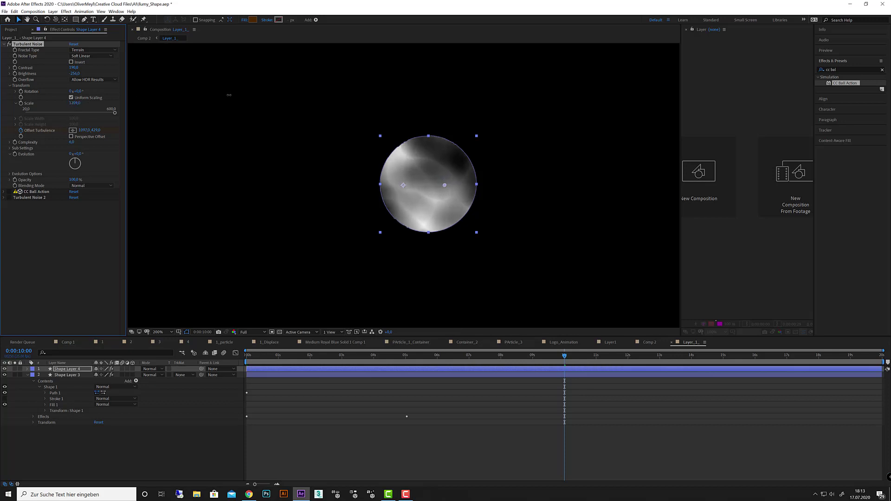
pyautogui.moveTo(548, 355); pyautogui.dragTo(238, 370)
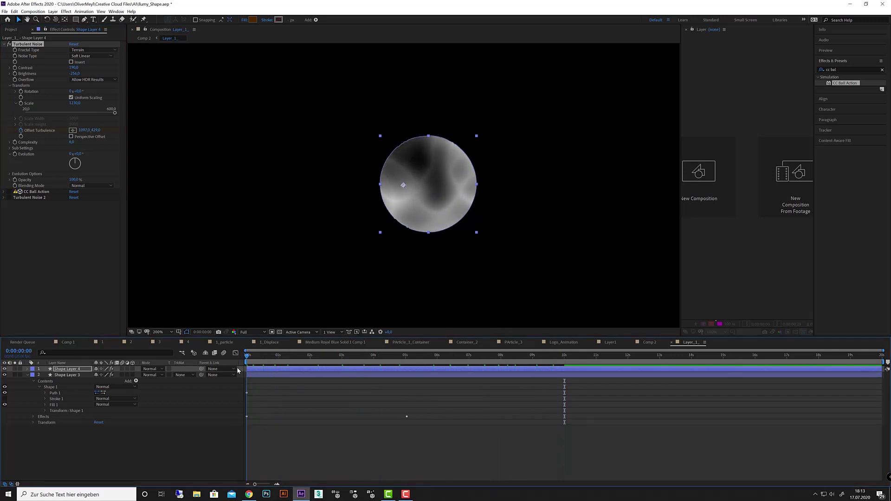
# Try the Soft Light blending mode on Shape Layer 4 and restore it to Normal
pyautogui.click(78, 370)
pyautogui.click(151, 369)
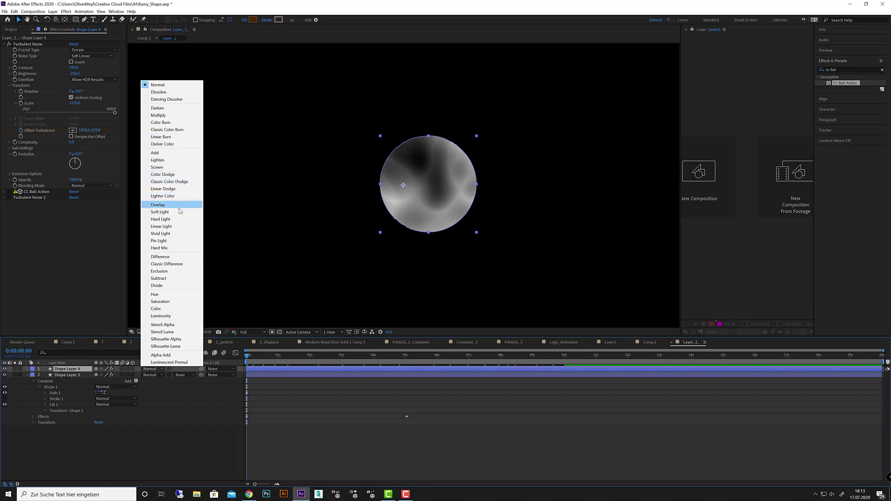
pyautogui.click(160, 211)
pyautogui.moveTo(249, 356); pyautogui.dragTo(319, 363)
pyautogui.click(157, 370)
pyautogui.click(157, 85)
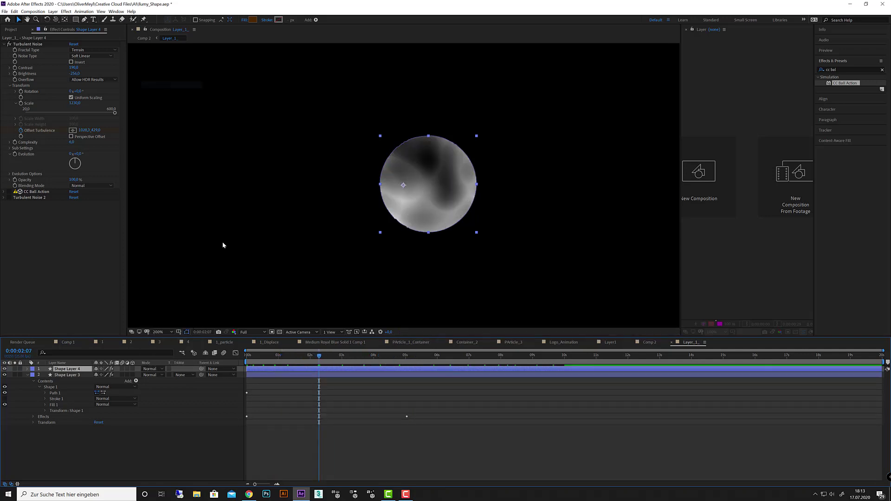
# Animate Shape Layer 4's opacity from 0% within the first second to 100% at about 5 seconds, and return to Comp 2
pyautogui.moveTo(322, 359); pyautogui.dragTo(298, 358)
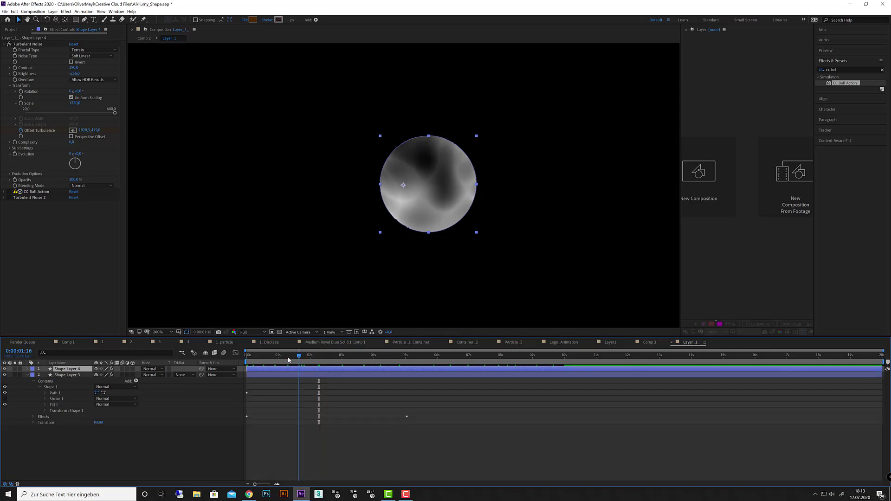
pyautogui.press('t')
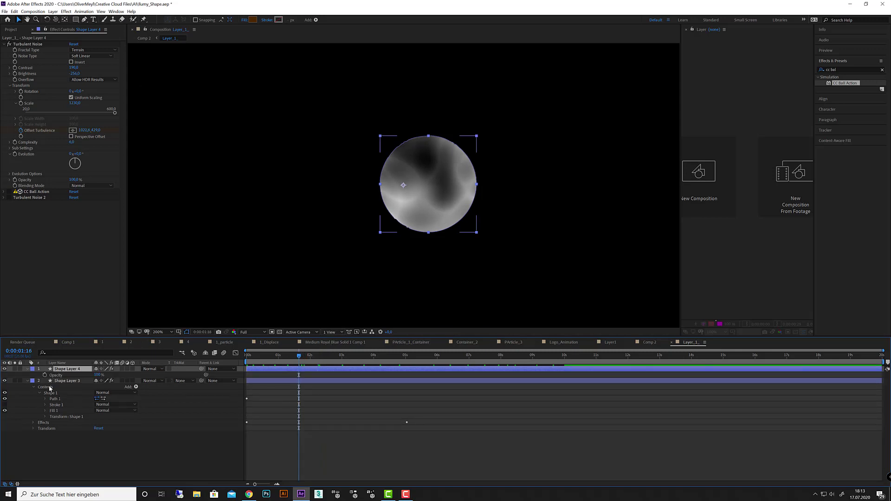
pyautogui.click(44, 376)
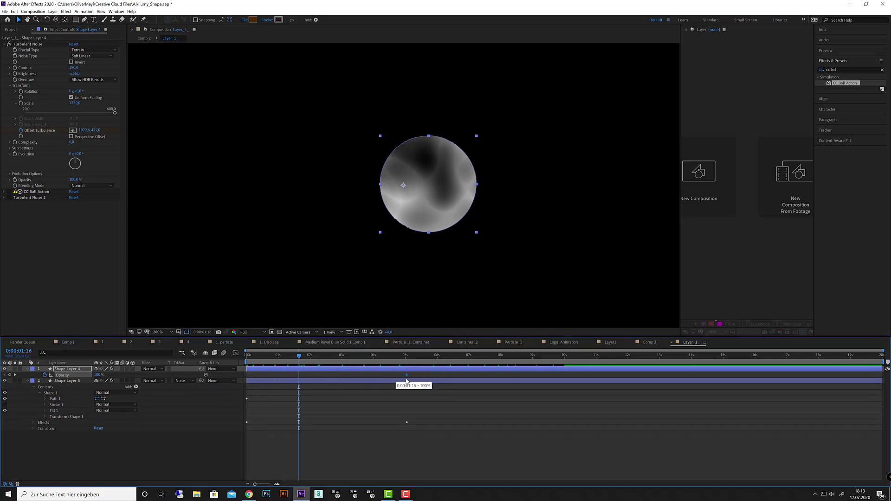
pyautogui.moveTo(97, 376); pyautogui.dragTo(70, 376)
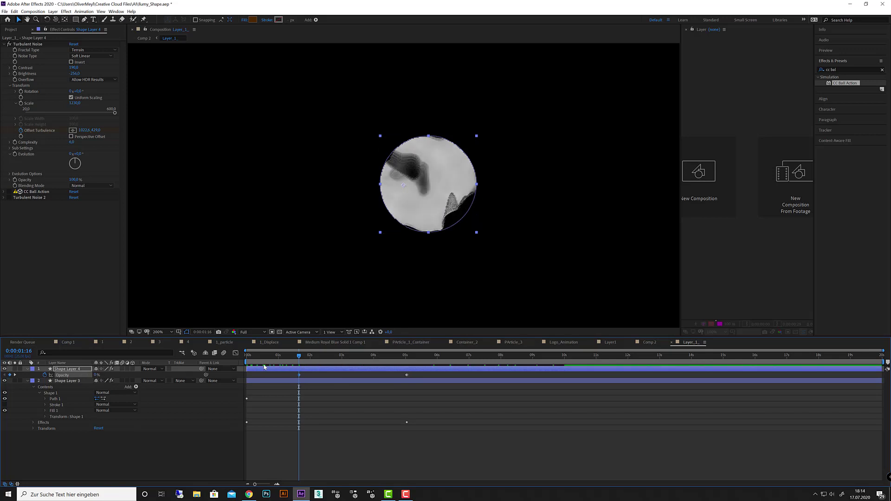
pyautogui.moveTo(299, 375); pyautogui.dragTo(271, 375)
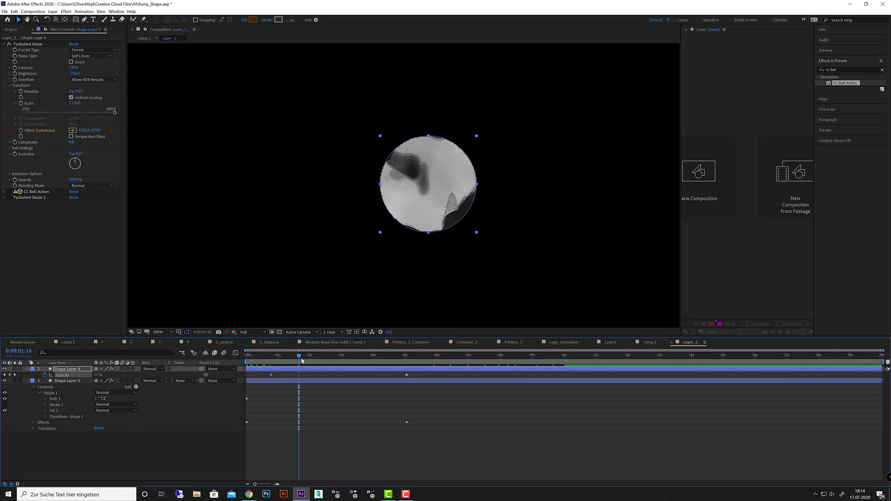
pyautogui.click(318, 358)
pyautogui.moveTo(332, 360); pyautogui.dragTo(243, 365)
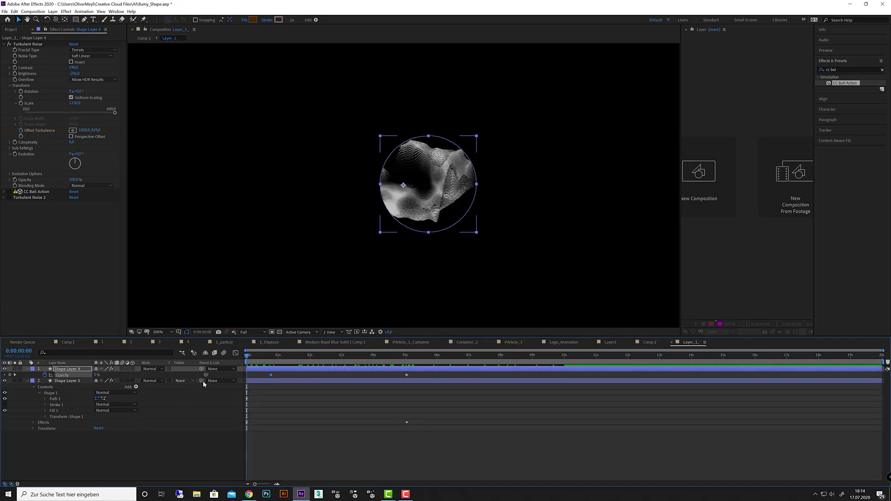
pyautogui.click(656, 344)
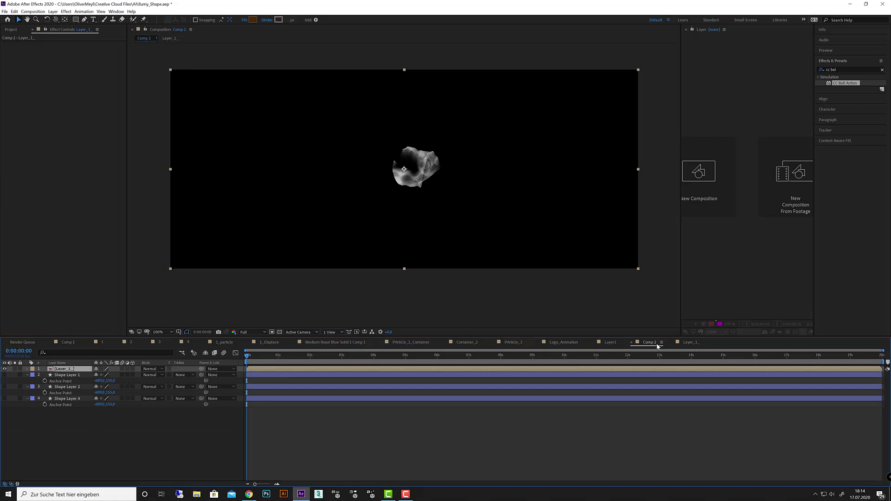
# Make the Layer_1_ pre-comp in Comp 2 a 3D layer and add a two-node camera with default settings
pyautogui.moveTo(252, 357); pyautogui.dragTo(224, 363)
pyautogui.click(132, 369)
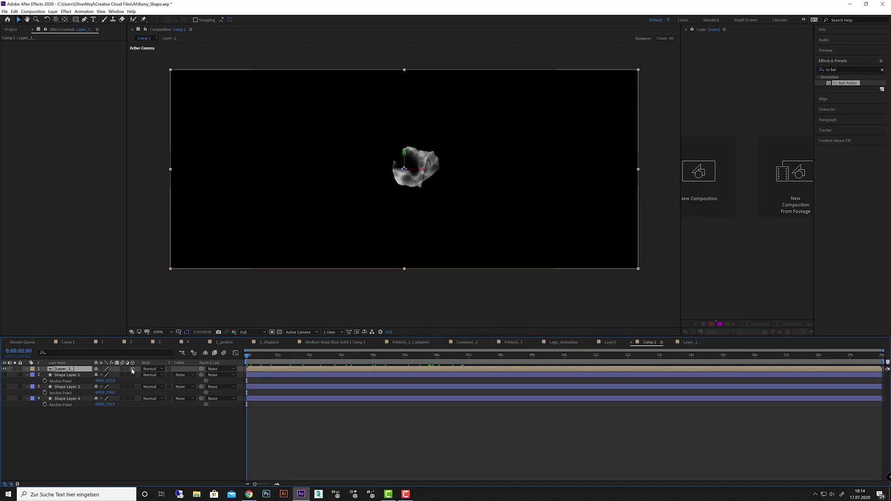
pyautogui.click(52, 12)
pyautogui.moveTo(116, 19)
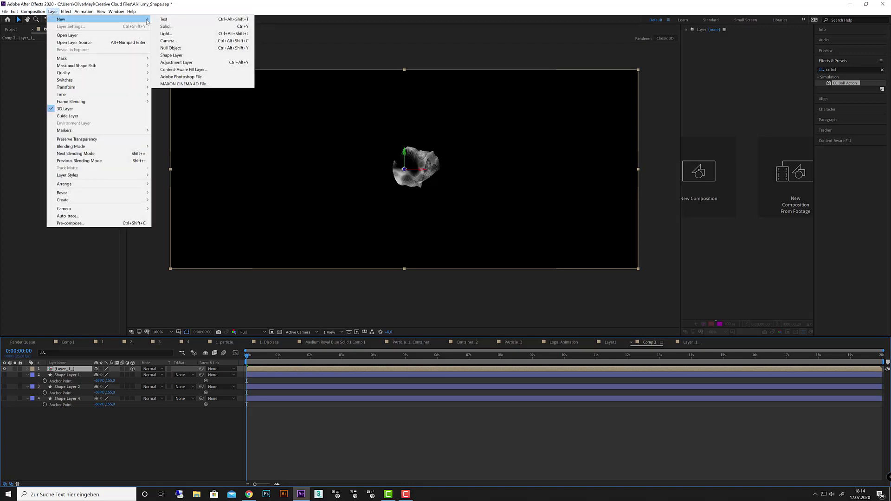
pyautogui.click(199, 41)
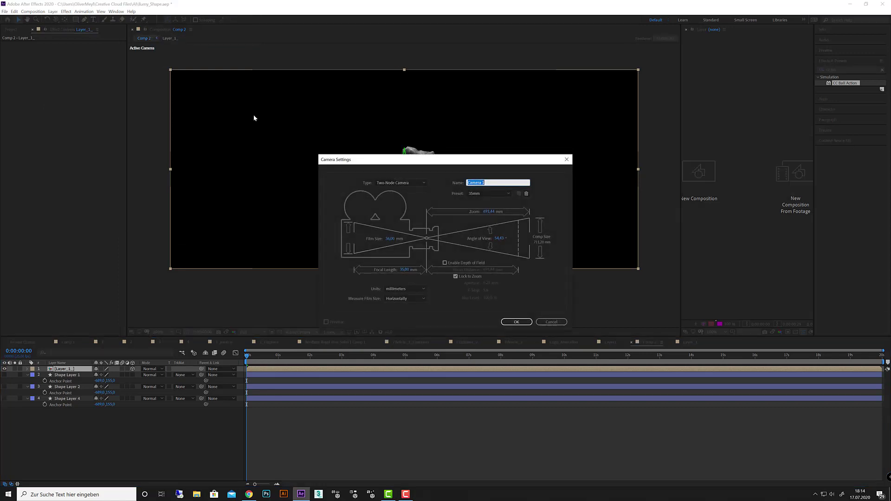
pyautogui.click(517, 322)
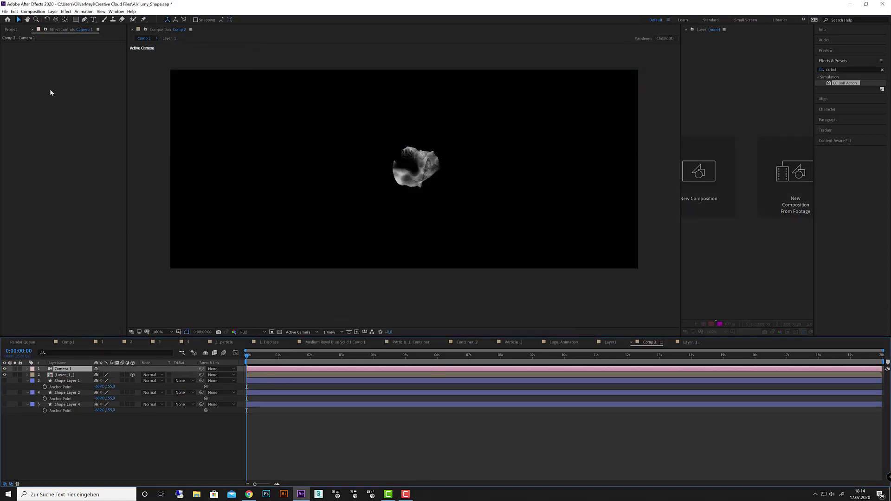
# Add a point light with a light cyan color (6AEFF4) at its preset intensity to Comp 2
pyautogui.click(53, 11)
pyautogui.moveTo(61, 21)
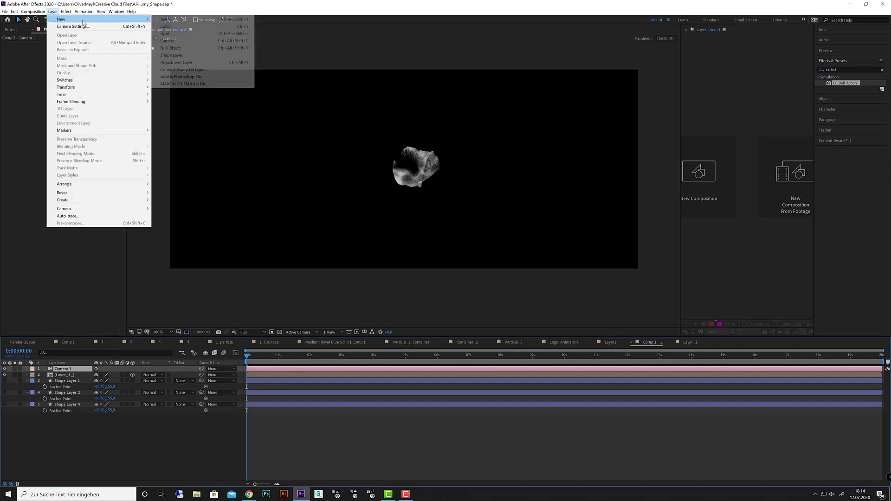
pyautogui.click(182, 33)
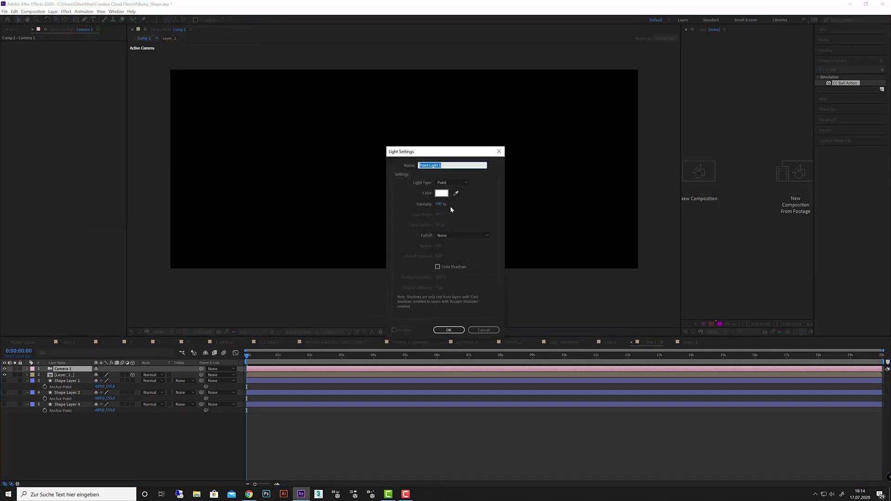
pyautogui.click(441, 194)
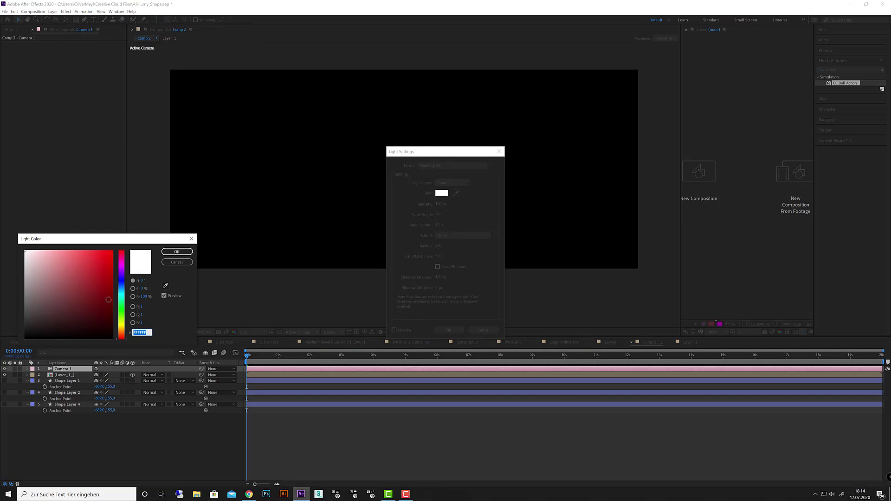
pyautogui.click(120, 294)
pyautogui.moveTo(89, 255); pyautogui.dragTo(73, 253)
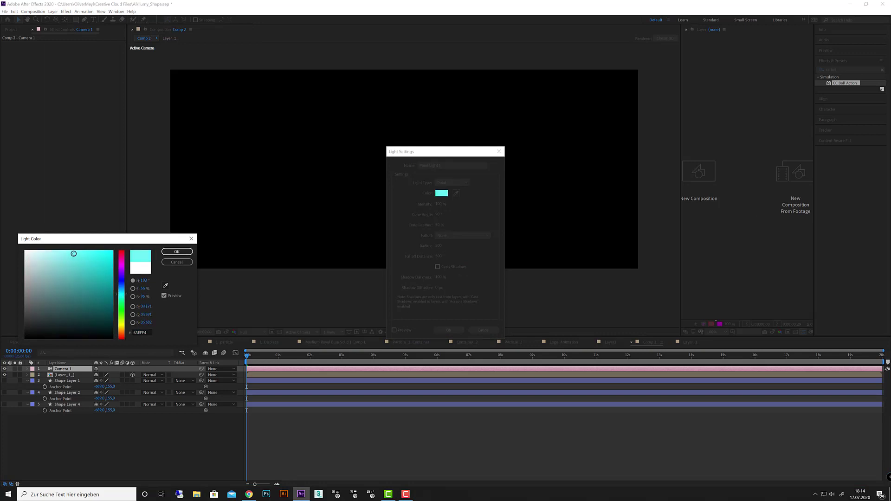
pyautogui.click(177, 251)
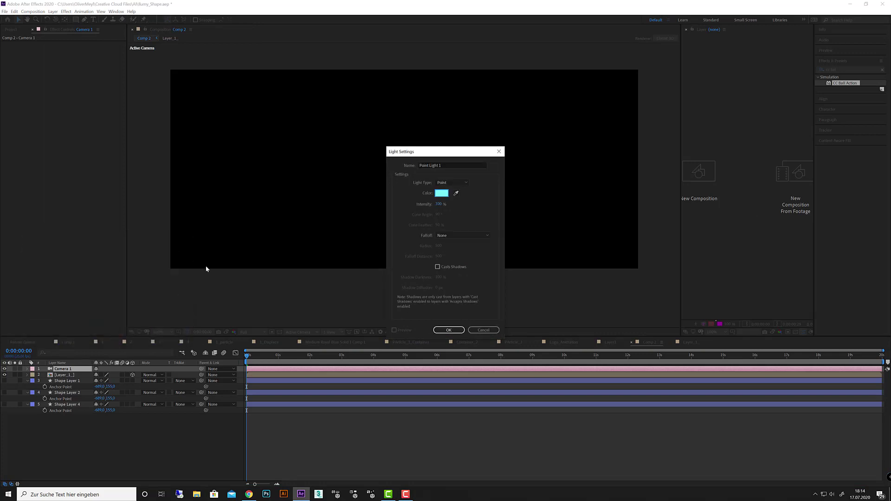
pyautogui.click(448, 330)
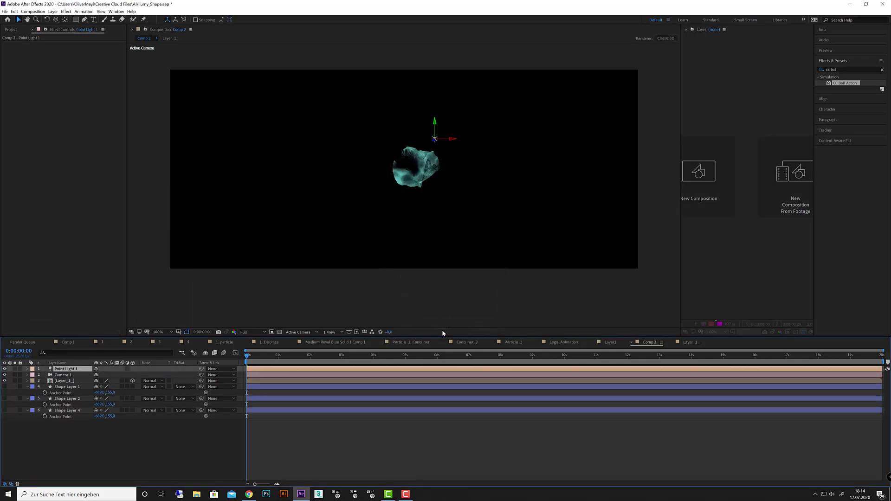
# Reposition the point light well to the left of the shape, slightly above its center
pyautogui.moveTo(449, 141); pyautogui.dragTo(396, 138)
pyautogui.hotkey('ctrl', 'z')
pyautogui.click(435, 140)
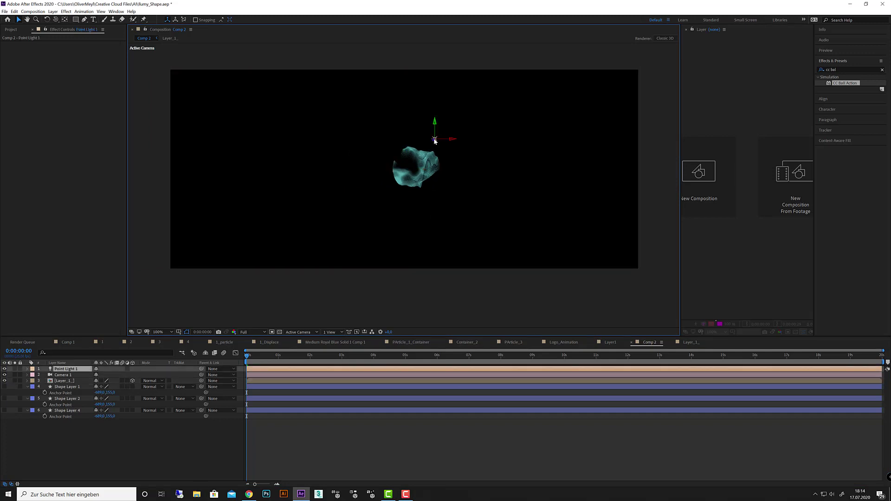
pyautogui.moveTo(443, 141); pyautogui.dragTo(302, 144)
pyautogui.click(246, 140)
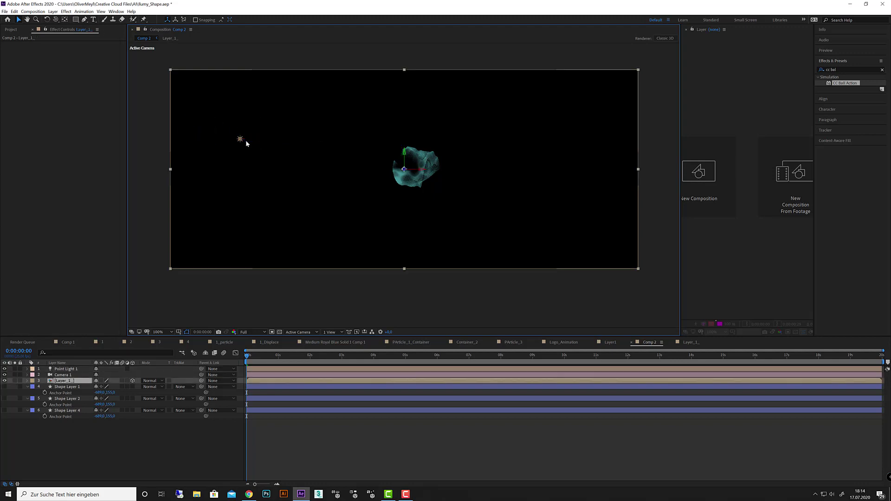
pyautogui.click(240, 140)
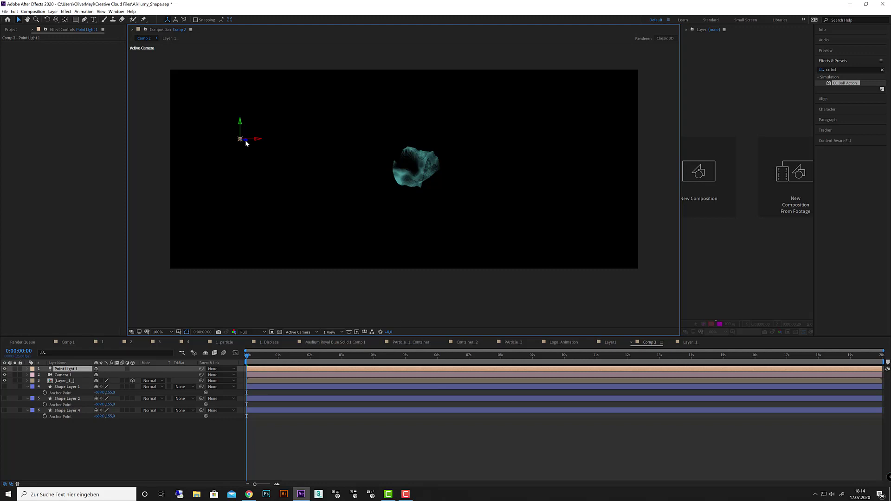
pyautogui.moveTo(245, 142); pyautogui.dragTo(345, 145)
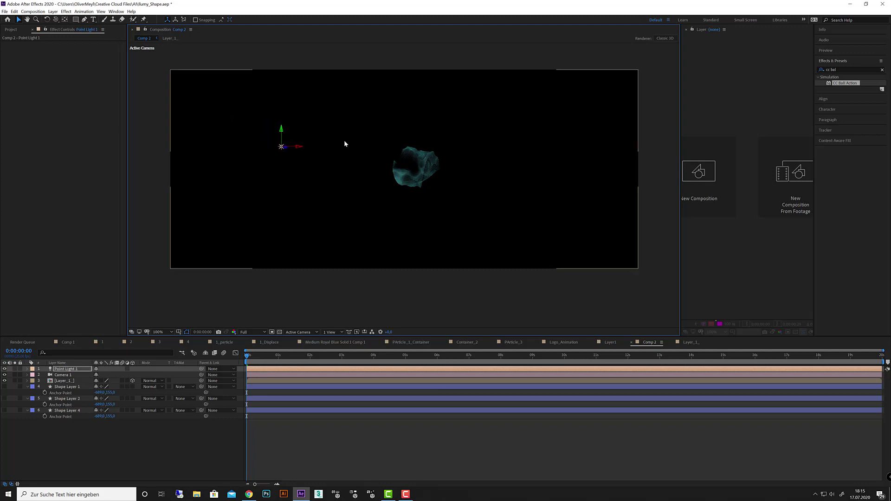
# Preview the cyan-lit shape's animation at 200% magnification and return to the start of the timeline
pyautogui.press('.')
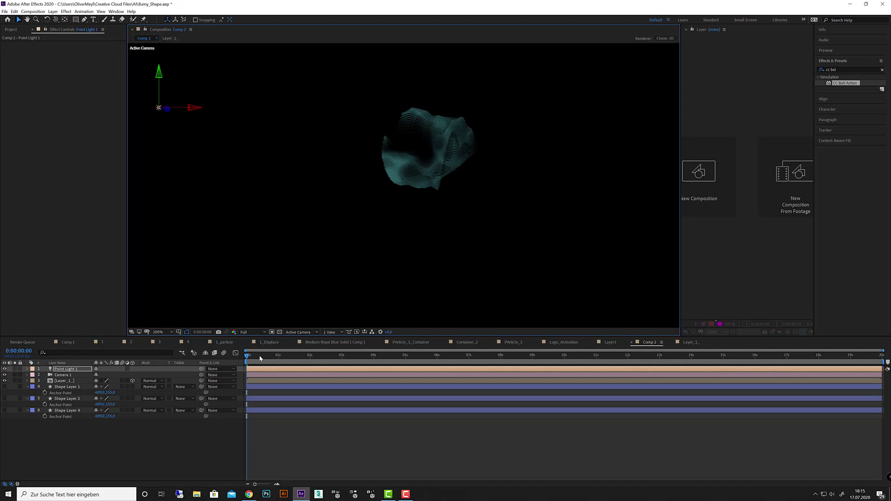
pyautogui.press('space')
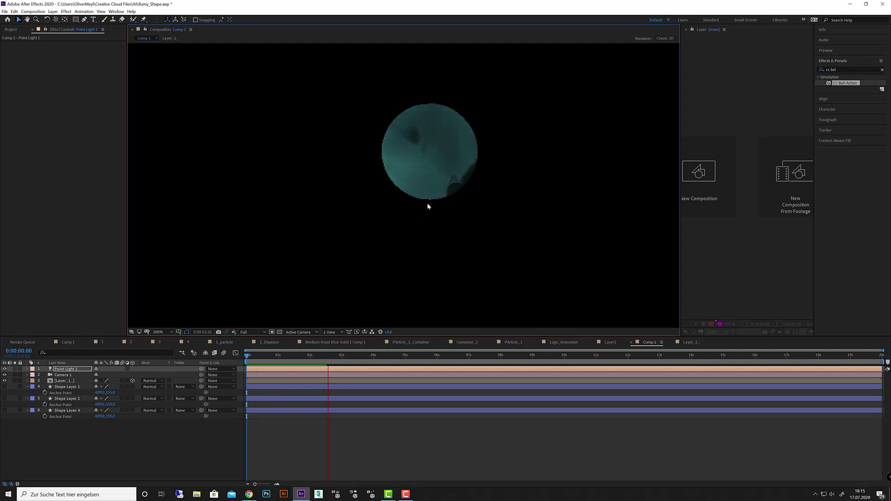
pyautogui.click(337, 362)
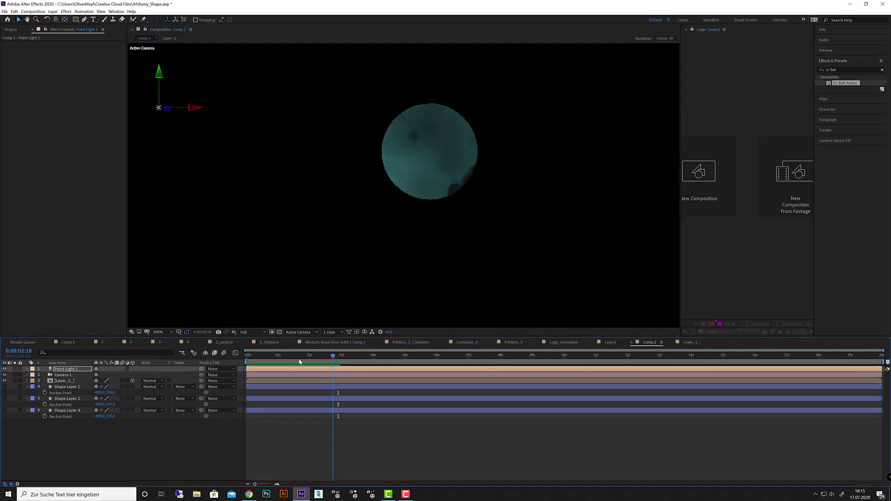
pyautogui.moveTo(337, 362); pyautogui.dragTo(241, 359)
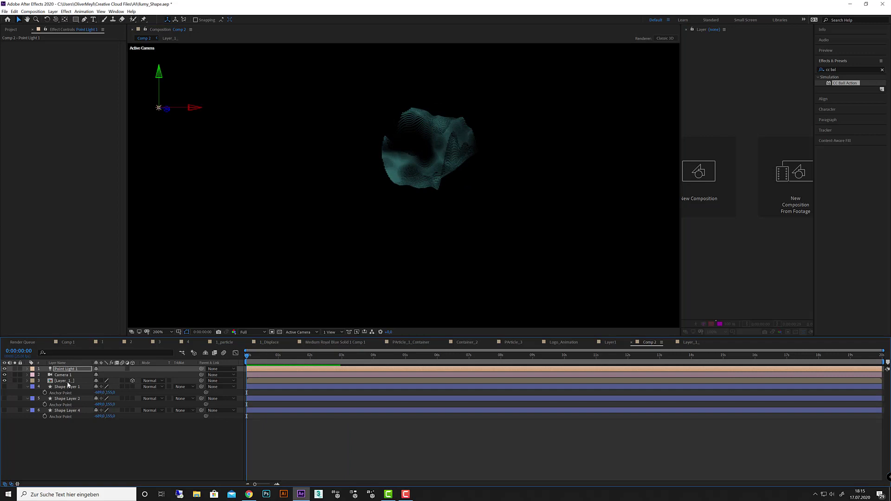
# Orbit Camera 1 vertically so the shape is seen at a flatter tilt, and preview the animation
pyautogui.click(67, 375)
pyautogui.click(56, 20)
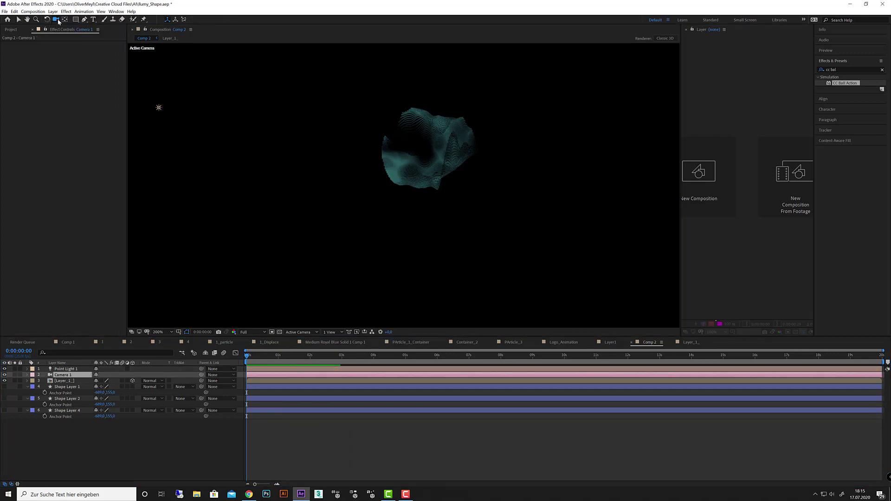
pyautogui.click(55, 20)
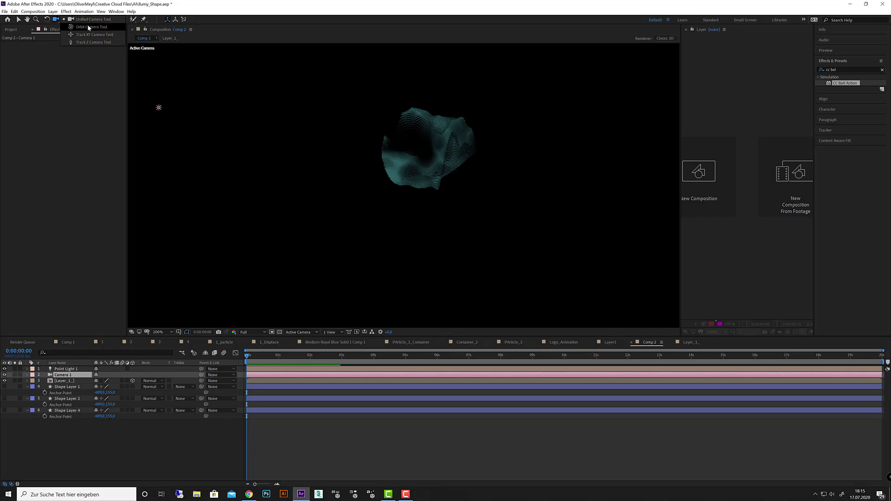
pyautogui.click(90, 27)
pyautogui.moveTo(429, 144); pyautogui.dragTo(423, 77)
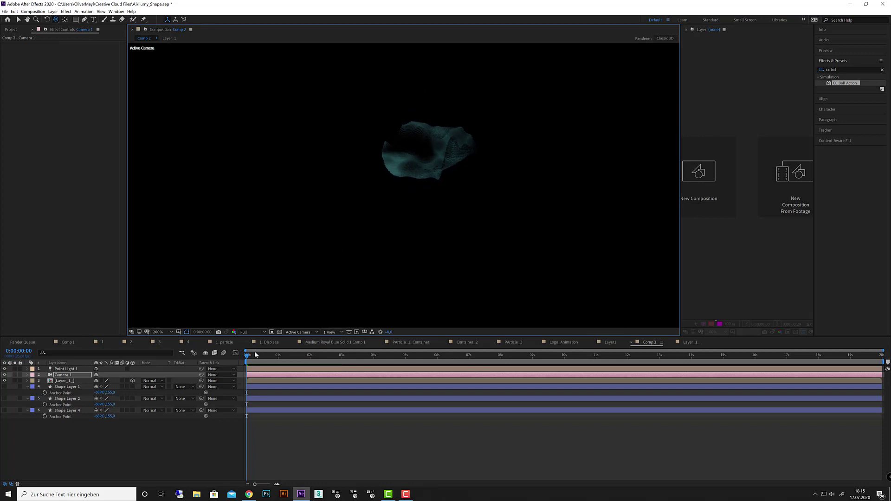
pyautogui.press('space')
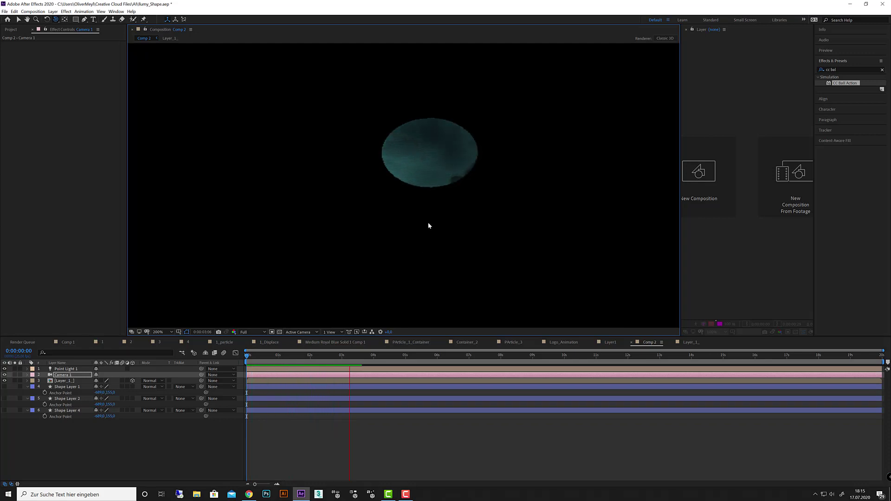
pyautogui.press('h')
pyautogui.press('space')
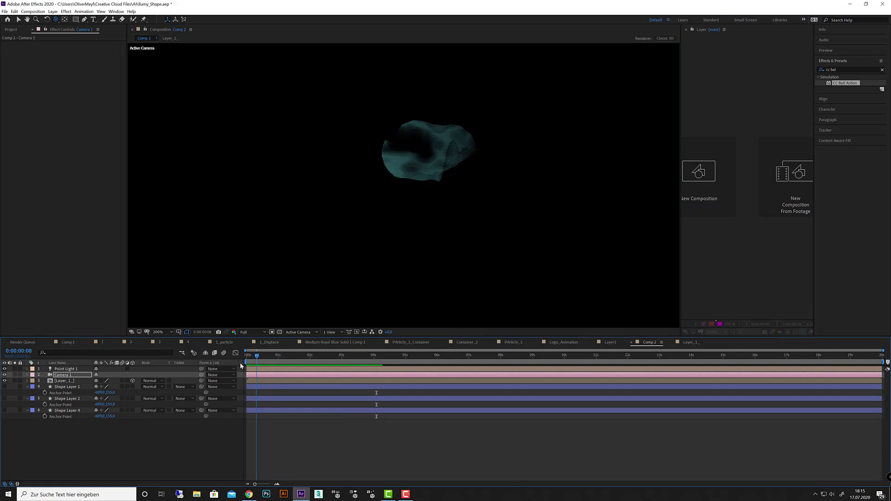
# Apply Glow to the Layer_1_ pre-comp with a threshold of about 78%, and duplicate it with a radius of about 74
pyautogui.click(70, 381)
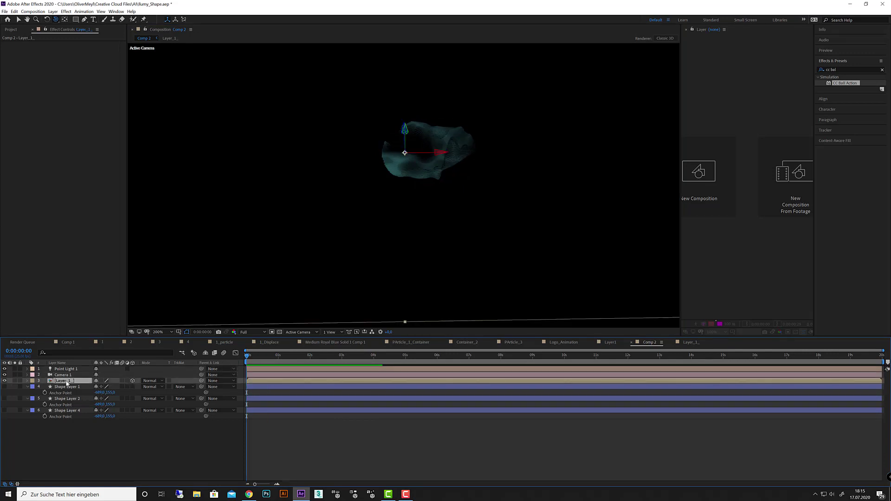
pyautogui.click(831, 70)
pyautogui.write('glow')
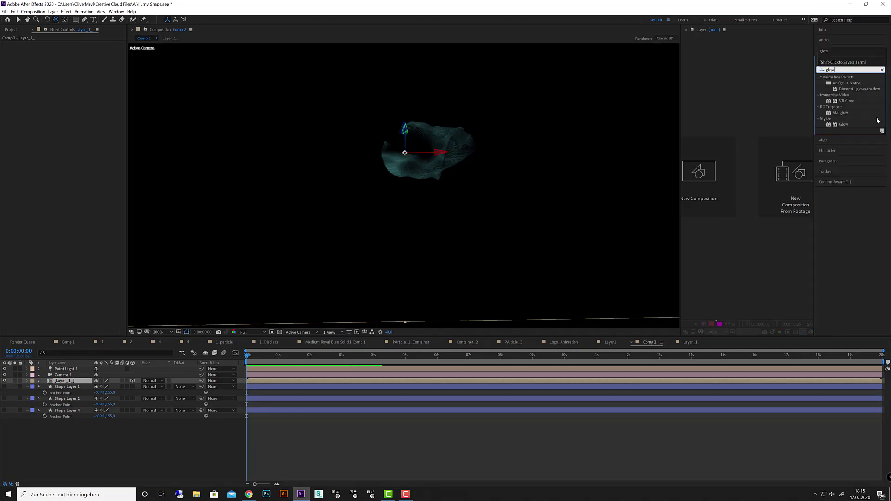
pyautogui.doubleClick(841, 125)
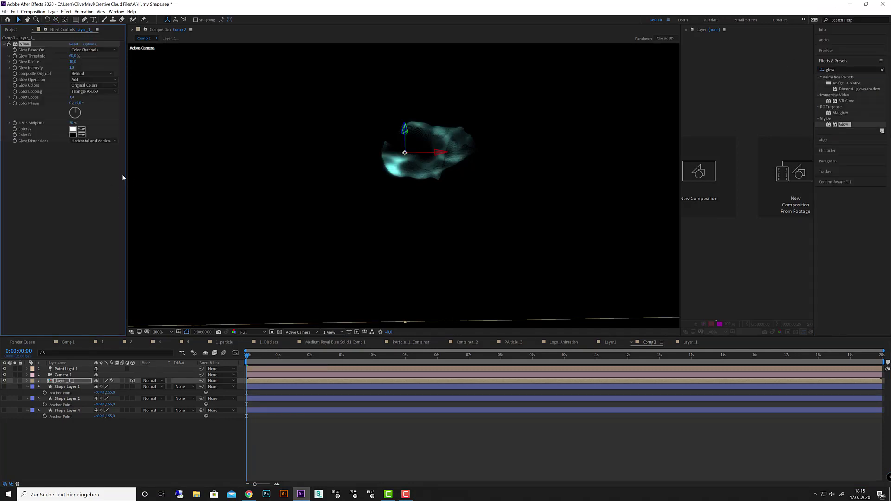
pyautogui.moveTo(74, 55); pyautogui.dragTo(92, 56)
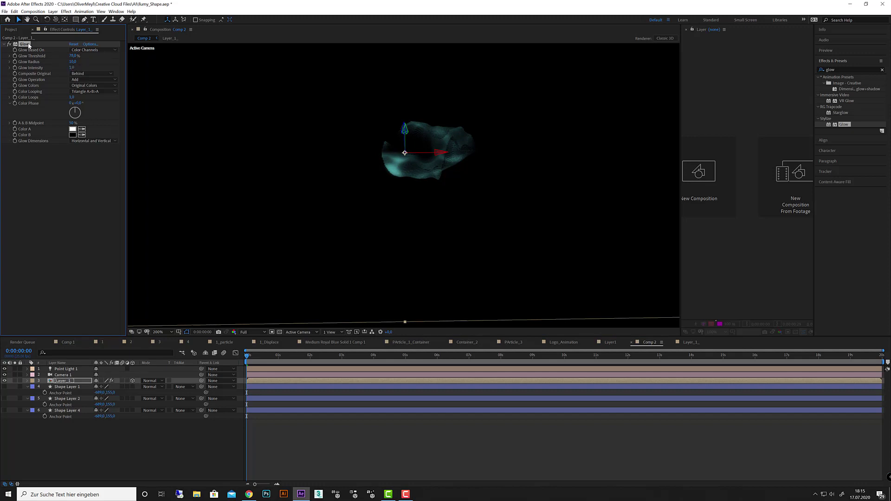
pyautogui.hotkey('ctrl', 'd')
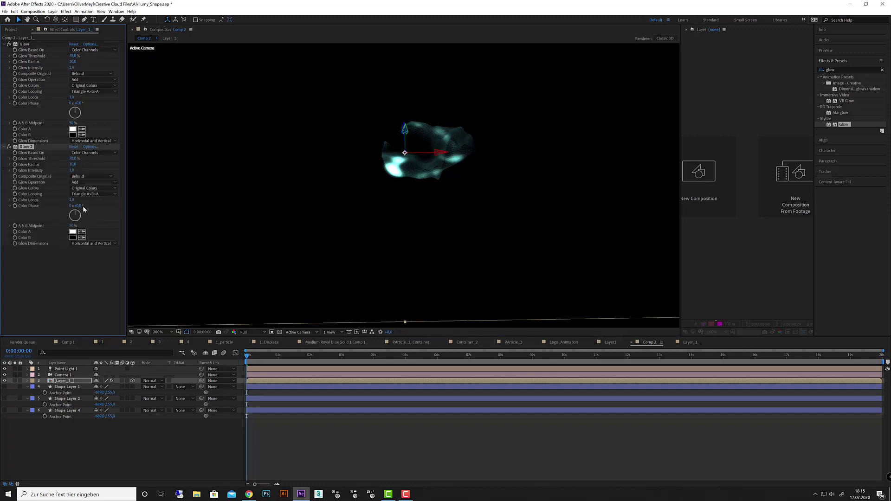
pyautogui.moveTo(72, 165); pyautogui.dragTo(95, 165)
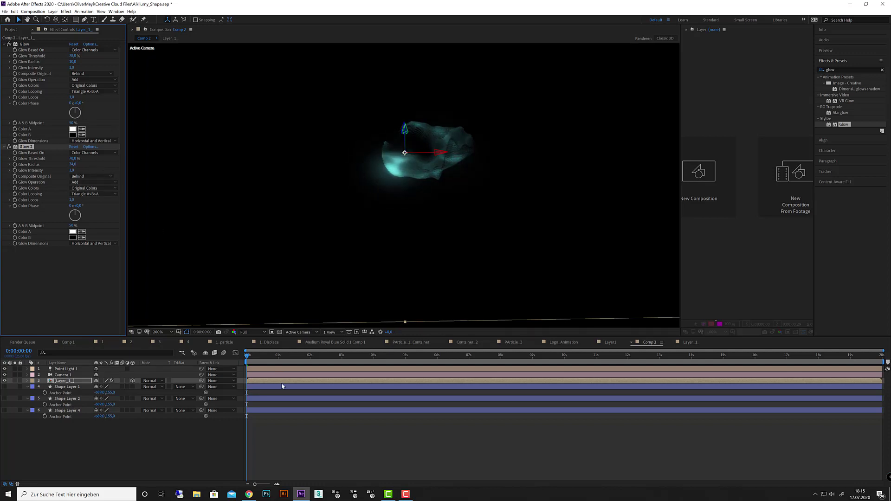
# Preview the double-glow animation of the shape in Comp 2 from the start of the timeline
pyautogui.press('space')
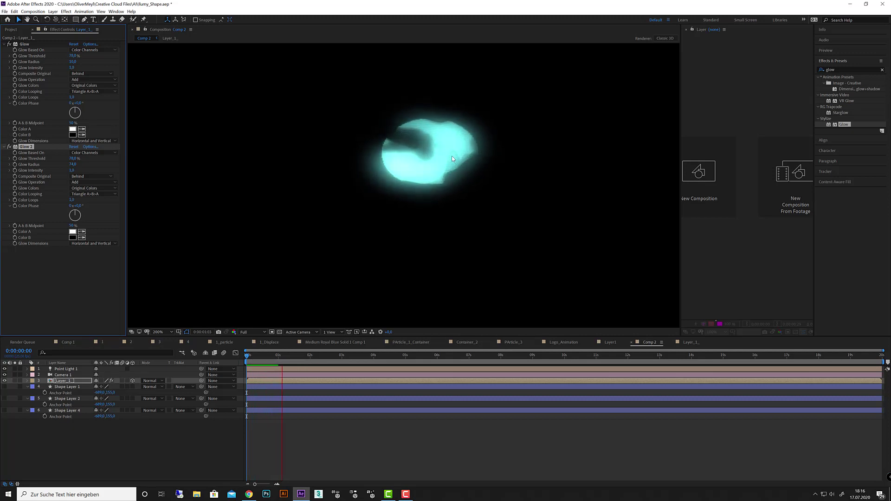
pyautogui.press('space')
pyautogui.moveTo(291, 358); pyautogui.dragTo(273, 362)
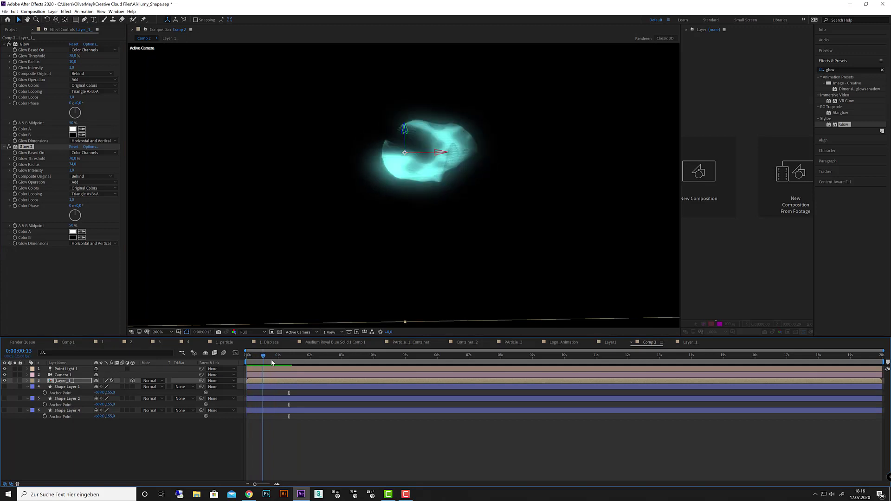
pyautogui.press('Home')
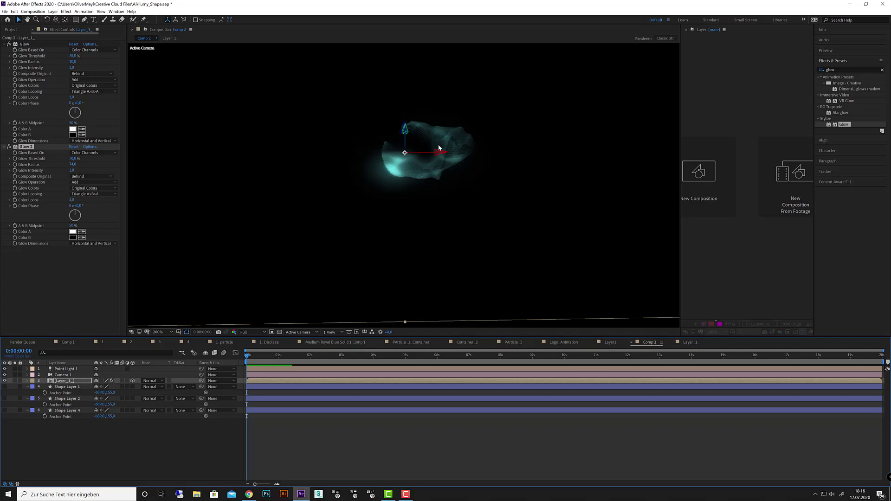
pyautogui.press('space')
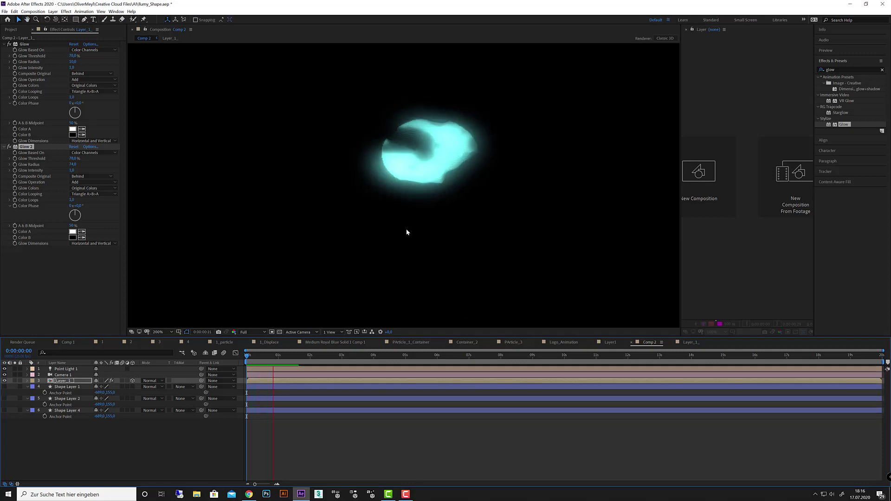
# Preview the opening of the finished logo animation in Comp 1 as a reference
pyautogui.click(75, 342)
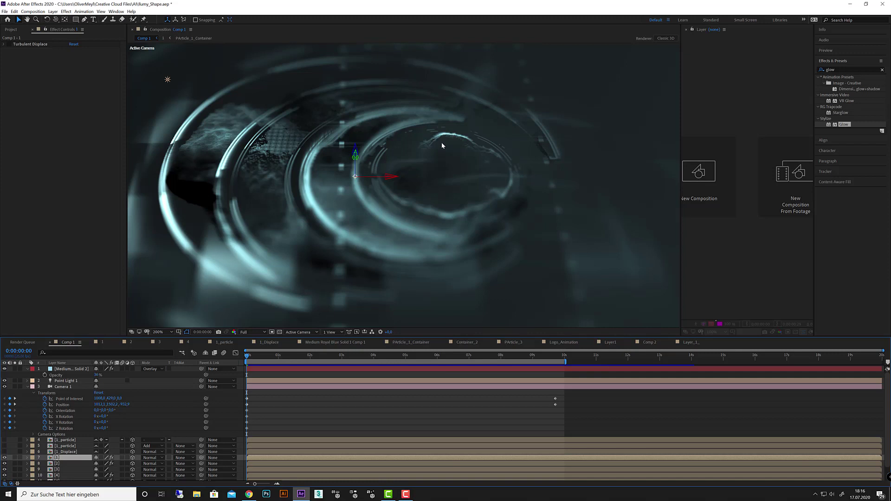
pyautogui.moveTo(247, 358)
pyautogui.mouseDown()
pyautogui.moveTo(297, 361)
pyautogui.moveTo(248, 357)
pyautogui.mouseUp()
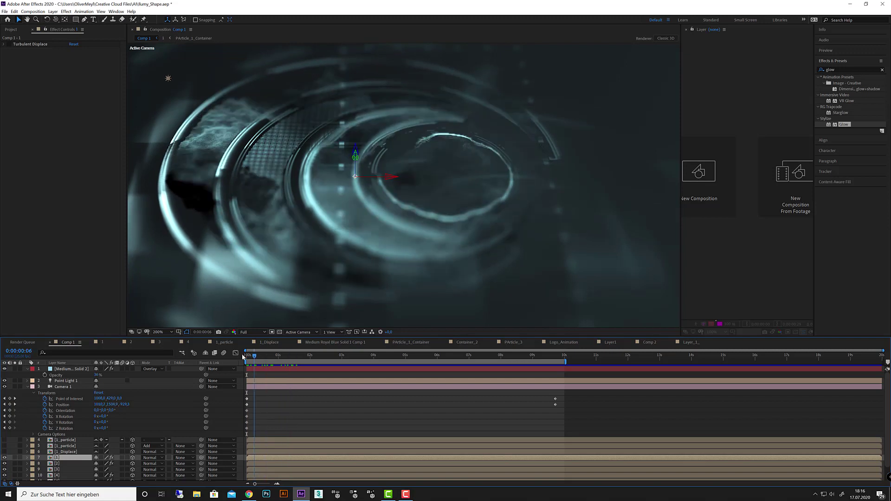
# In the Layer_1_ comp, rename Shape Layer 3 to Particle and Shape Layer 4 to Blend
pyautogui.click(690, 343)
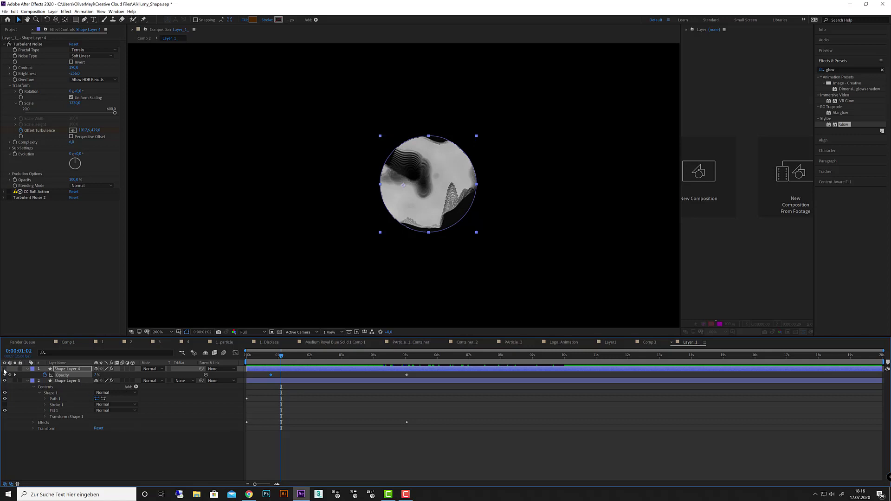
pyautogui.click(75, 381)
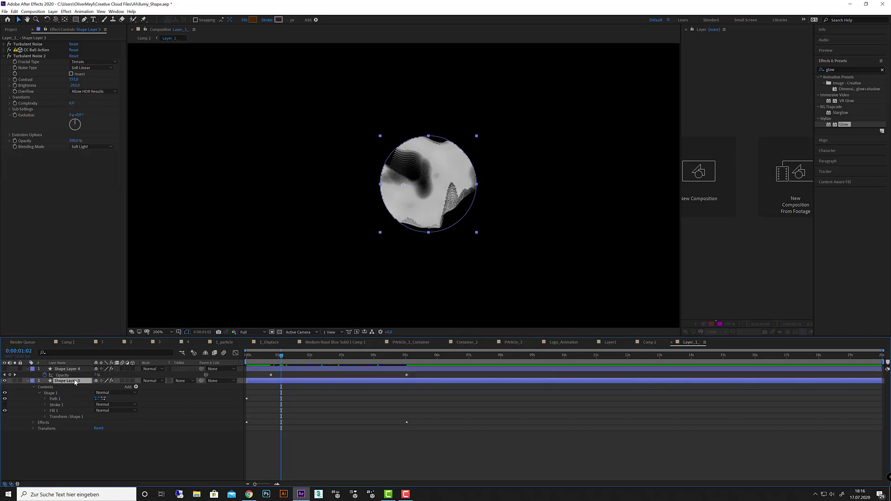
pyautogui.press('Return')
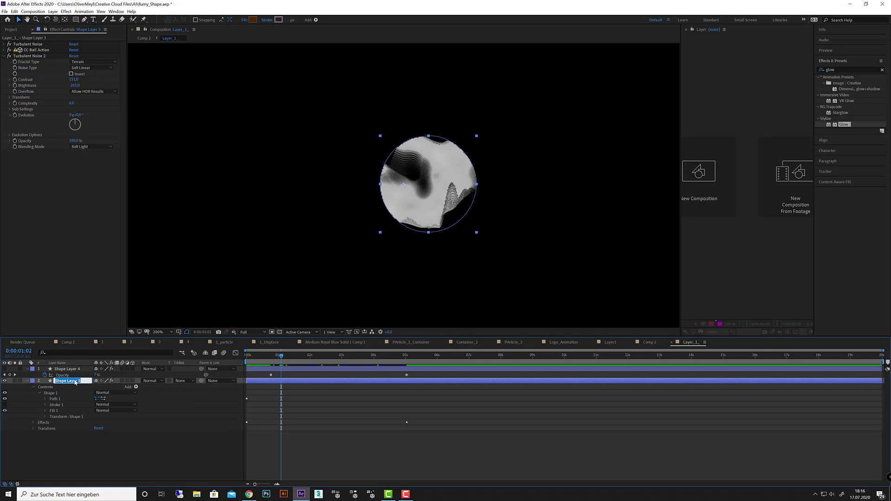
pyautogui.write('Particle')
pyautogui.click(55, 458)
pyautogui.click(70, 370)
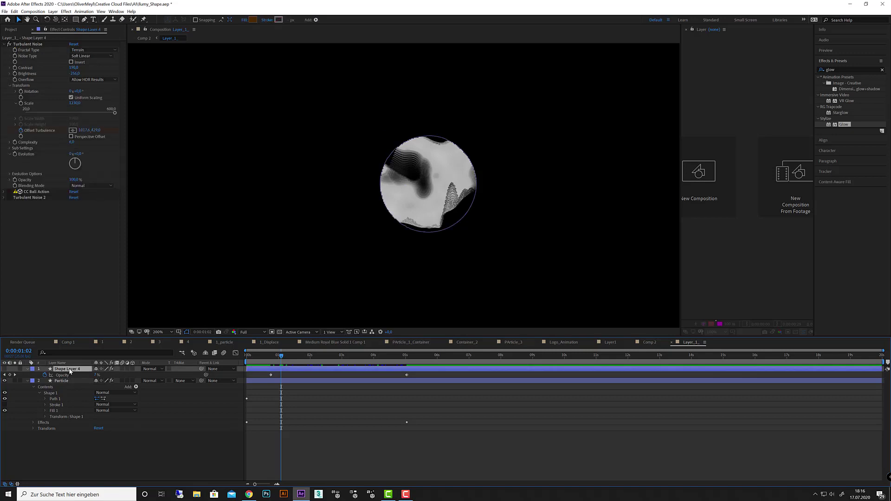
pyautogui.write('Blend')
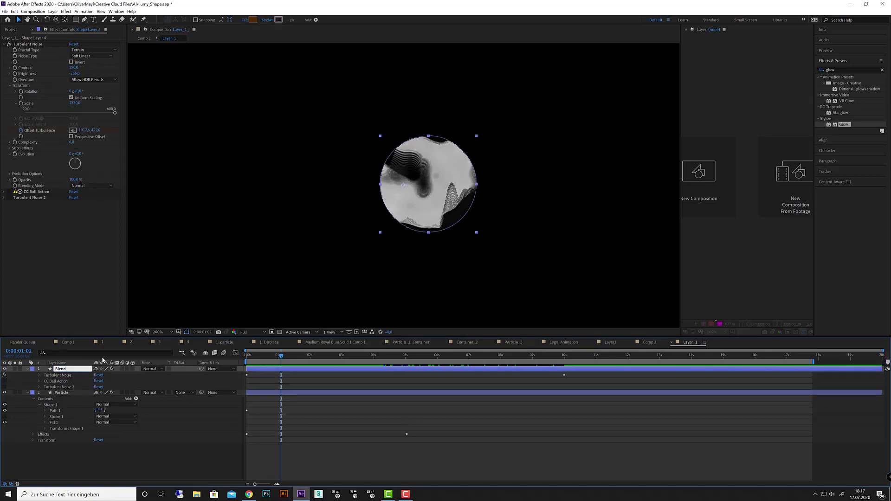
pyautogui.click(96, 472)
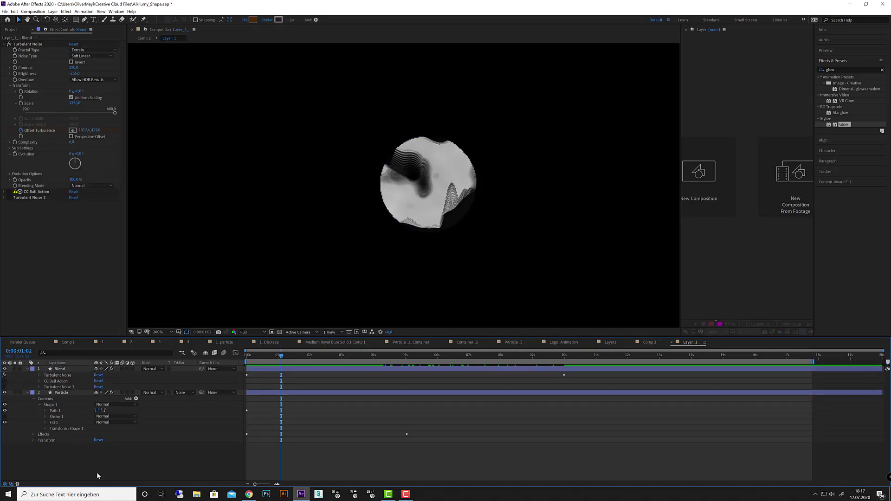
# Show the Blend layer temporarily and scrub through the timeline to compare it with the Particle layer's animation
pyautogui.click(5, 369)
pyautogui.moveTo(281, 357); pyautogui.dragTo(540, 357)
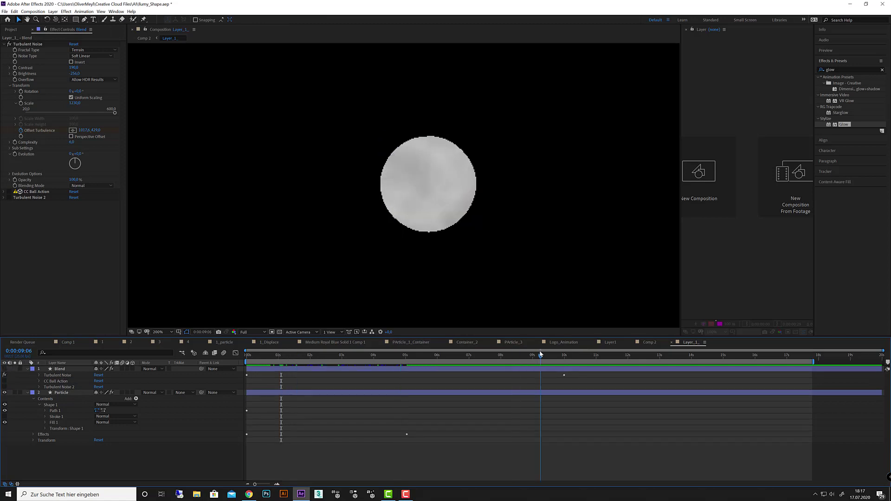
pyautogui.click(4, 368)
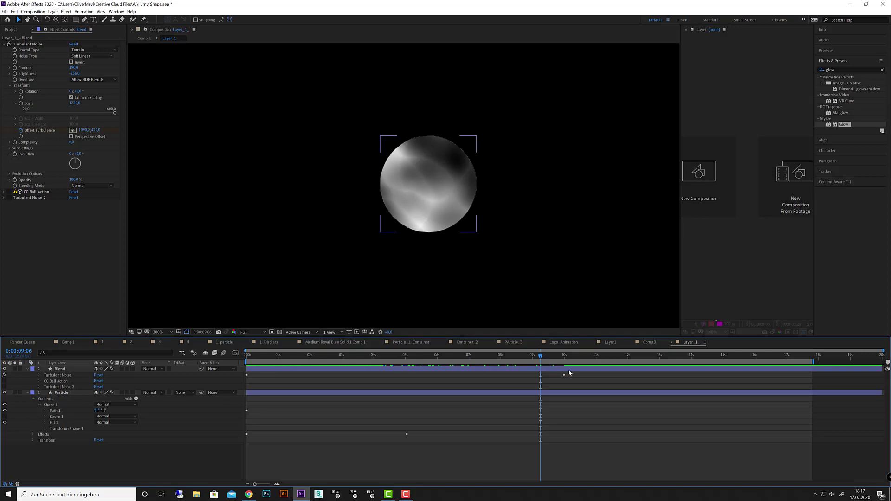
pyautogui.moveTo(540, 356); pyautogui.dragTo(316, 367)
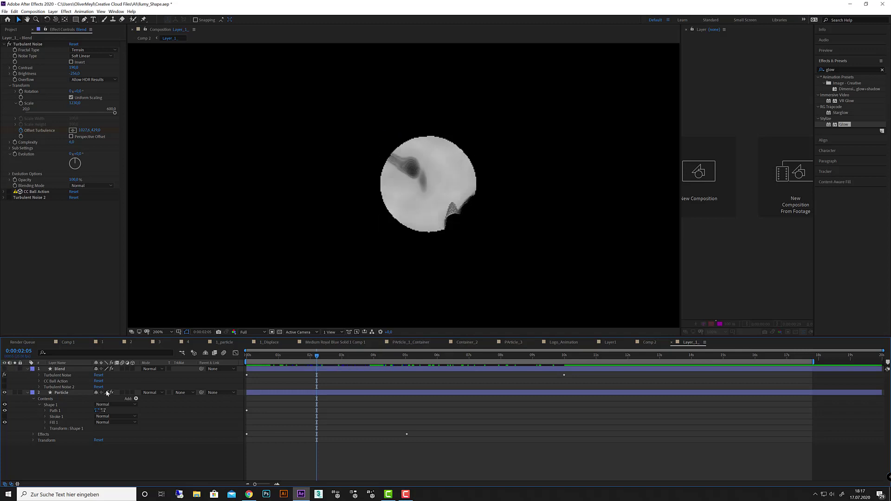
# Duplicate the Particle layer and rename the copy Particle Ring_1
pyautogui.click(60, 393)
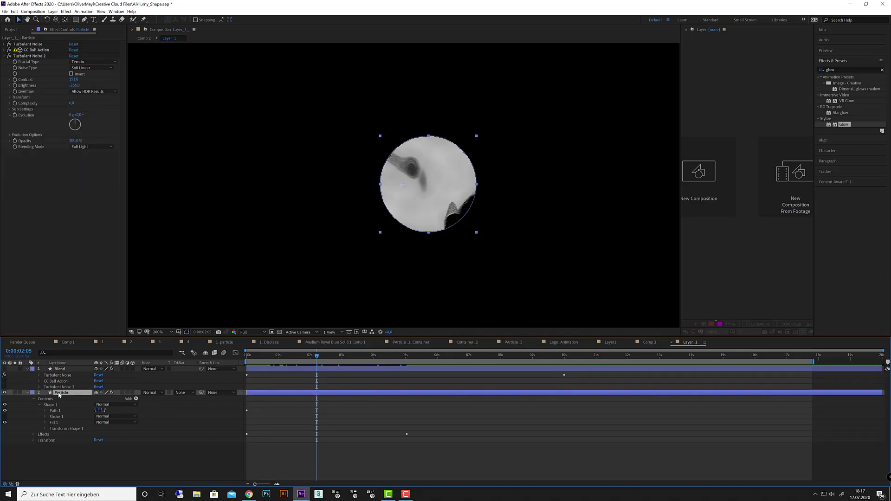
pyautogui.hotkey('ctrl', 'd')
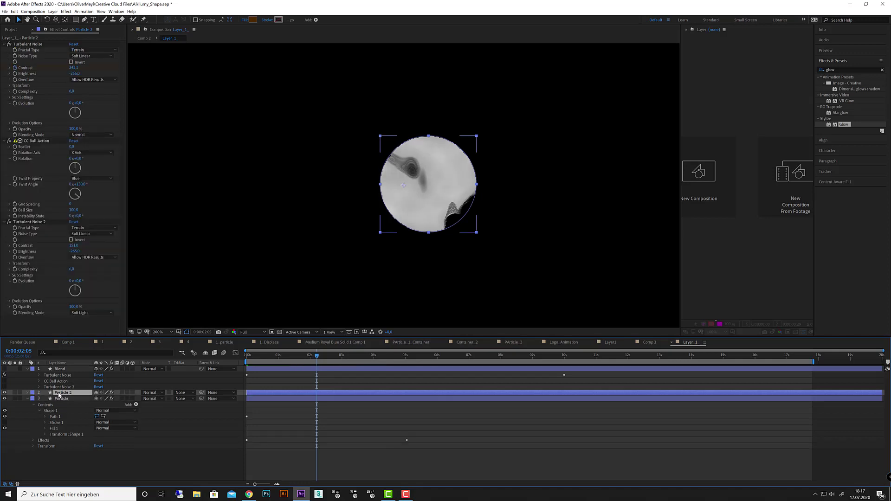
pyautogui.rightClick(59, 394)
pyautogui.click(78, 382)
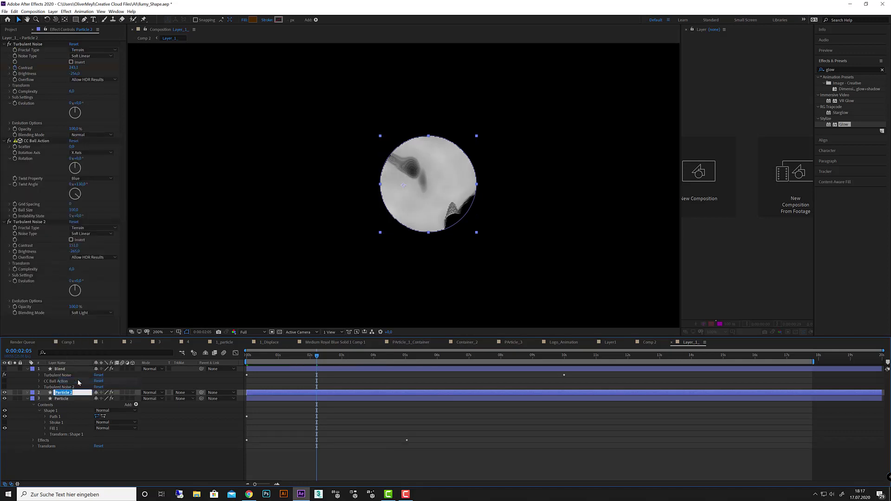
pyautogui.press('End')
pyautogui.press('Return')
pyautogui.click(88, 467)
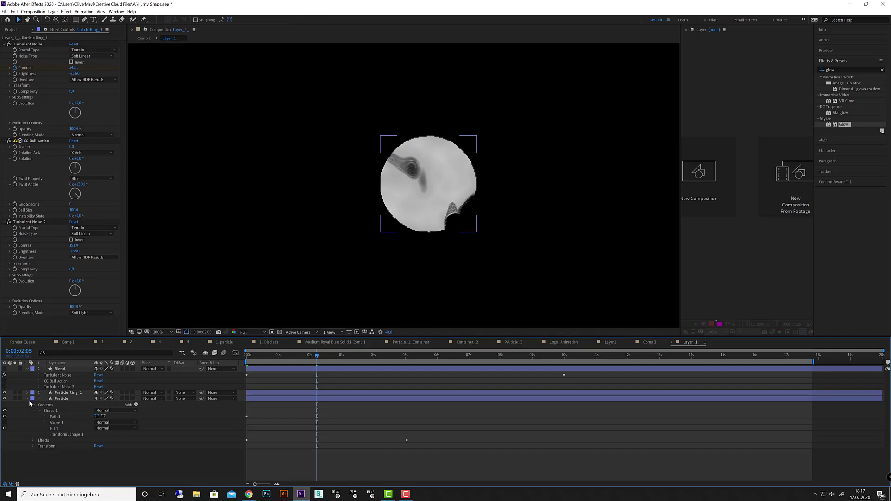
# Turn Particle Ring_1 into an outline by enabling Stroke 1 and disabling Fill 1, and hide the original Particle layer
pyautogui.click(29, 399)
pyautogui.click(30, 393)
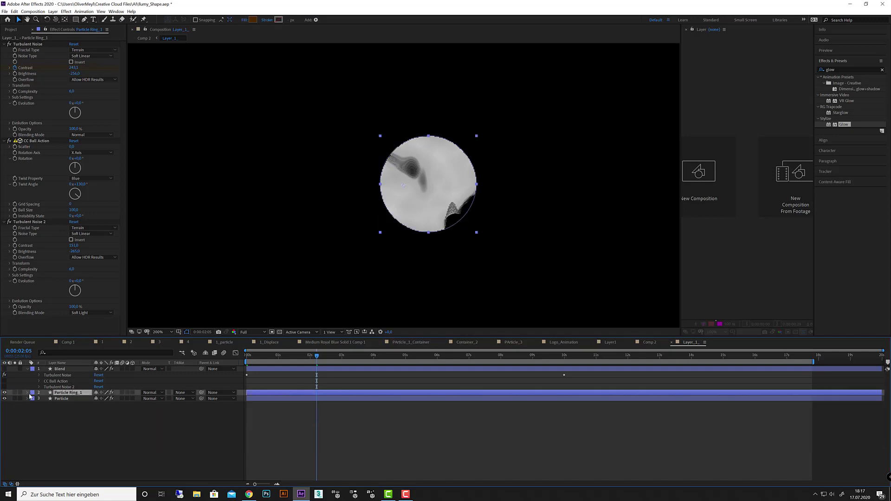
pyautogui.click(27, 393)
pyautogui.click(33, 399)
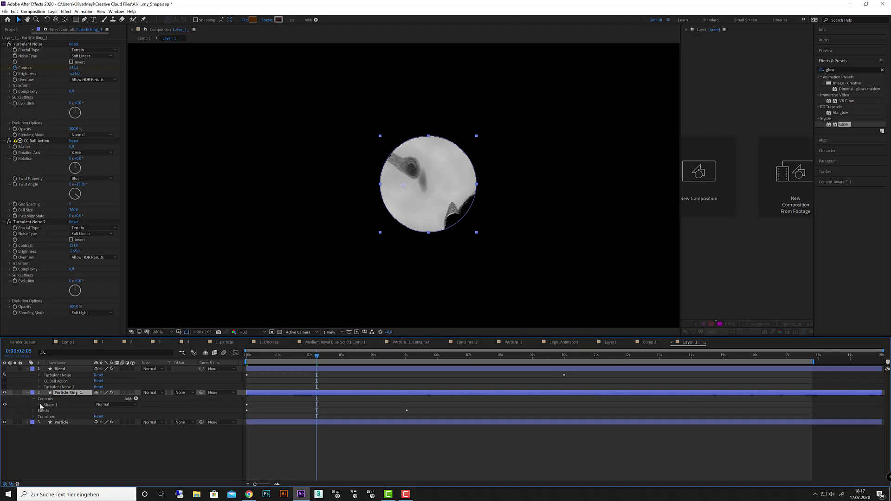
pyautogui.click(40, 405)
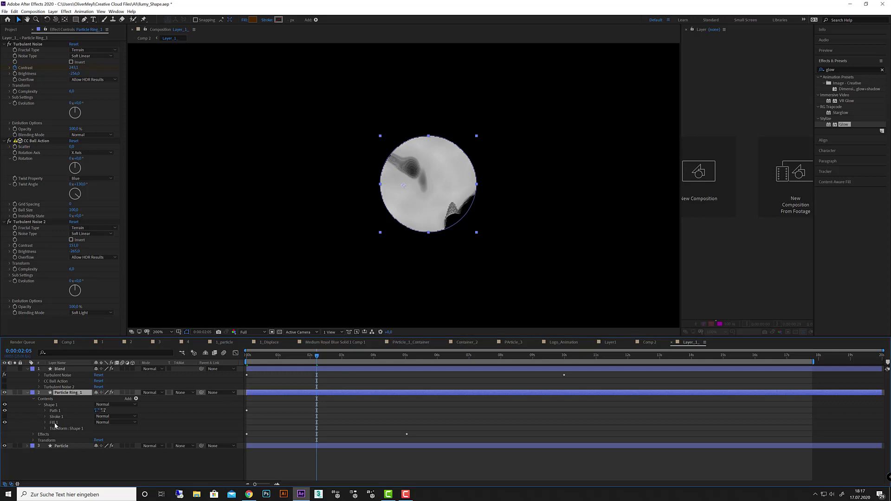
pyautogui.click(4, 417)
pyautogui.click(4, 423)
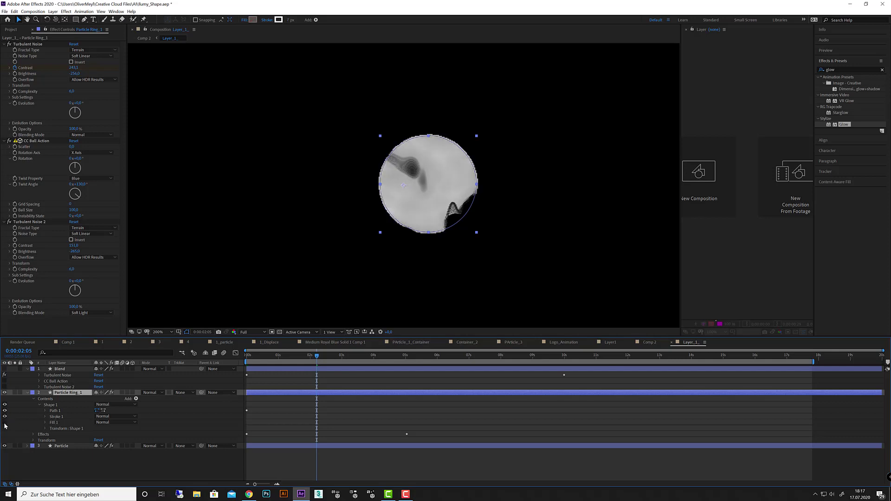
pyautogui.click(5, 446)
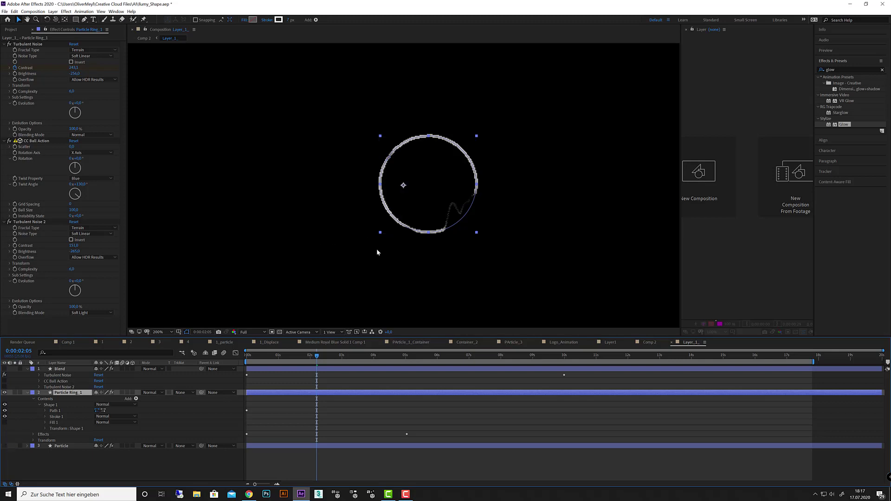
# Raise the ring's CC Ball Action ball size to 151 and preview the glowing ring in Comp 2
pyautogui.moveTo(317, 356); pyautogui.dragTo(246, 356)
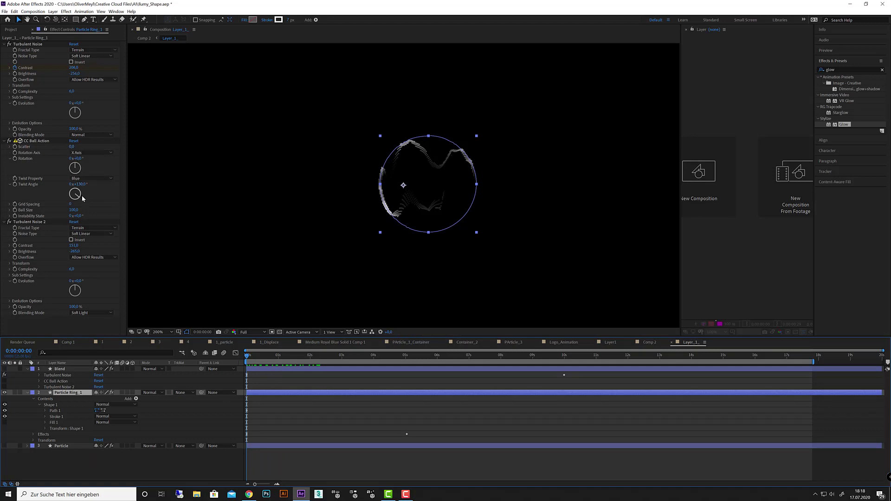
pyautogui.moveTo(79, 211); pyautogui.dragTo(92, 209)
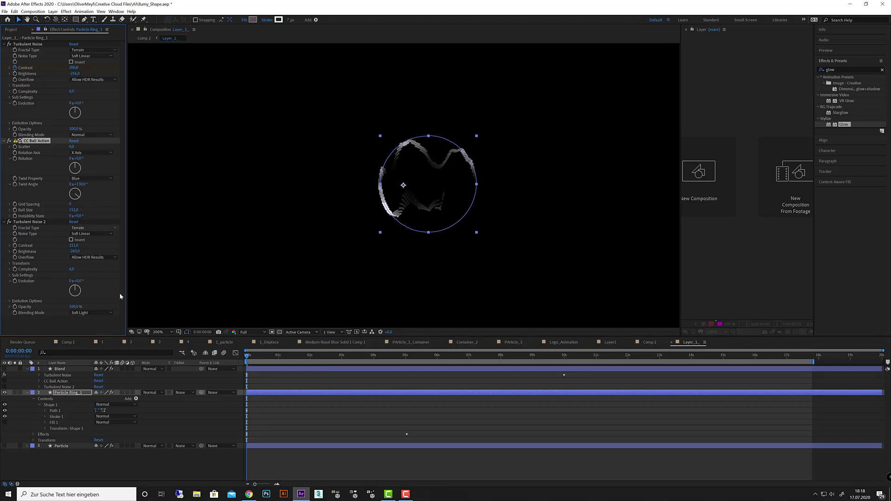
pyautogui.click(656, 344)
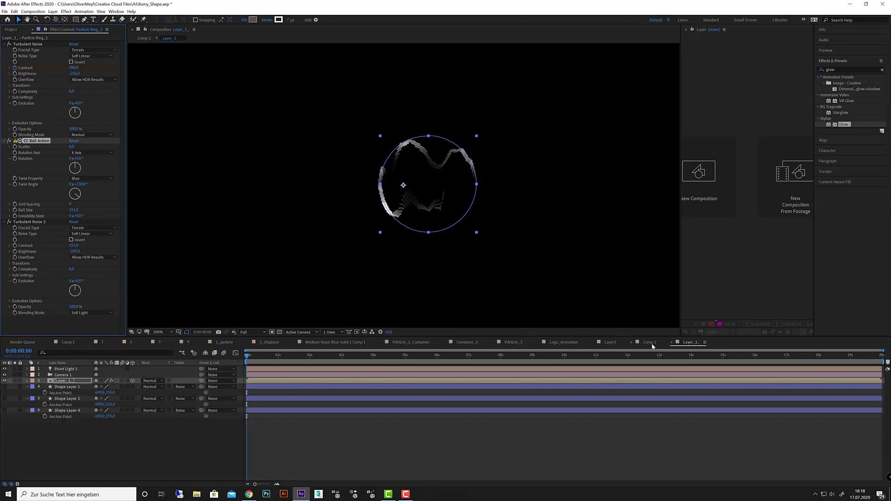
pyautogui.press('space')
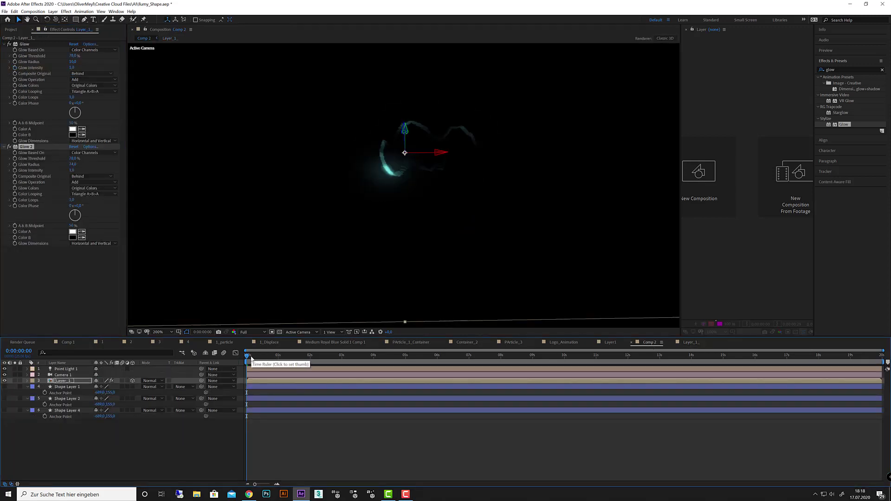
pyautogui.moveTo(312, 356); pyautogui.dragTo(272, 362)
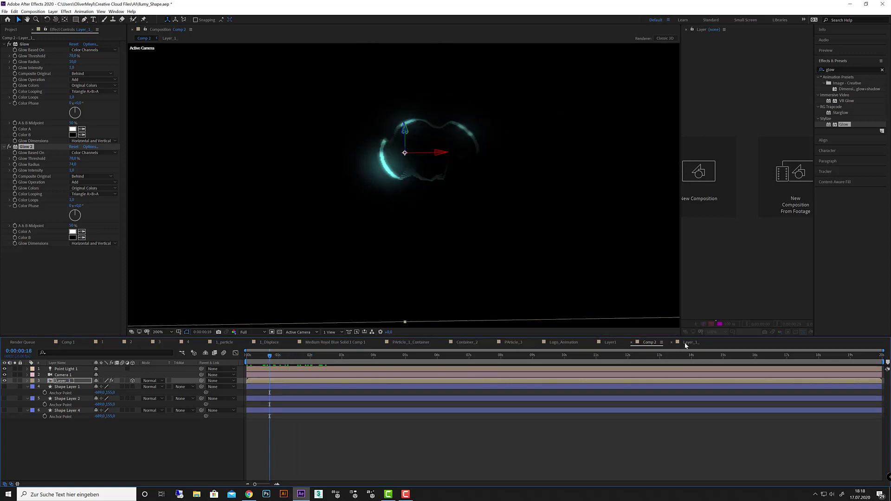
# In the Layer_1_ comp, set the stroke width of Particle Ring_1 to 3
pyautogui.click(686, 343)
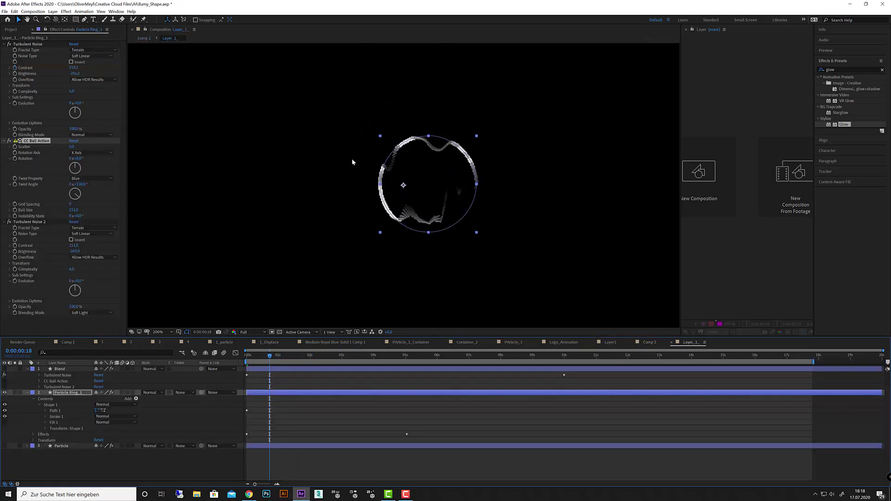
pyautogui.click(46, 416)
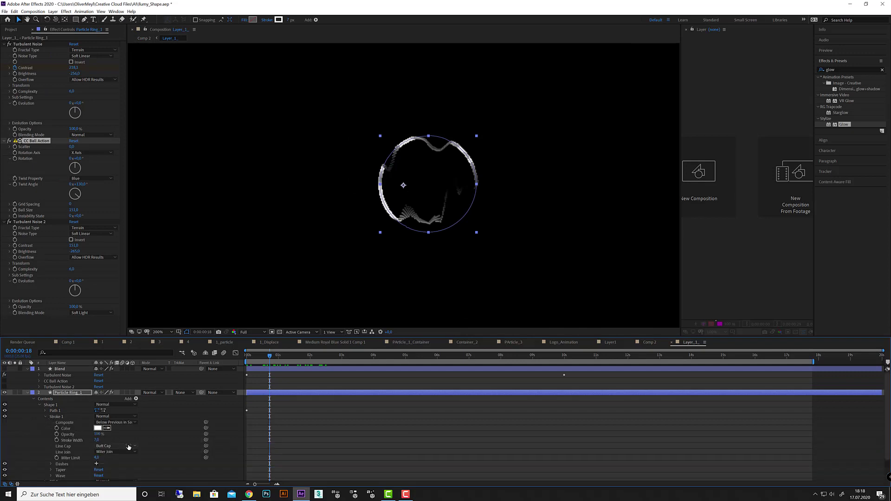
pyautogui.click(96, 440)
pyautogui.write('3')
pyautogui.press('Return')
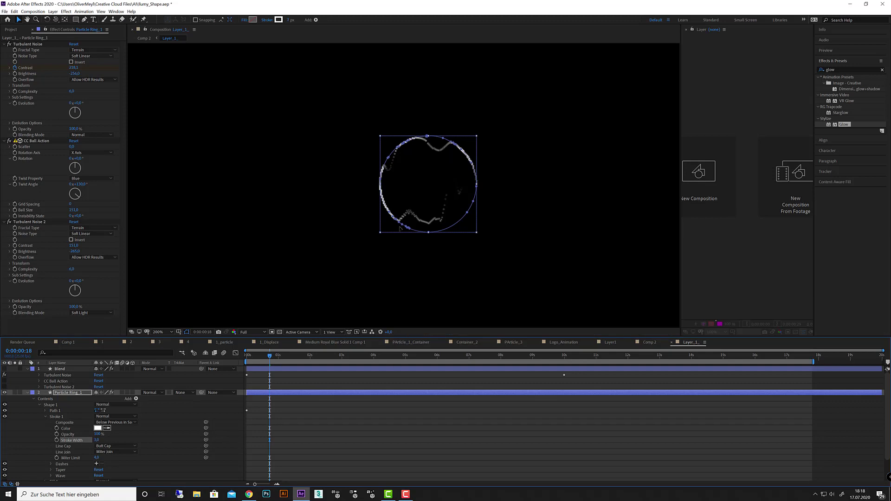
# Apply CC Vector Blur to Particle Ring_1, adjust its amount to a low value, and preview the ring's animation
pyautogui.press('.')
pyautogui.press('.')
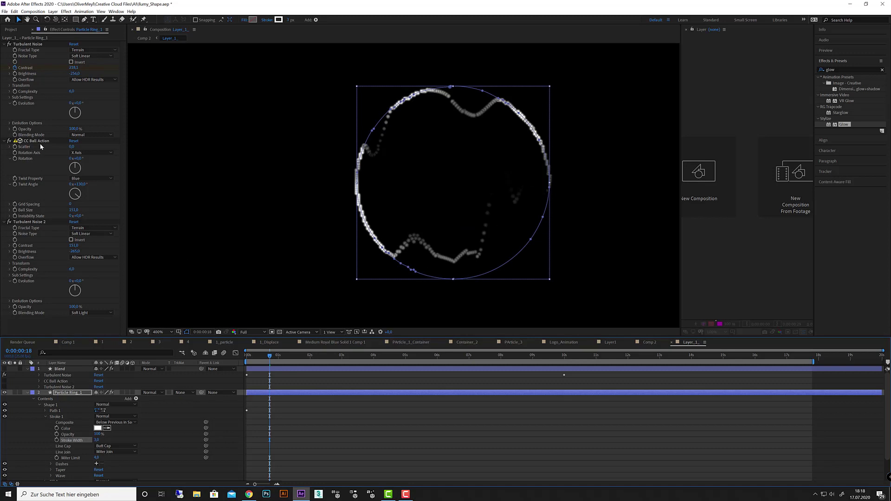
pyautogui.click(4, 222)
pyautogui.click(6, 141)
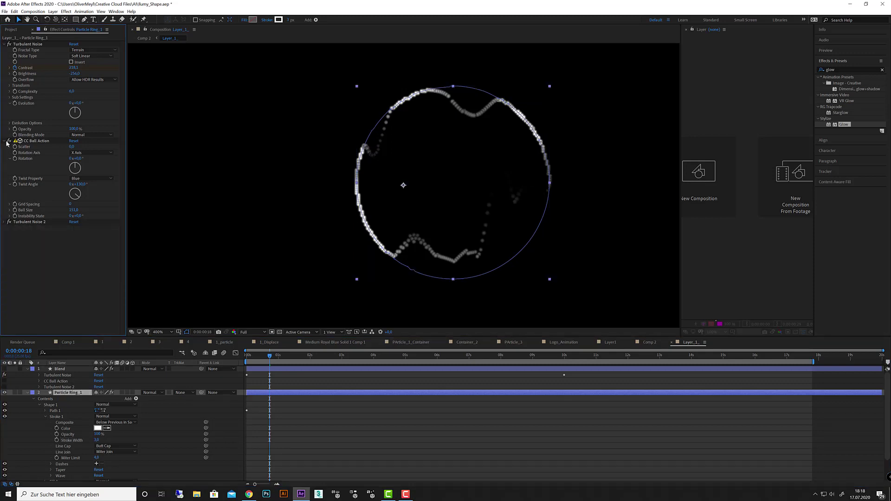
pyautogui.click(4, 141)
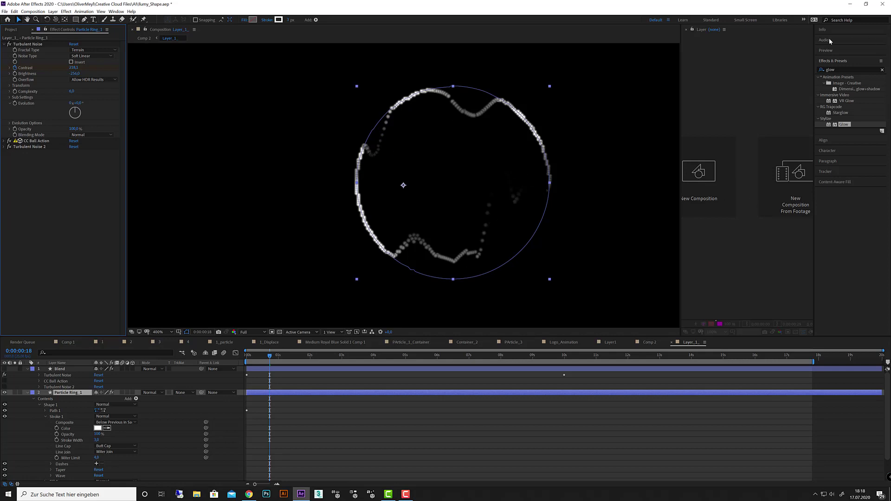
pyautogui.click(856, 70)
pyautogui.write('cc')
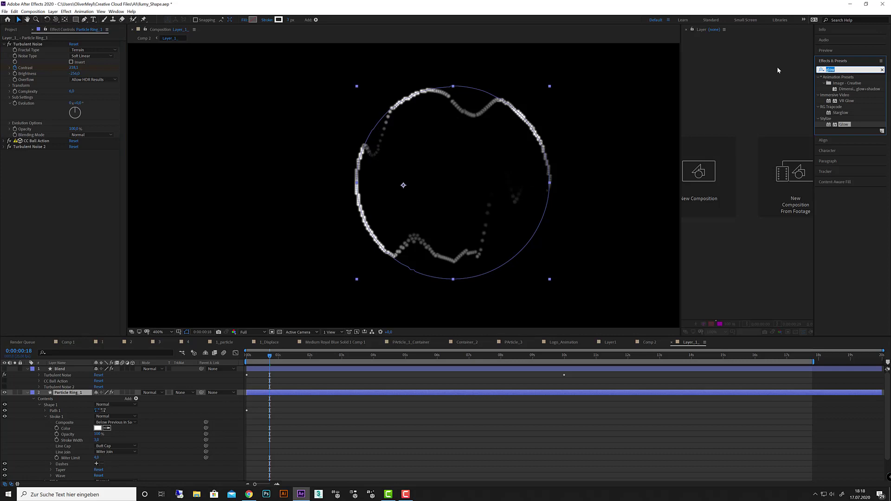
pyautogui.write('ct')
pyautogui.doubleClick(837, 84)
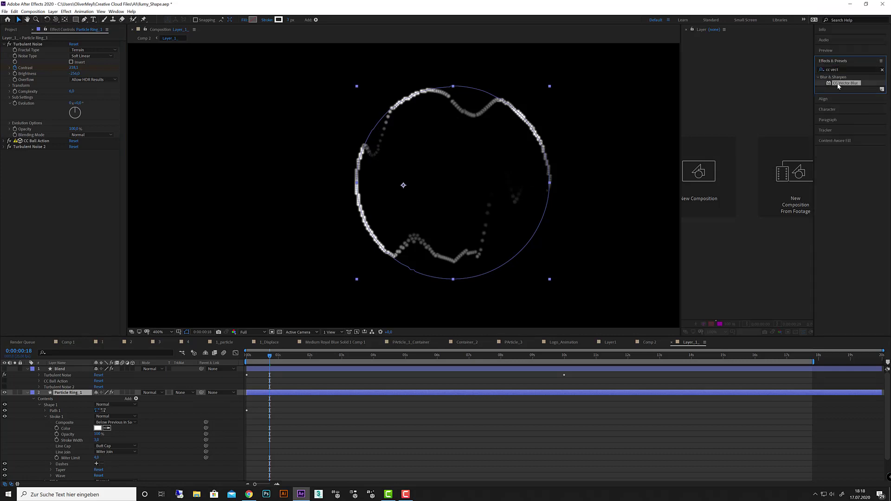
pyautogui.moveTo(73, 165); pyautogui.dragTo(75, 165)
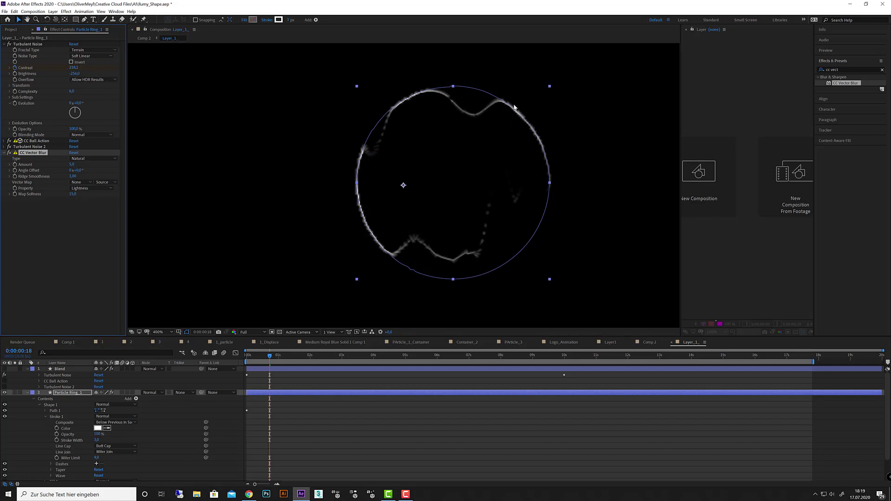
pyautogui.press('space')
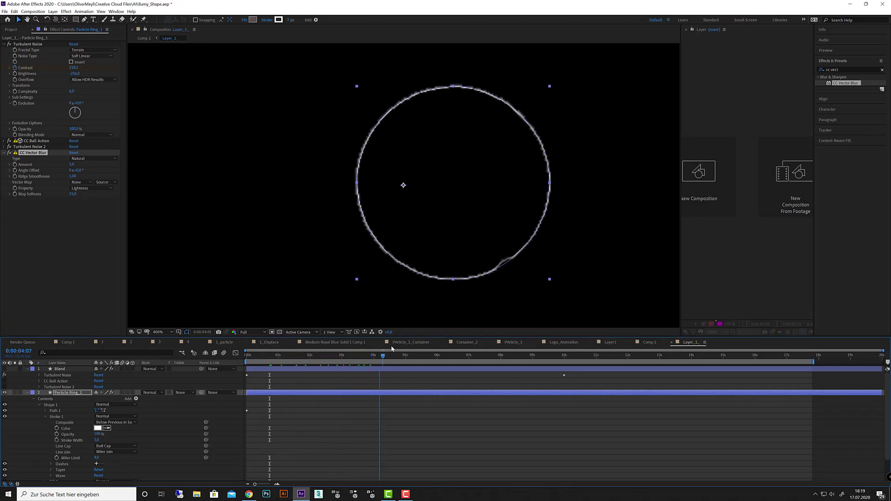
# At 0:00:02:03, raise the Transform Scale of Particle Ring_1's first Turbulent Noise effect to about 633
pyautogui.click(346, 356)
pyautogui.click(314, 357)
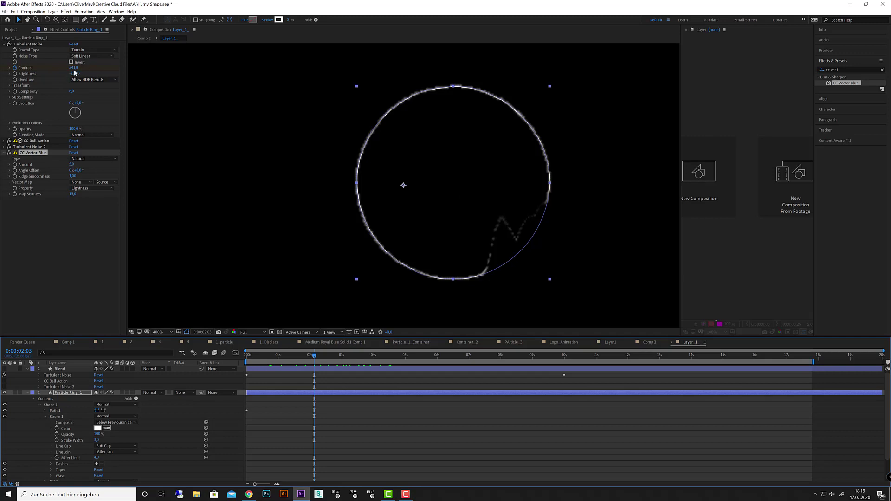
pyautogui.click(9, 85)
pyautogui.moveTo(76, 103); pyautogui.dragTo(31, 104)
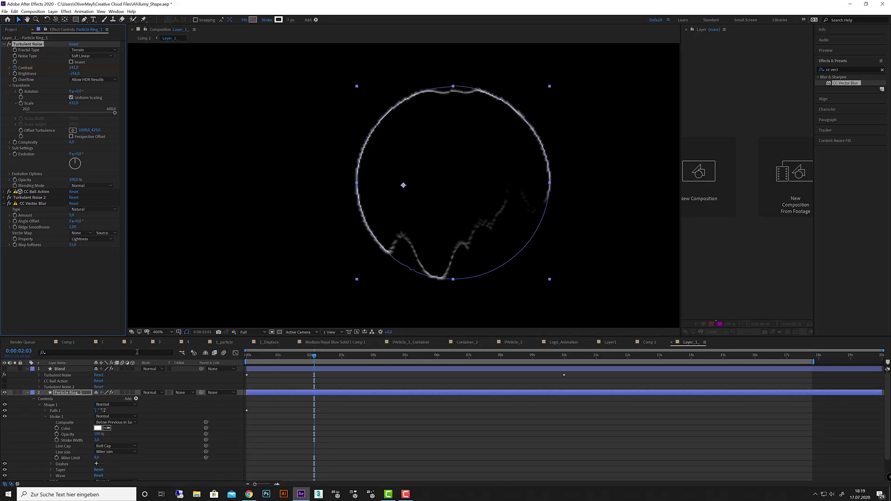
# Preview the glowing ring animation in Comp 2 from its start, ending at 0:00:01:15
pyautogui.click(648, 342)
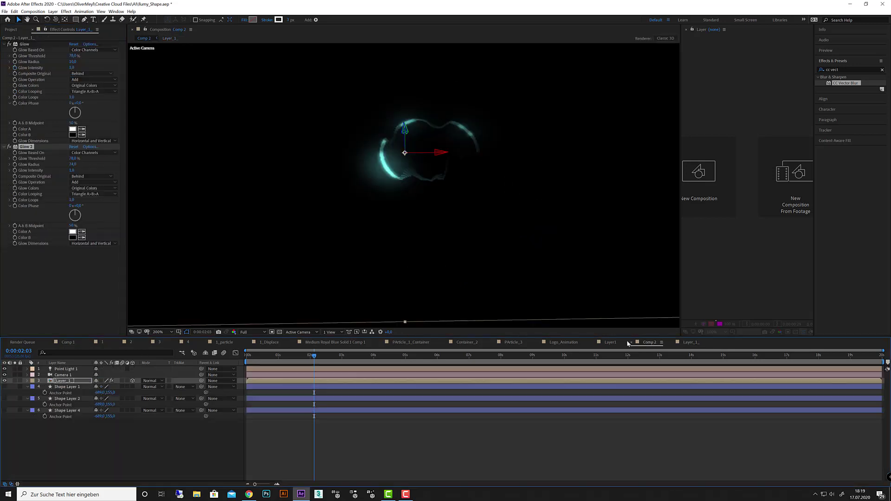
pyautogui.moveTo(315, 360); pyautogui.dragTo(247, 360)
pyautogui.press('space')
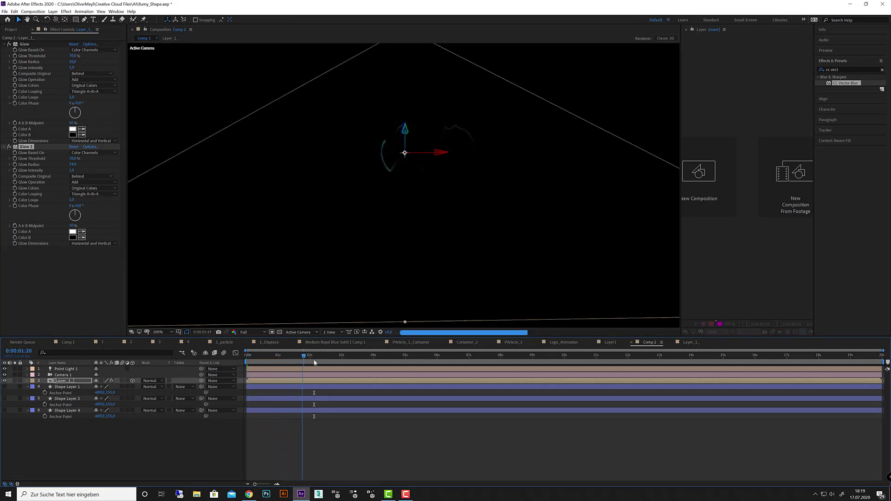
pyautogui.press('space')
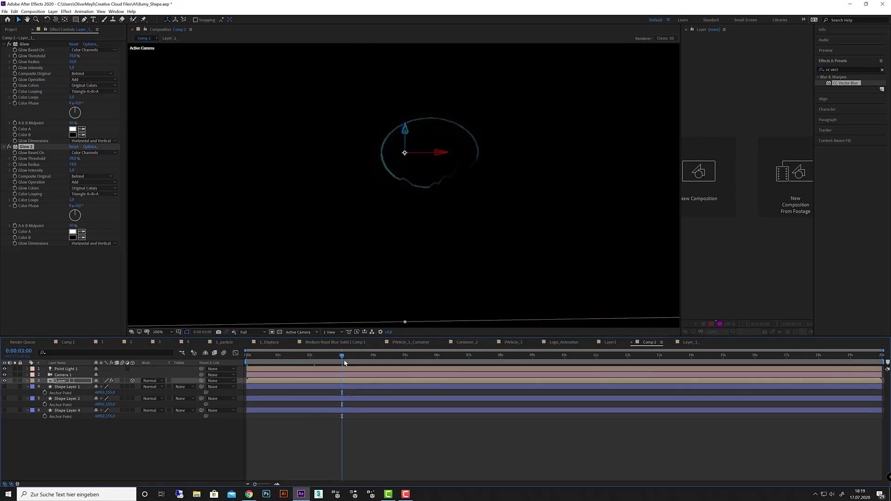
pyautogui.click(297, 359)
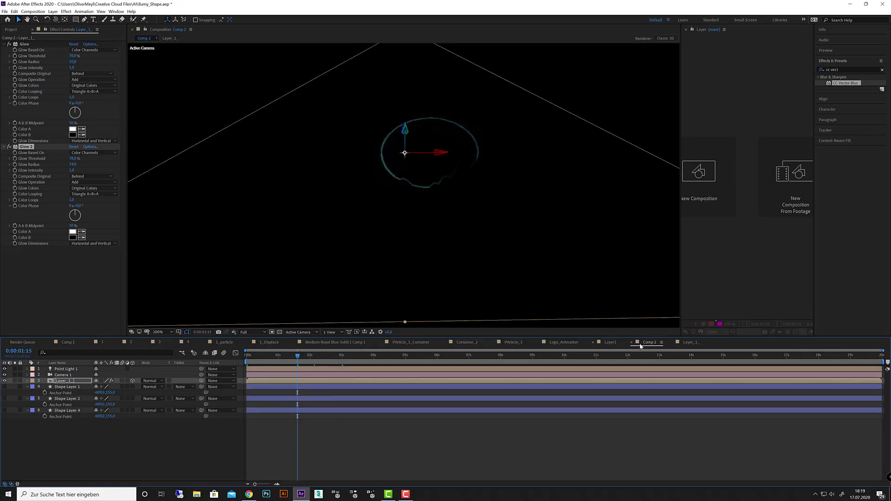
# In the Layer_1_ composition, duplicate Particle Ring_1 and set the copy's CC Ball Action Twist Angle to 115°
pyautogui.click(688, 344)
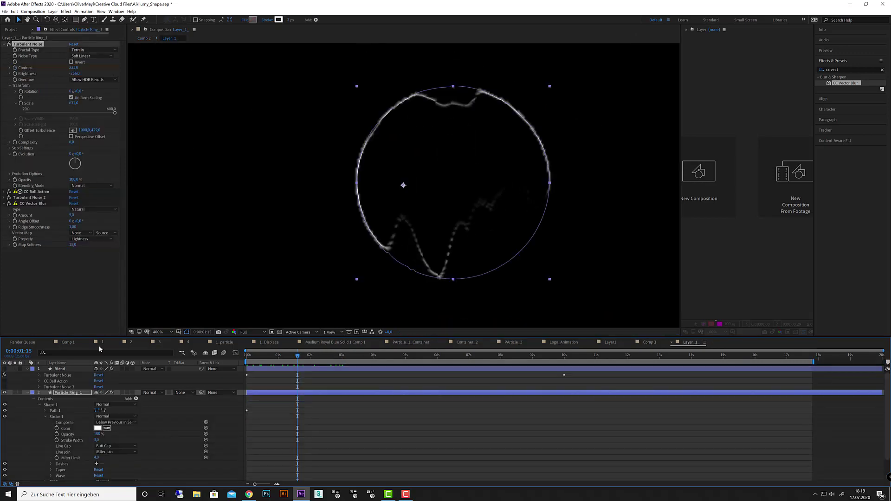
pyautogui.click(74, 396)
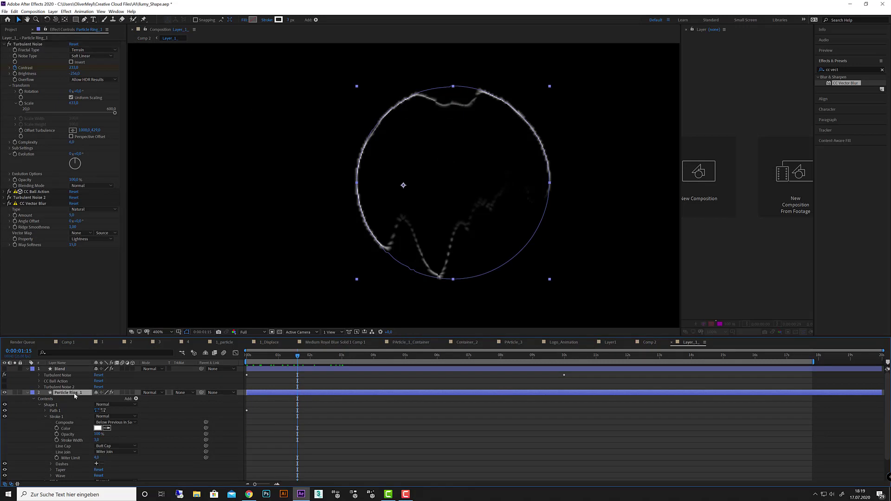
pyautogui.hotkey('ctrl', 'd')
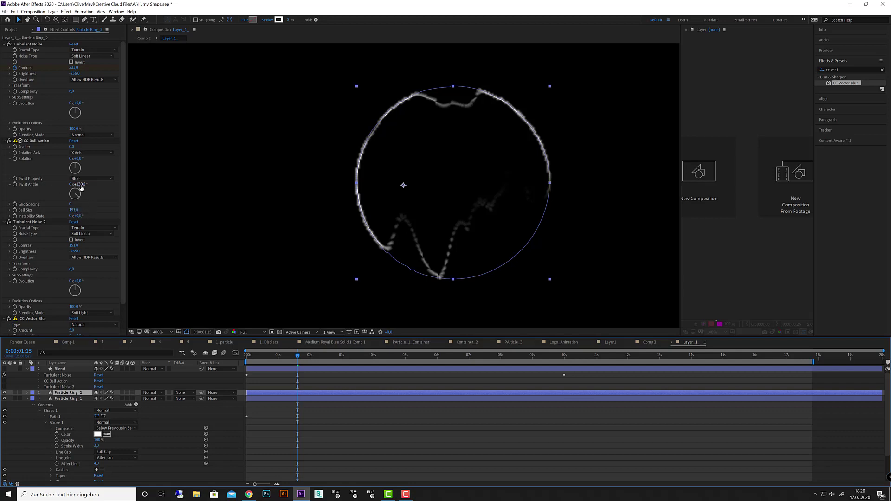
pyautogui.moveTo(77, 184)
pyautogui.mouseDown()
pyautogui.moveTo(69, 185)
pyautogui.moveTo(76, 184)
pyautogui.mouseUp()
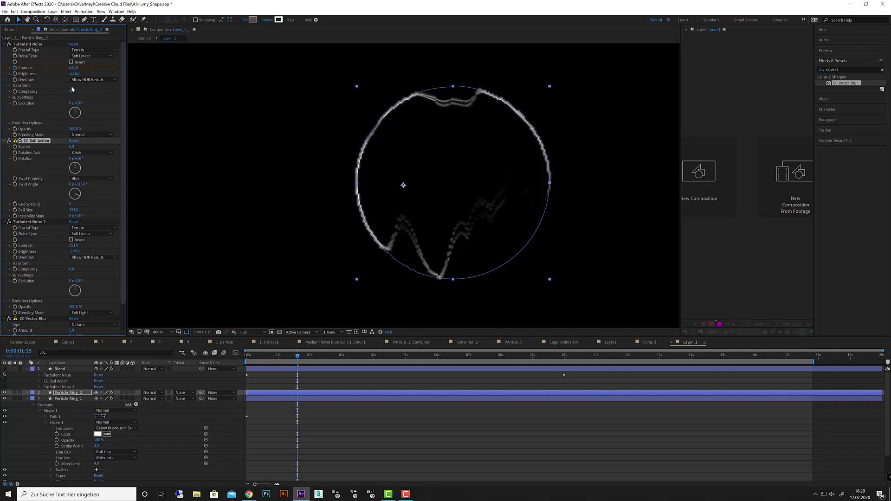
# Raise the Transform Scale of Particle Ring_2's first Turbulent Noise effect to about 652
pyautogui.click(10, 87)
pyautogui.moveTo(73, 103); pyautogui.dragTo(81, 104)
pyautogui.click(15, 103)
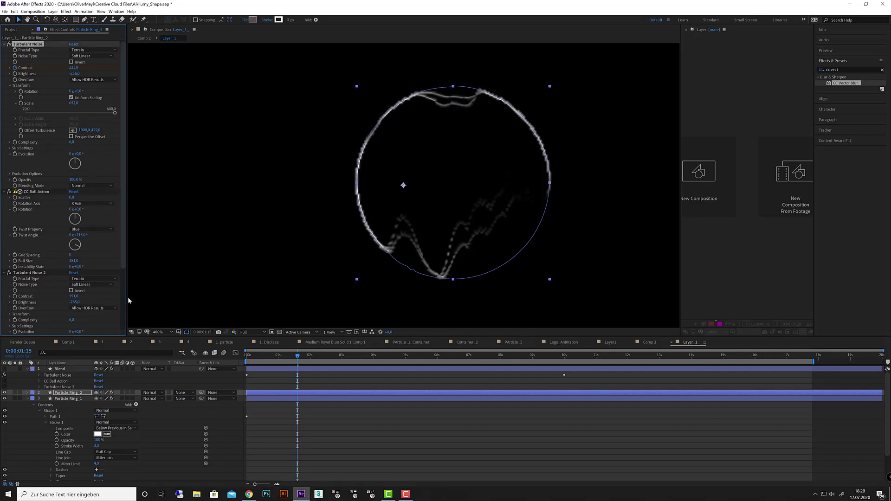
# Duplicate Particle Ring_2 and set the new copy's CC Ball Action Twist Angle to about 101°
pyautogui.click(75, 392)
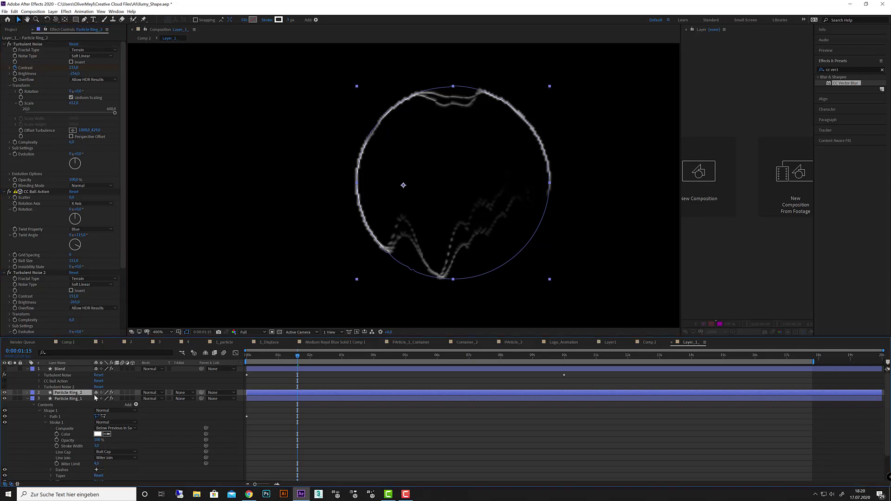
pyautogui.hotkey('ctrl', 'd')
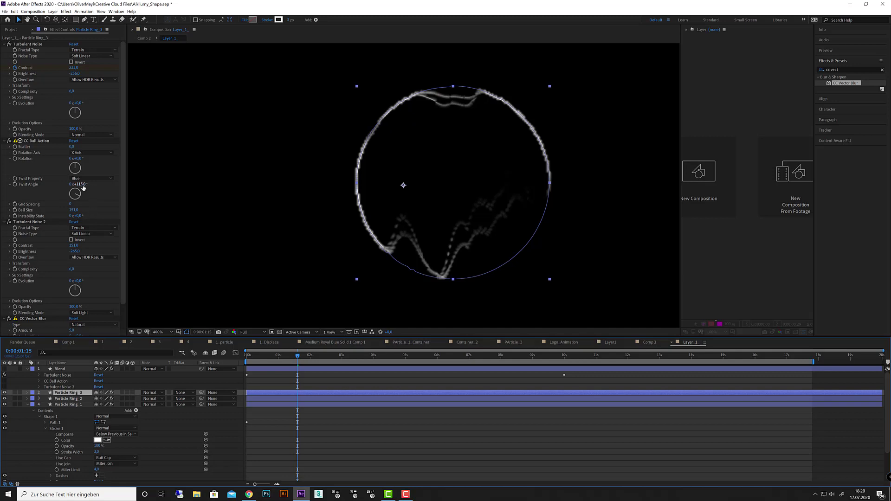
pyautogui.moveTo(83, 187); pyautogui.dragTo(77, 185)
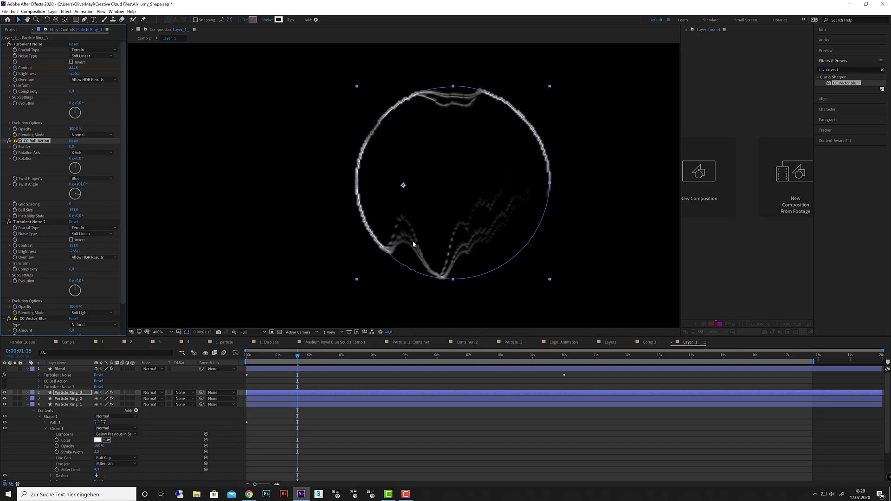
# Collapse Particle Ring_1's properties, make the Particle layer visible and scrub back through the combined animation
pyautogui.click(28, 404)
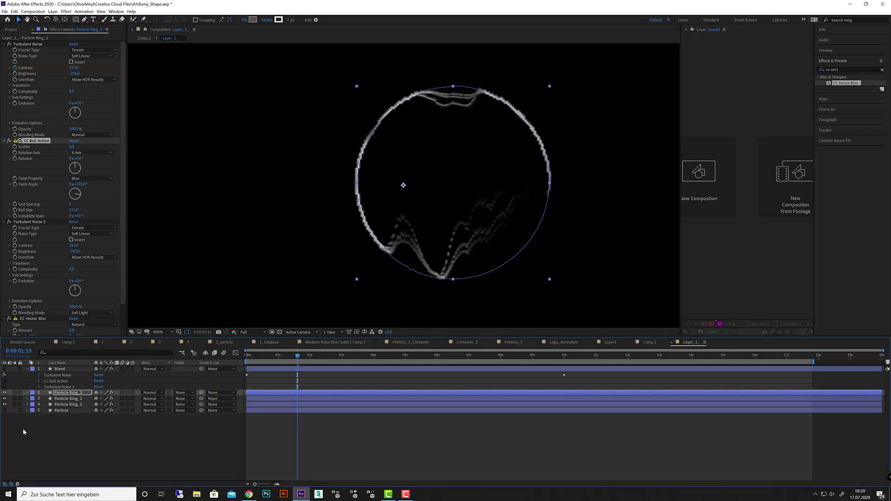
pyautogui.click(5, 410)
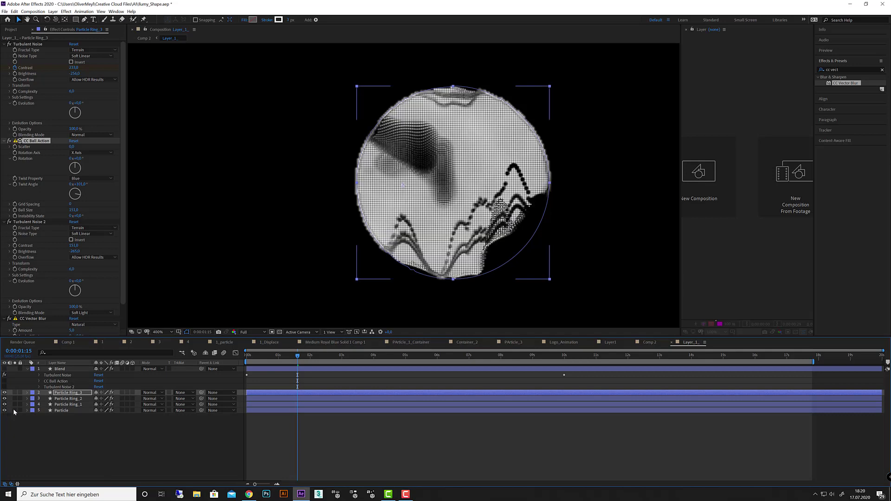
pyautogui.moveTo(301, 361); pyautogui.dragTo(247, 364)
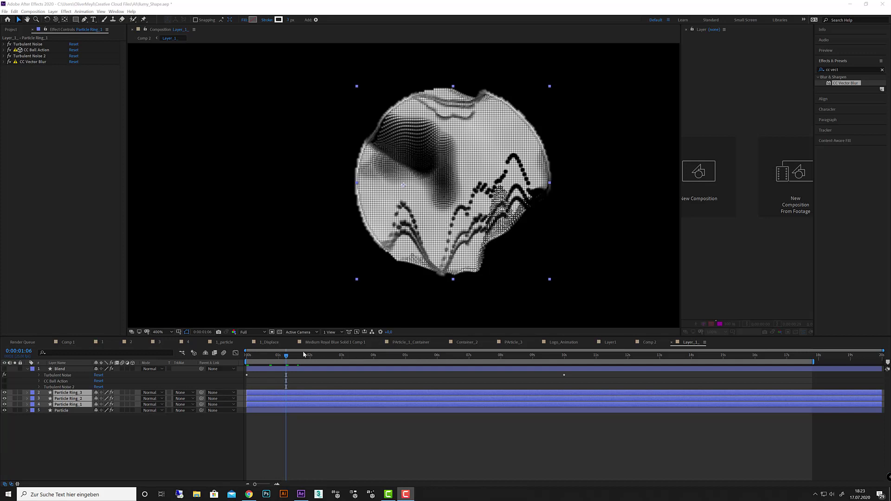
# Set the blending mode of the three Particle Ring layers to Add, viewing the frame at 0:00:01:08
pyautogui.moveTo(292, 359)
pyautogui.mouseDown()
pyautogui.moveTo(318, 359)
pyautogui.moveTo(291, 361)
pyautogui.mouseUp()
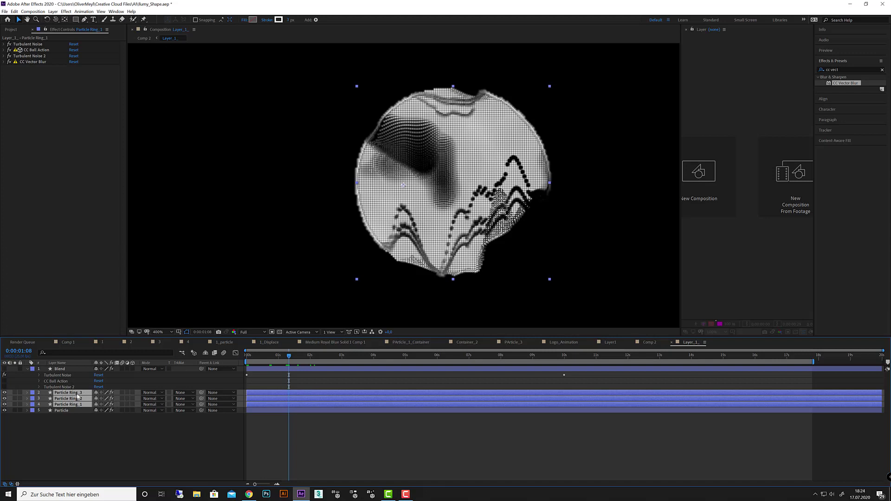
pyautogui.click(159, 393)
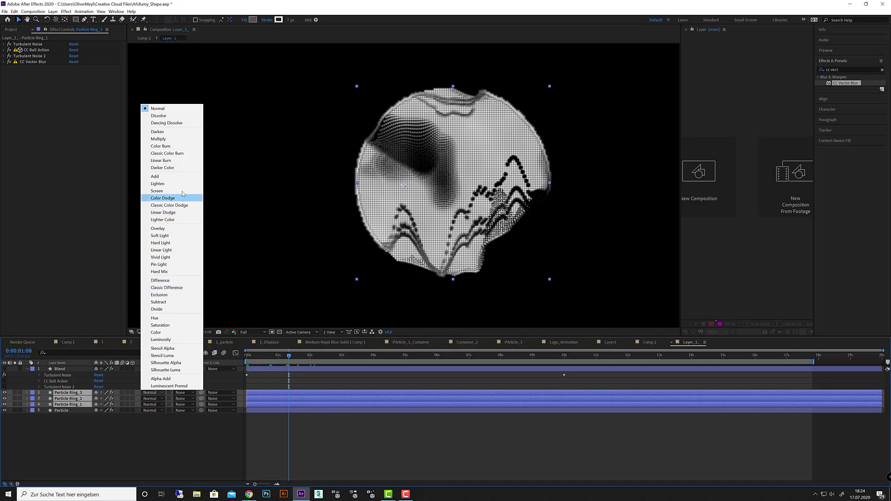
pyautogui.click(181, 176)
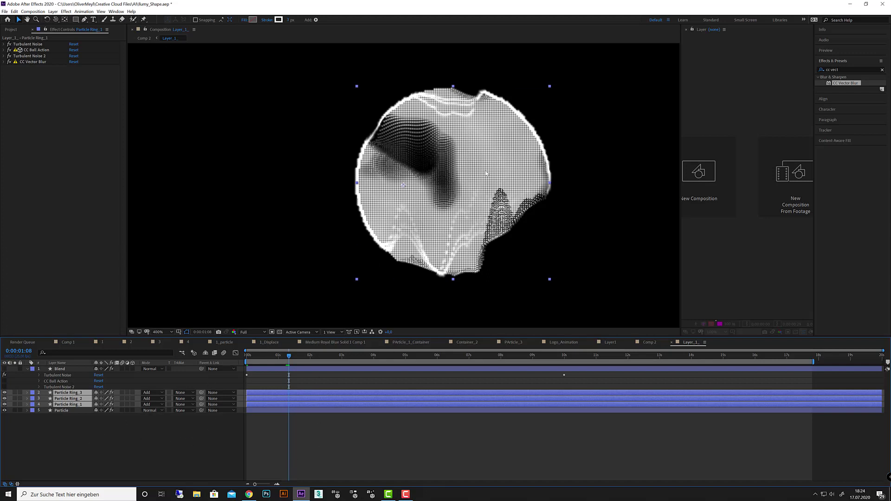
# Set the Particle layer's Turbulent Noise 2 blending mode to Darken and lower its opacity to about 63%
pyautogui.click(62, 411)
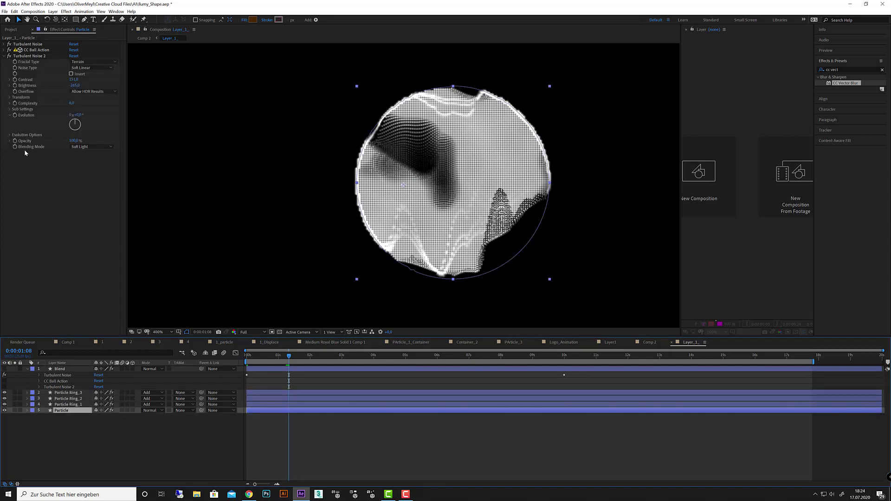
pyautogui.click(93, 146)
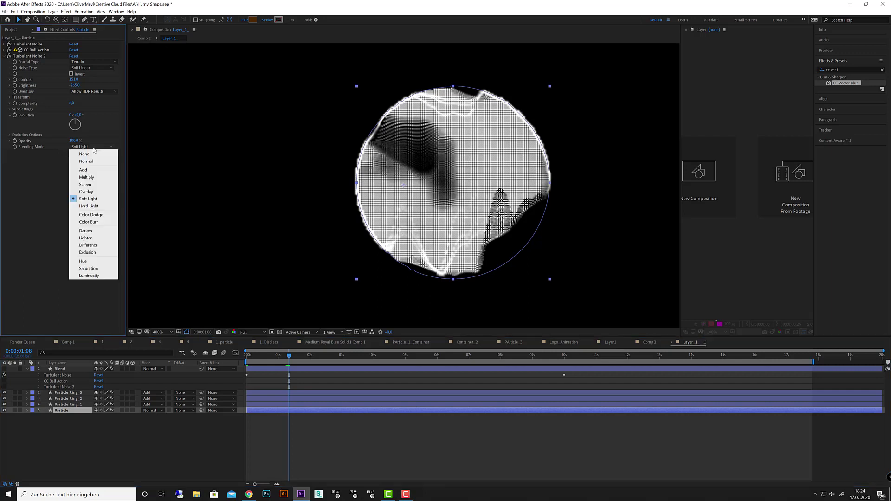
pyautogui.click(97, 231)
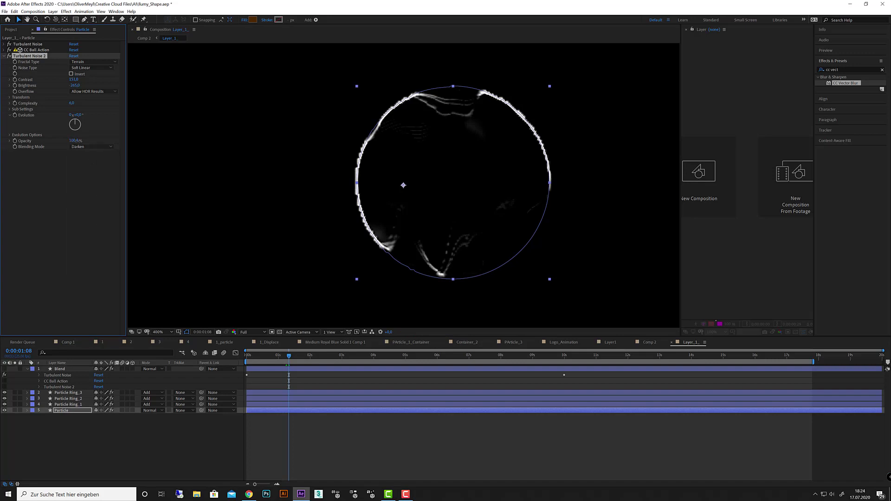
pyautogui.moveTo(90, 141); pyautogui.dragTo(79, 142)
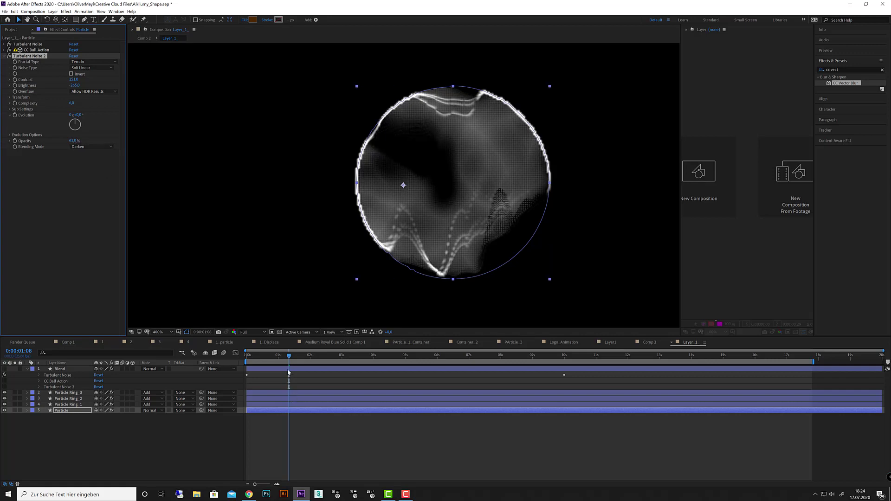
# Return to the first frame and preview the glowing rings and particles in Comp 2
pyautogui.moveTo(288, 355)
pyautogui.mouseDown()
pyautogui.moveTo(245, 360)
pyautogui.moveTo(282, 359)
pyautogui.mouseUp()
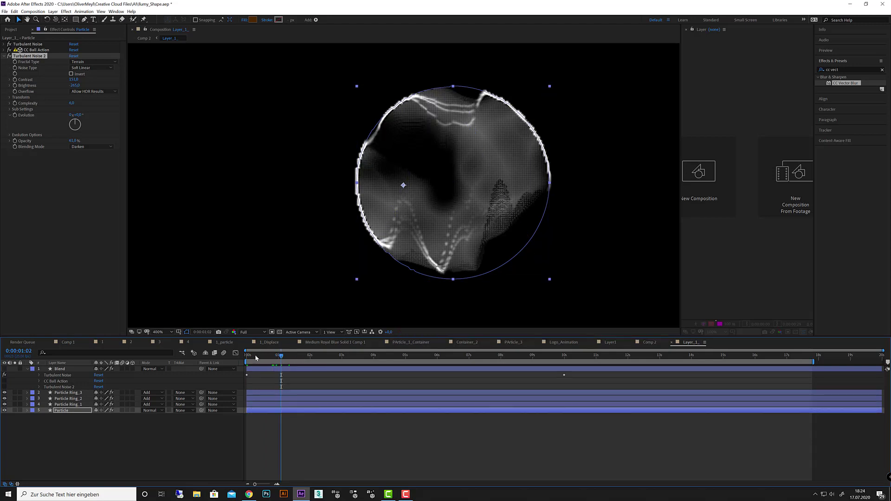
pyautogui.press('Home')
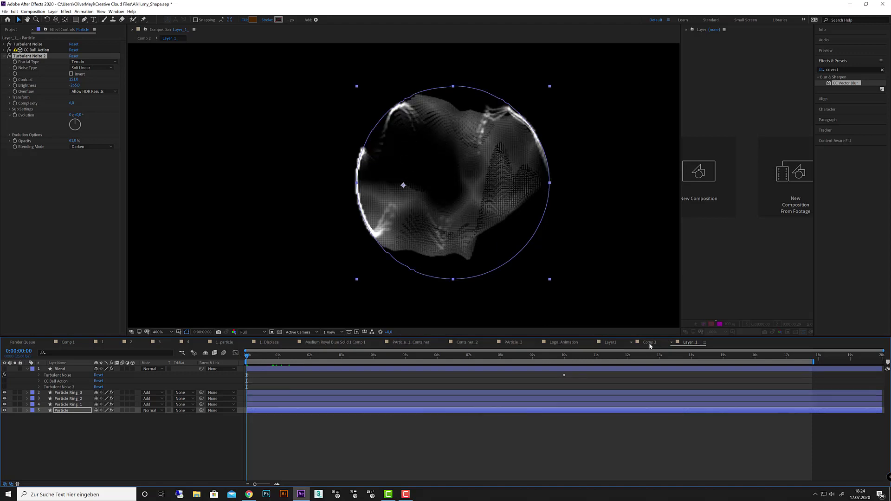
pyautogui.click(650, 346)
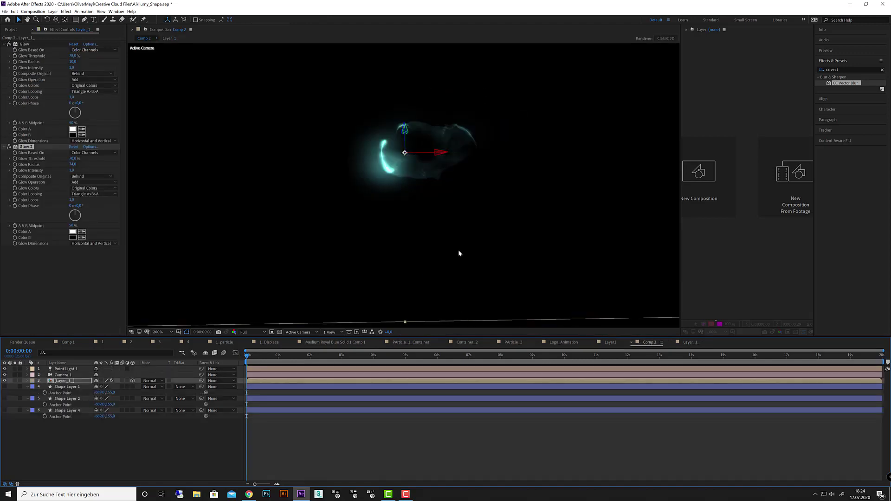
pyautogui.press('space')
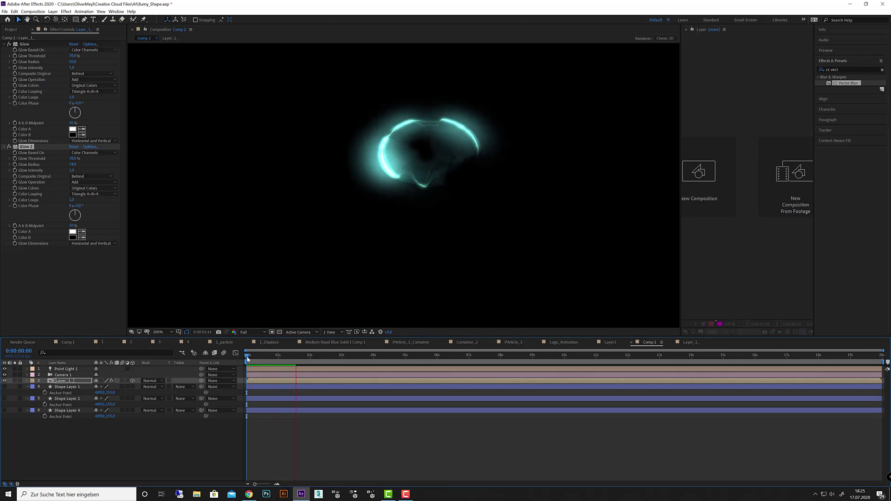
pyautogui.press('space')
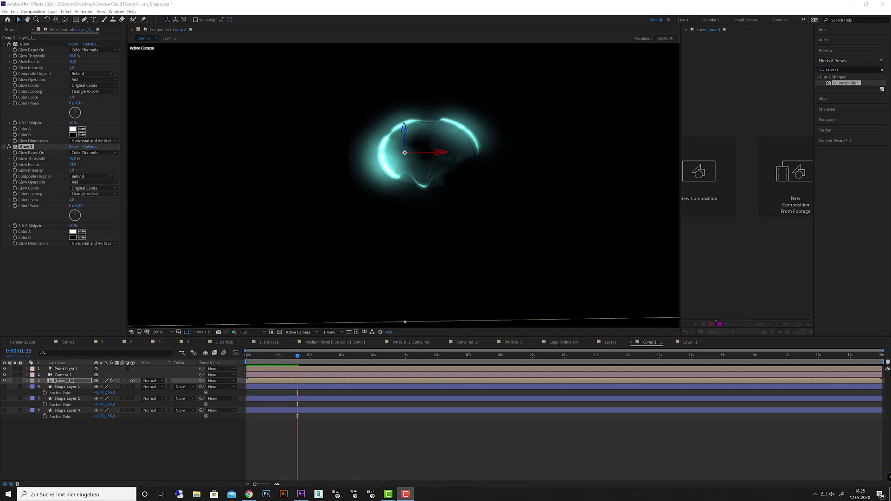
pyautogui.press('space')
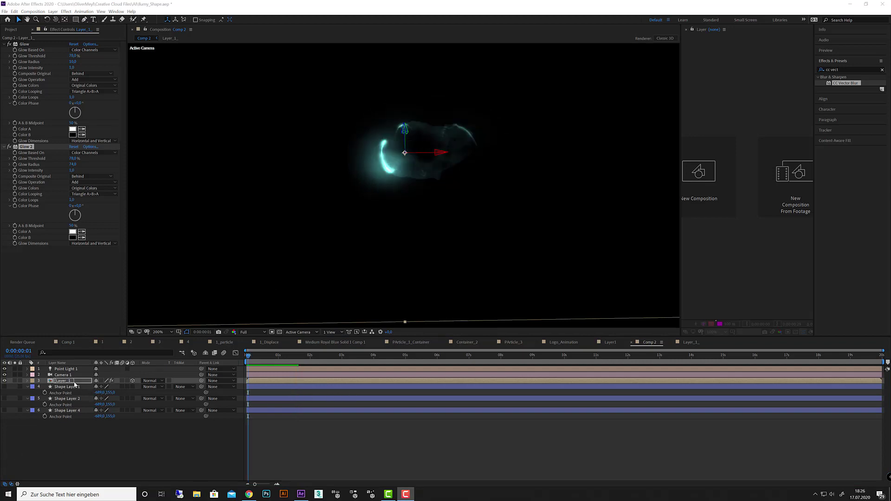
# Reopen the Layer_1_ precomp, reduce the Particle layer's Turbulent Noise 2 opacity to about 34%, and check it at 0:00:01:05
pyautogui.doubleClick(73, 381)
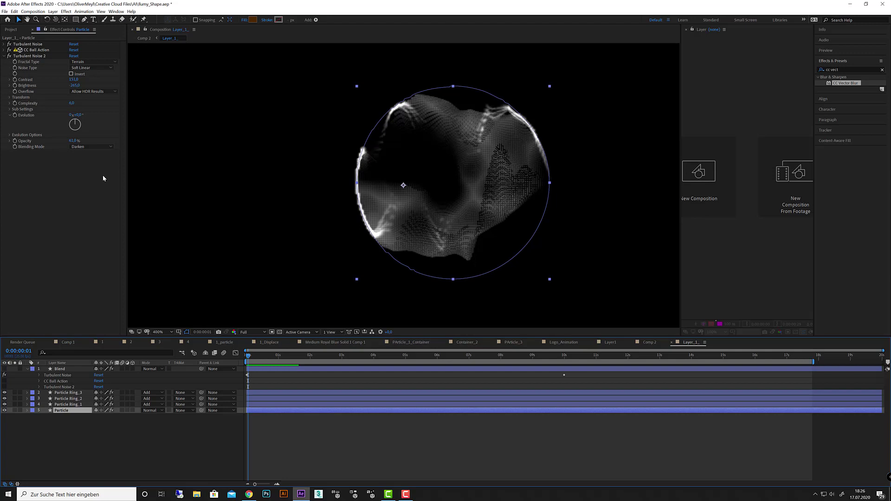
pyautogui.moveTo(74, 143); pyautogui.dragTo(68, 141)
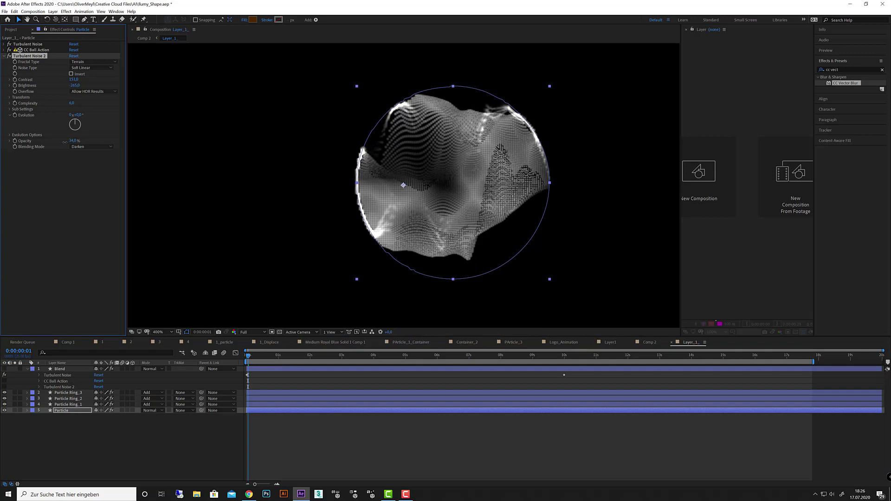
pyautogui.moveTo(280, 360)
pyautogui.mouseDown()
pyautogui.moveTo(322, 356)
pyautogui.moveTo(285, 358)
pyautogui.mouseUp()
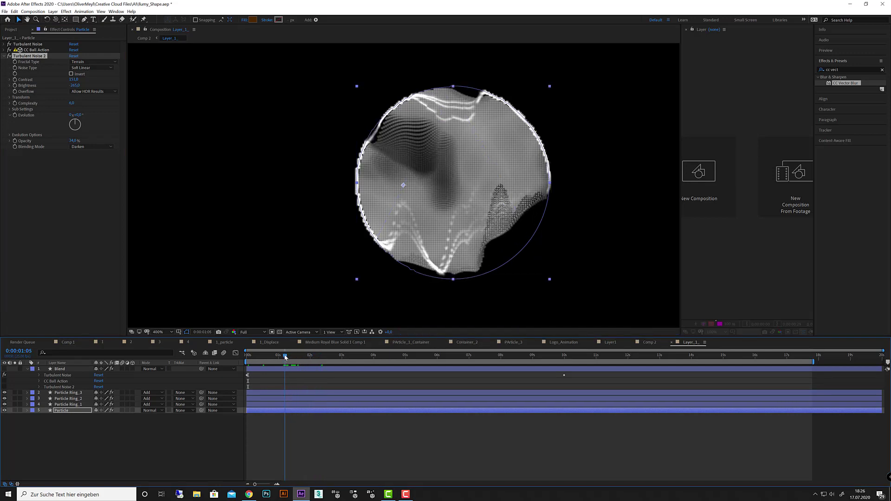
# Look at the reference animation in Comp 1, and compare it with Comp 2 at 0:00:01:20
pyautogui.click(68, 343)
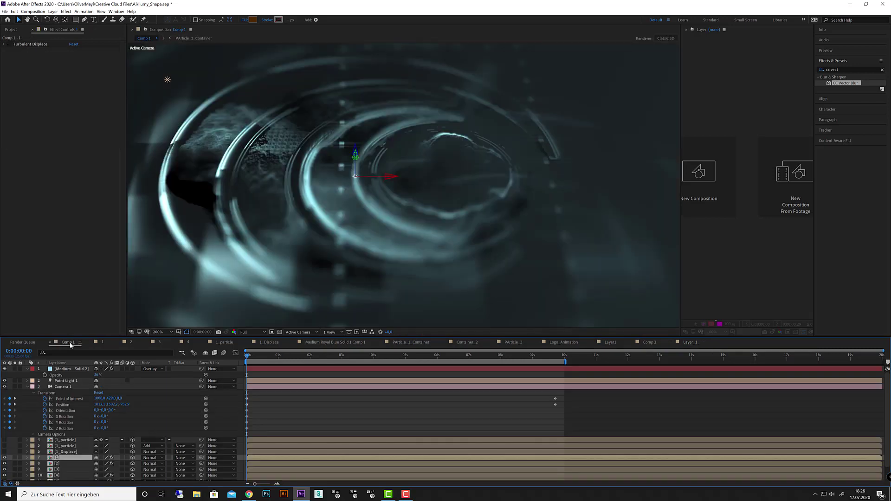
pyautogui.click(649, 342)
pyautogui.moveTo(285, 356); pyautogui.dragTo(304, 360)
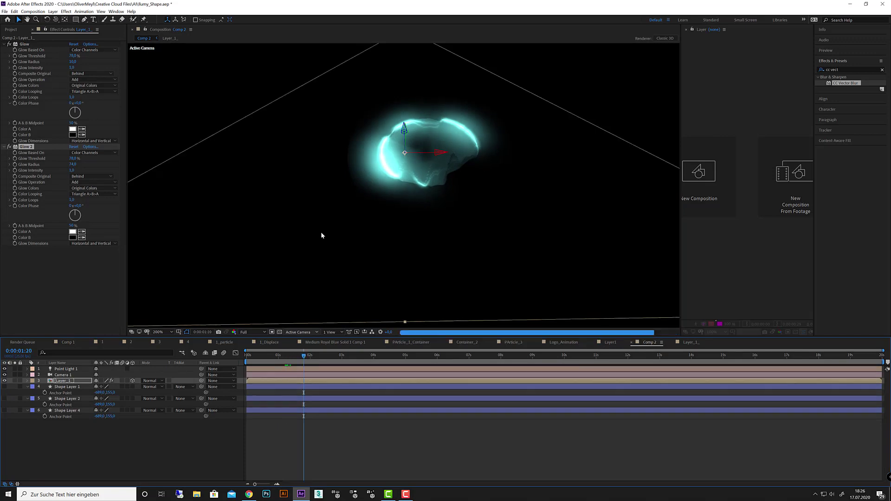
# On the Layer_1_ precomp, set the first Glow effect's radius to 1, threshold to about 89% and intensity to about 0.8
pyautogui.click(70, 382)
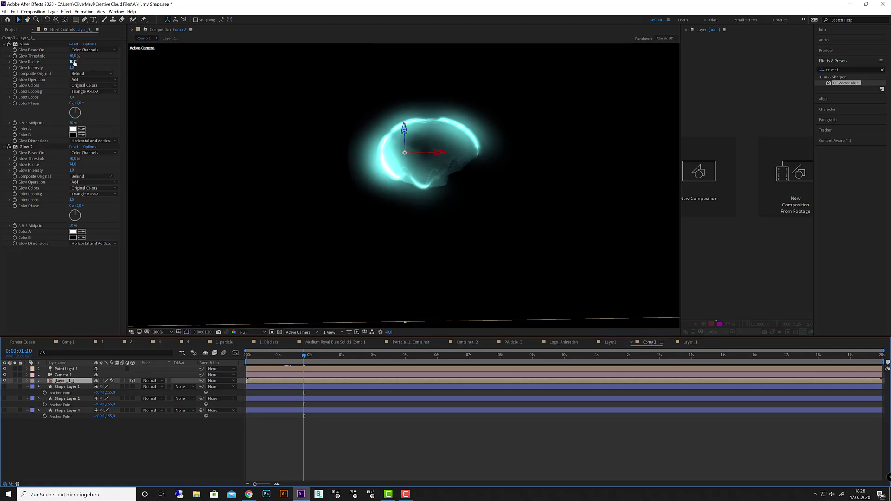
pyautogui.moveTo(72, 61); pyautogui.dragTo(68, 62)
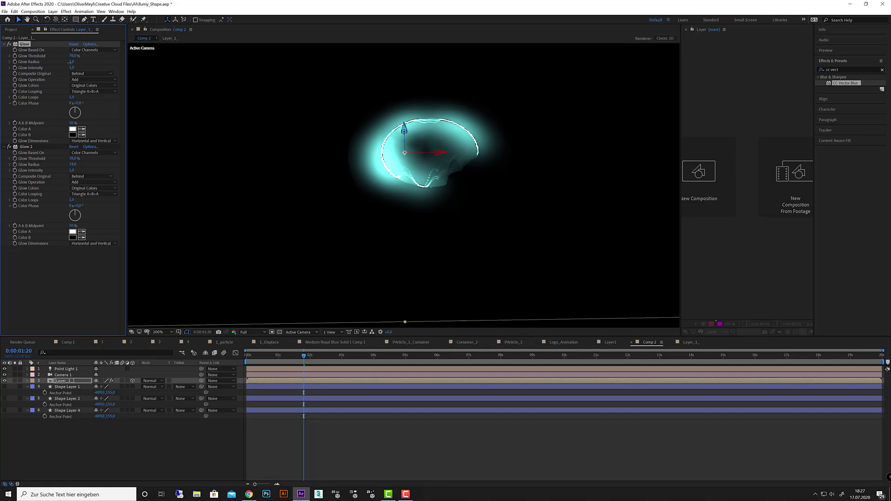
pyautogui.moveTo(72, 56); pyautogui.dragTo(80, 56)
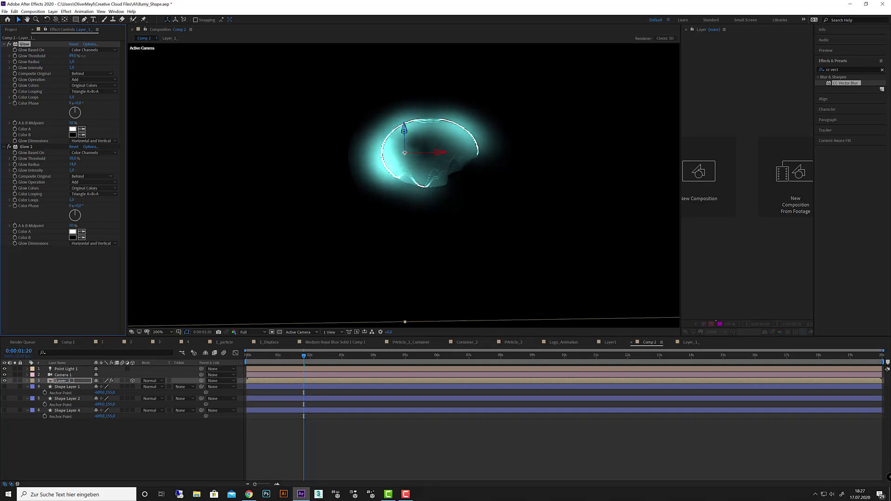
pyautogui.moveTo(72, 68); pyautogui.dragTo(68, 71)
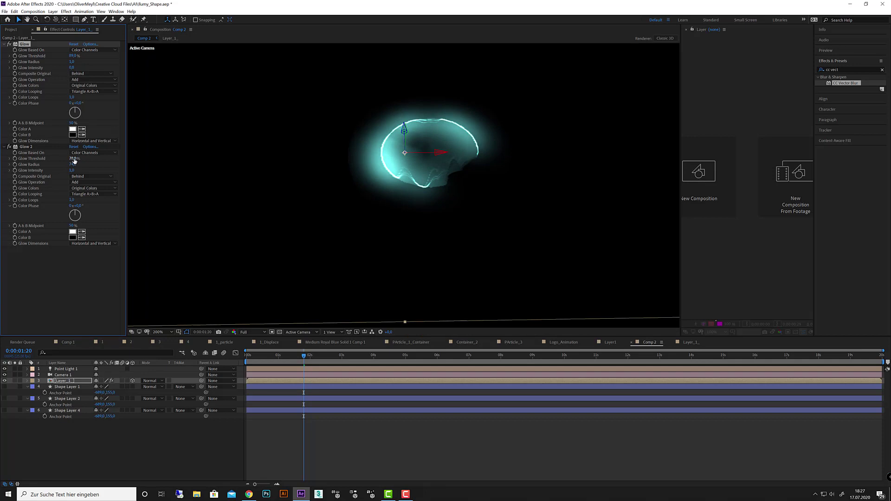
# Set Glow 2 to about 89% threshold, radius 156, intensity 0.8, and the first Glow to 92.9% threshold, intensity 0.6, and preview the result
pyautogui.moveTo(74, 158); pyautogui.dragTo(101, 163)
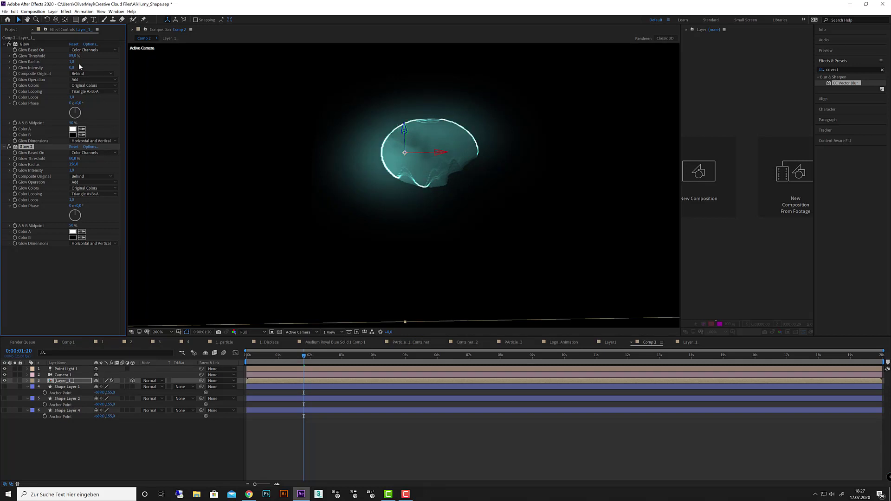
pyautogui.moveTo(73, 68); pyautogui.dragTo(69, 69)
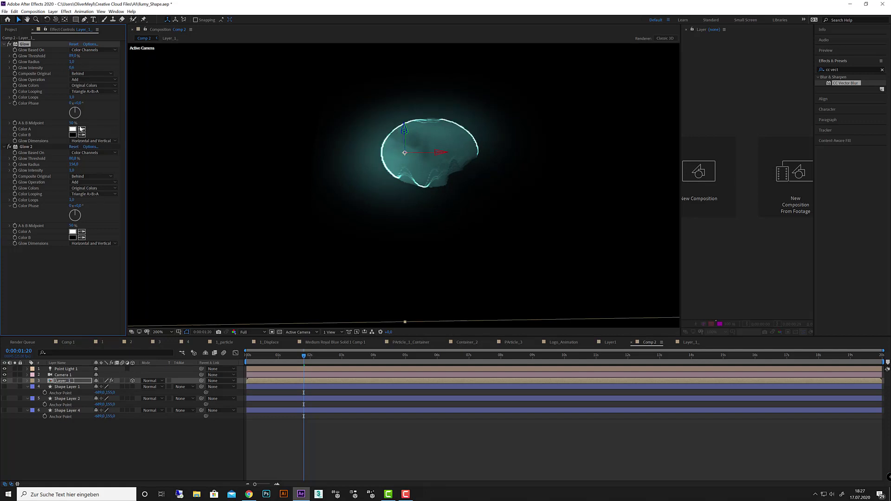
pyautogui.moveTo(72, 171); pyautogui.dragTo(54, 172)
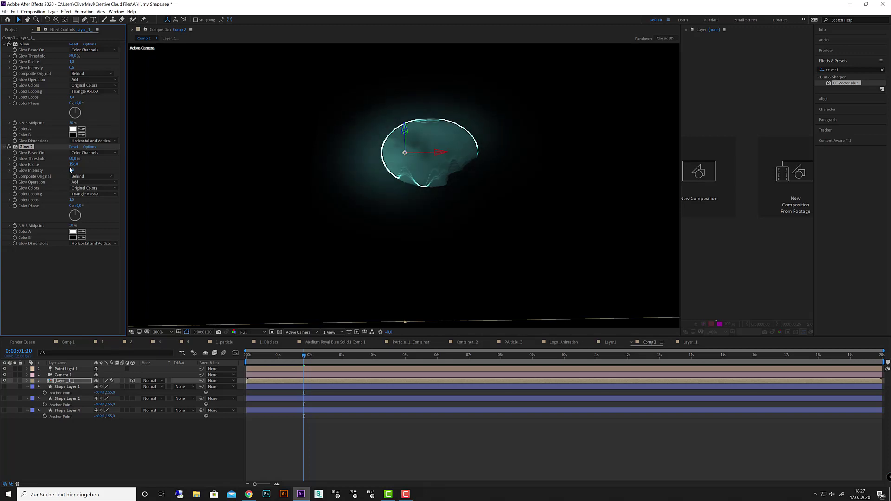
pyautogui.moveTo(75, 56)
pyautogui.mouseDown()
pyautogui.moveTo(65, 58)
pyautogui.moveTo(80, 60)
pyautogui.mouseUp()
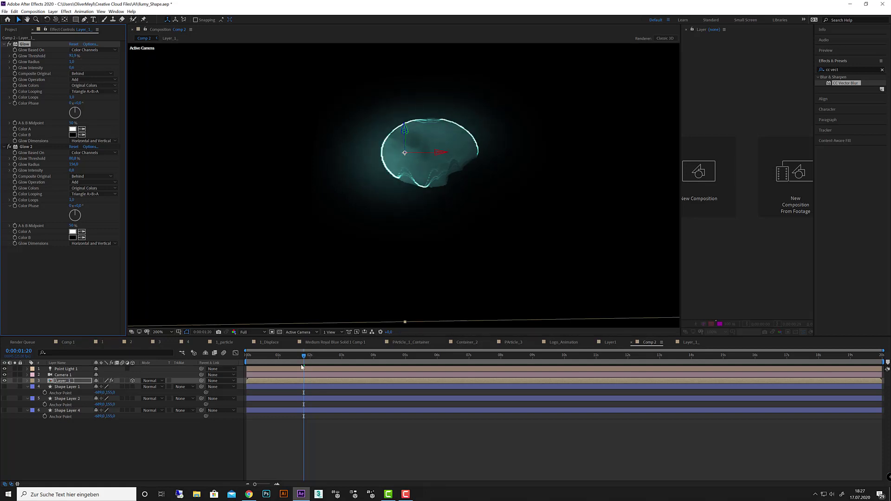
pyautogui.moveTo(275, 358); pyautogui.dragTo(242, 358)
pyautogui.press('space')
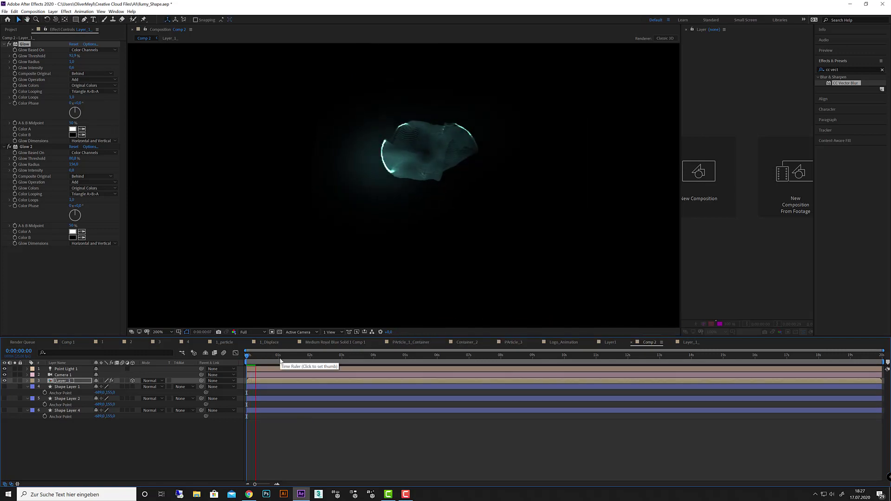
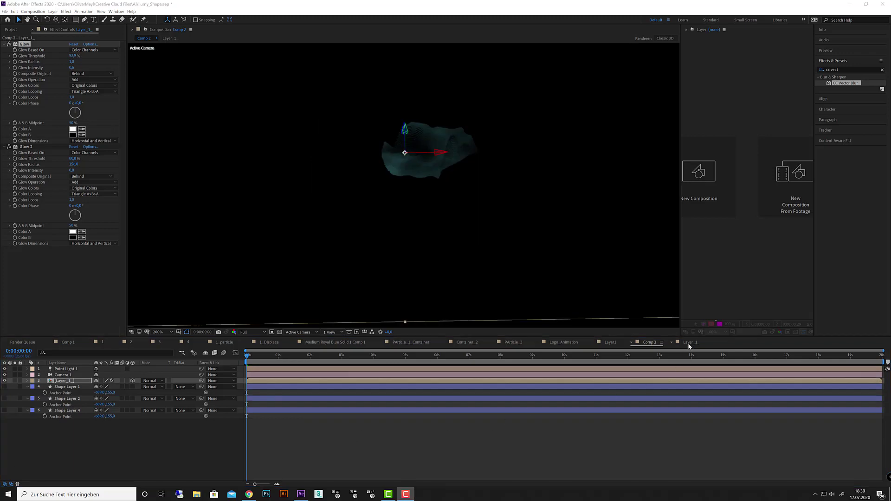
# In the Layer_1_ precomp, reduce the Particle layer's CC Ball Action ball size to about 53 and show the three Particle Ring layers
pyautogui.click(689, 343)
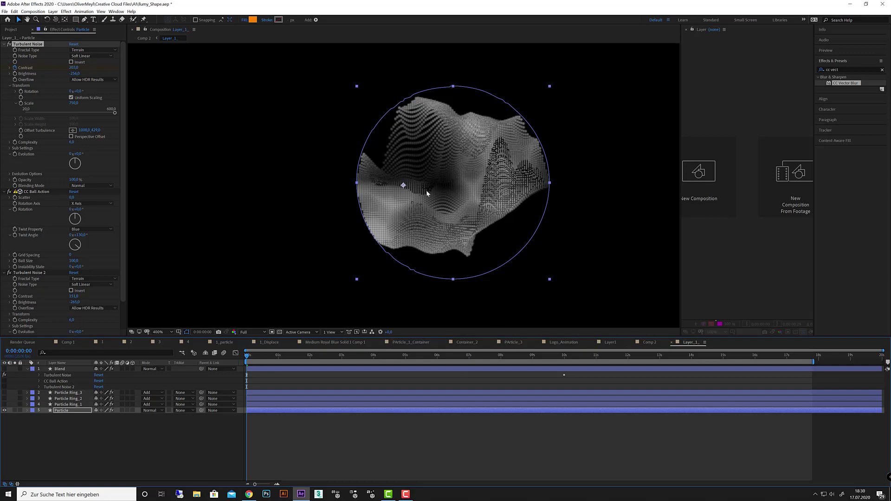
pyautogui.press(',')
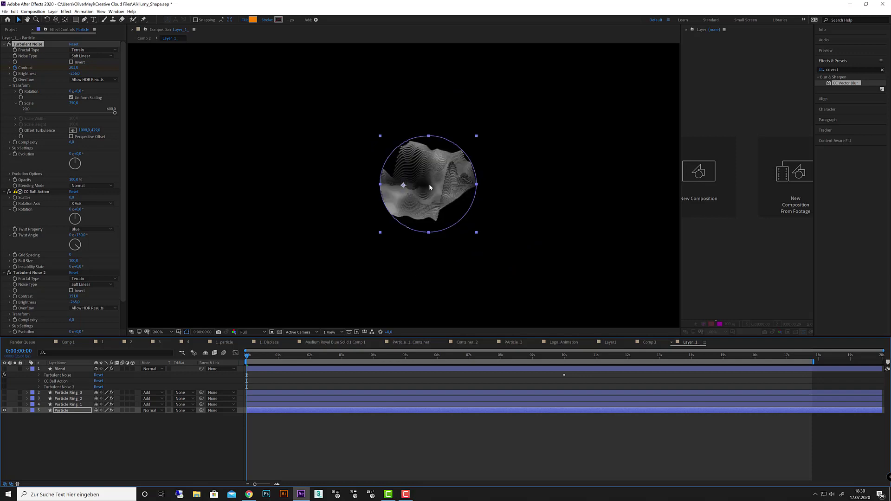
pyautogui.click(70, 411)
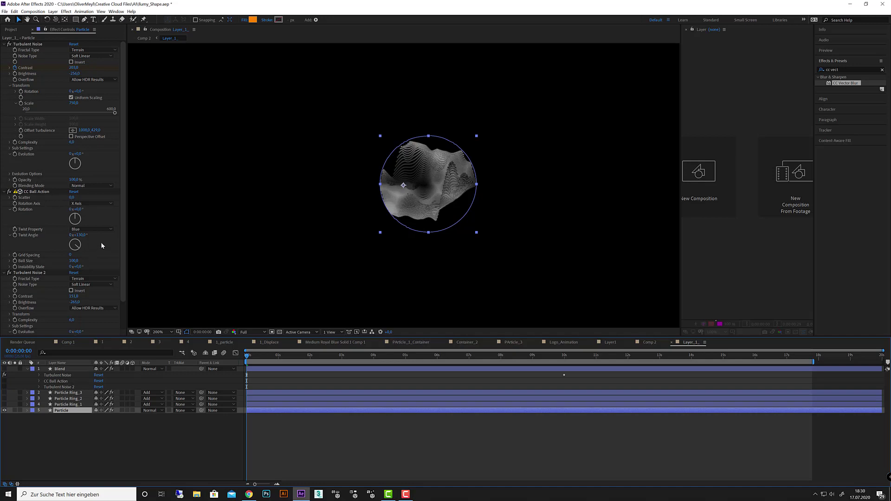
pyautogui.moveTo(74, 260); pyautogui.dragTo(61, 261)
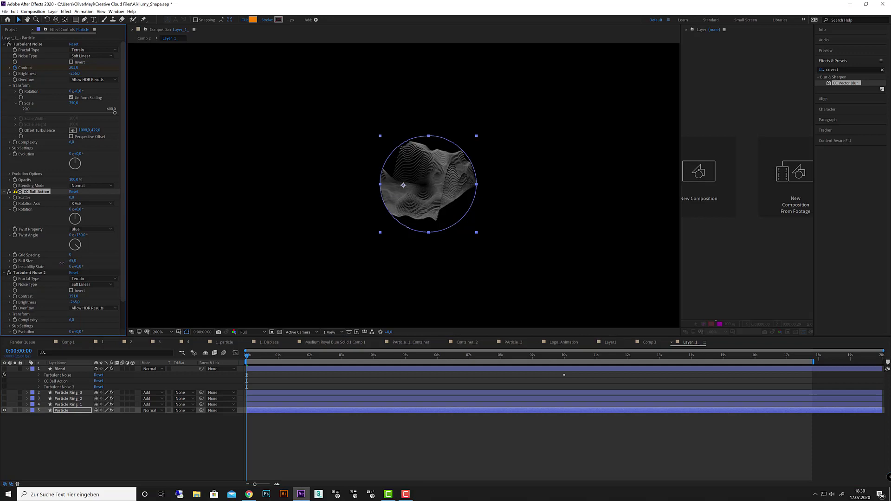
pyautogui.moveTo(60, 264); pyautogui.dragTo(58, 264)
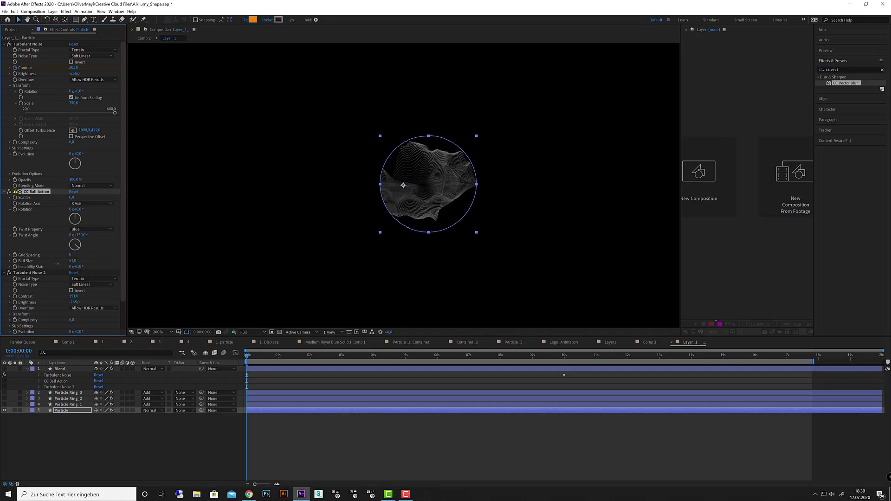
pyautogui.press('.')
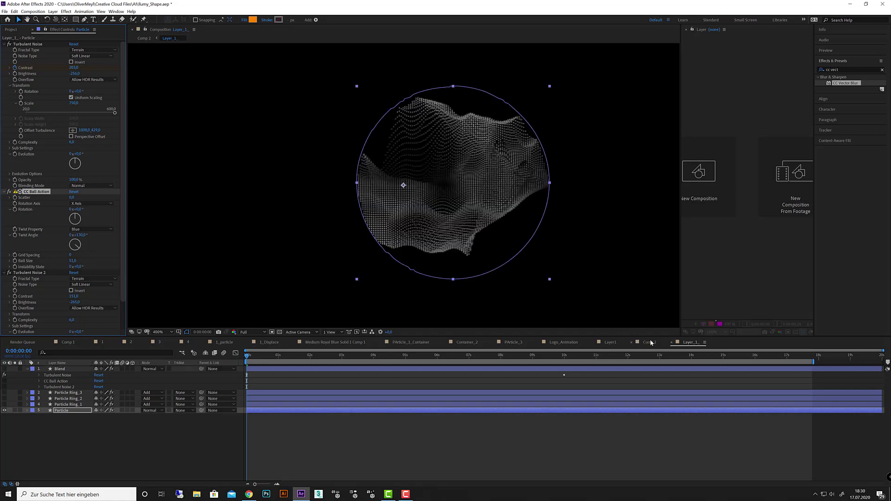
pyautogui.moveTo(4, 404); pyautogui.dragTo(5, 393)
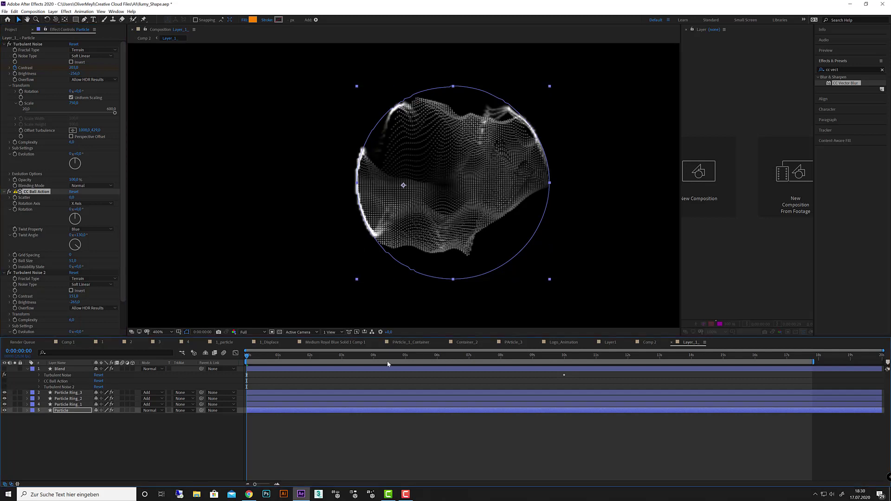
# Back in Comp 2, set Layer_1_'s Glow 2 radius to 77 and the first Glow's threshold to 87.1%
pyautogui.click(650, 344)
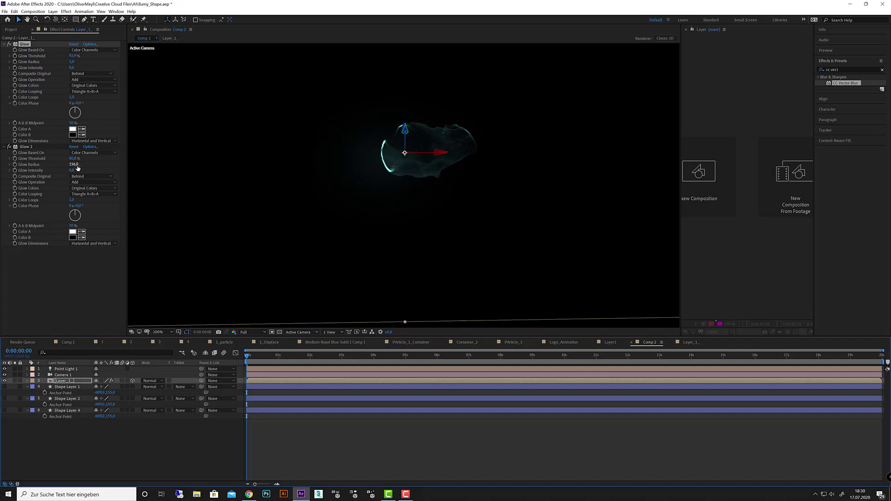
pyautogui.moveTo(73, 166); pyautogui.dragTo(76, 166)
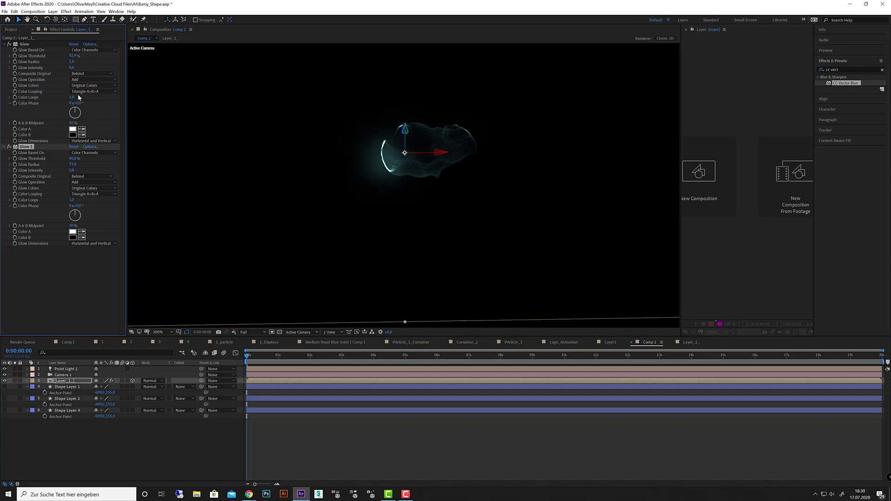
pyautogui.moveTo(72, 56); pyautogui.dragTo(64, 57)
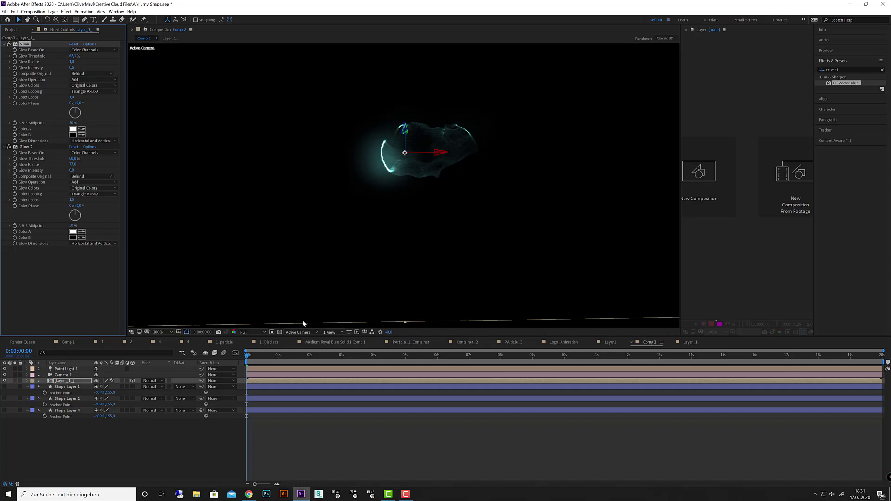
# Preview Comp 2 up close, replay it from the first frame, and examine the glowing ring and particle detail
pyautogui.press('space')
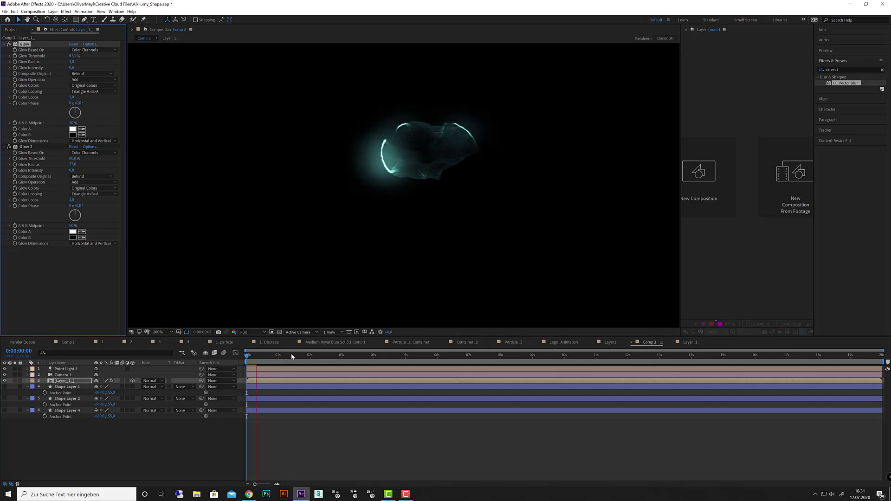
pyautogui.scroll(2, 435, 157)
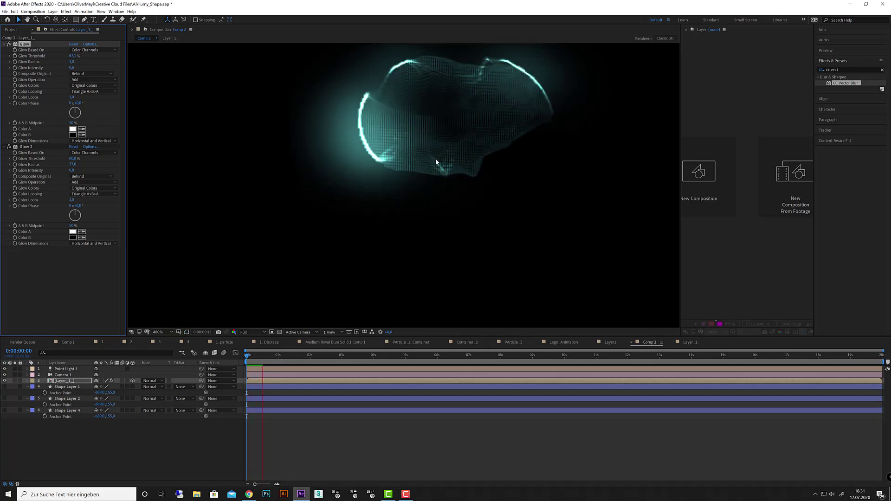
pyautogui.press('space')
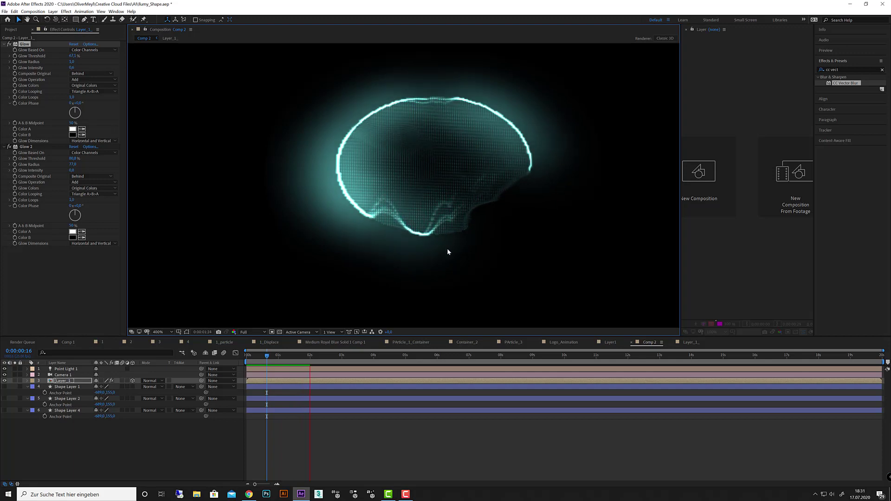
pyautogui.press('space')
pyautogui.moveTo(312, 355); pyautogui.dragTo(236, 357)
pyautogui.press('space')
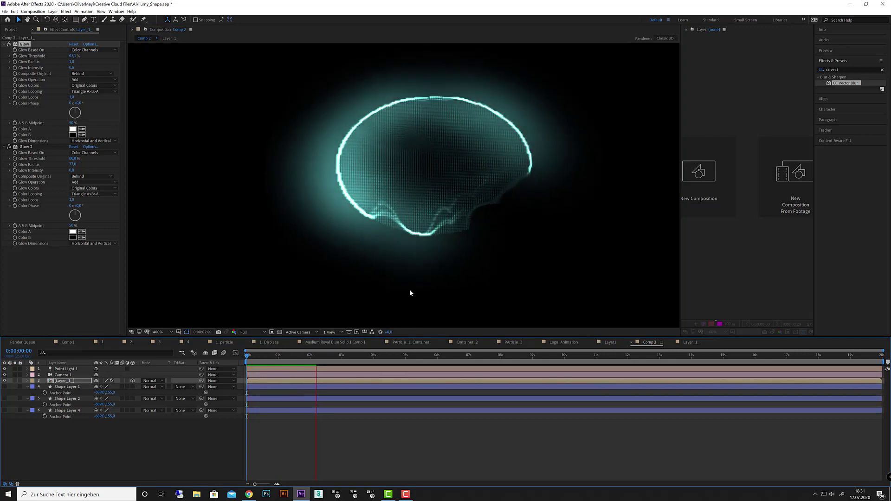
pyautogui.press('space')
pyautogui.press(',')
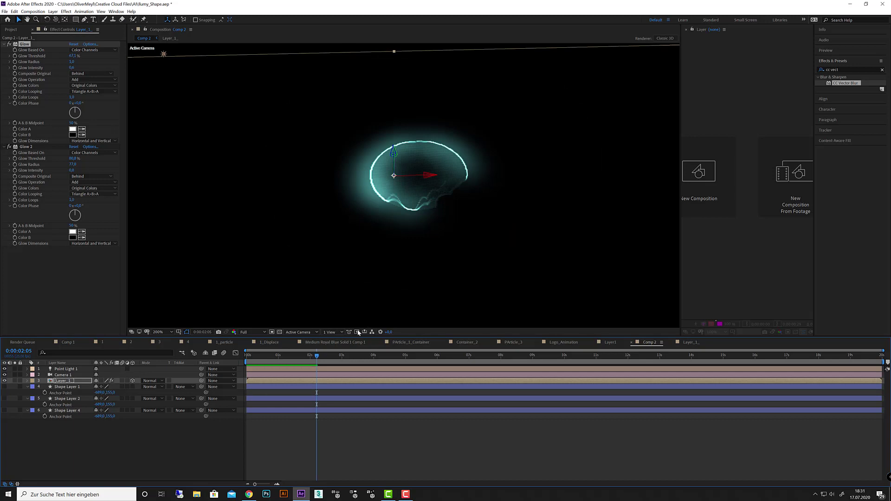
# At 0:00:00:07, orbit Camera 1 slightly around the glowing ring to view it from a more oblique angle
pyautogui.moveTo(317, 356); pyautogui.dragTo(256, 356)
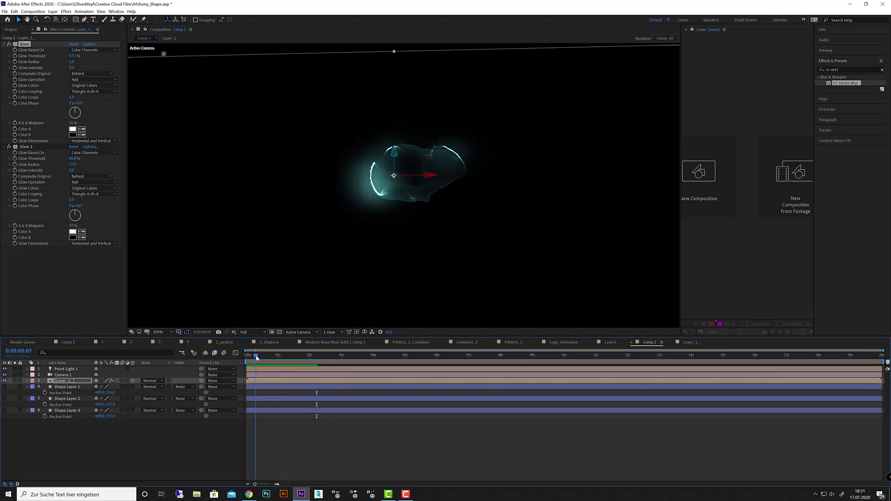
pyautogui.click(56, 20)
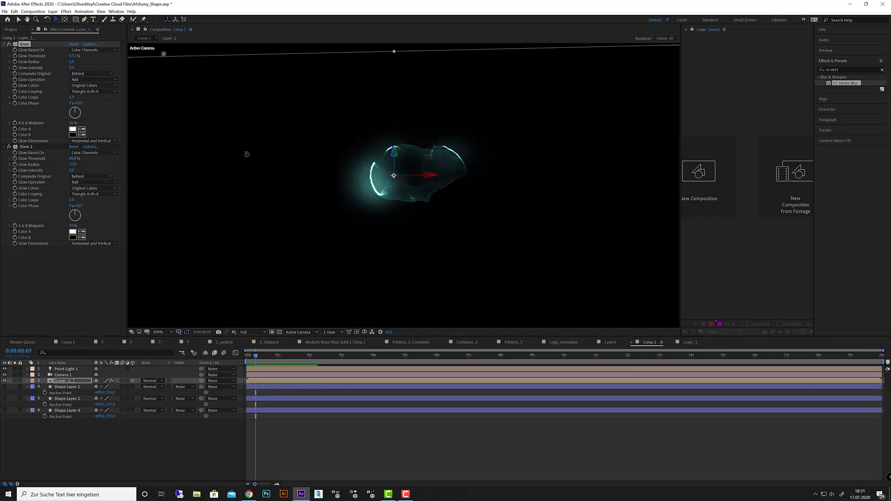
pyautogui.moveTo(417, 213); pyautogui.dragTo(444, 212)
pyautogui.moveTo(439, 216); pyautogui.dragTo(438, 216)
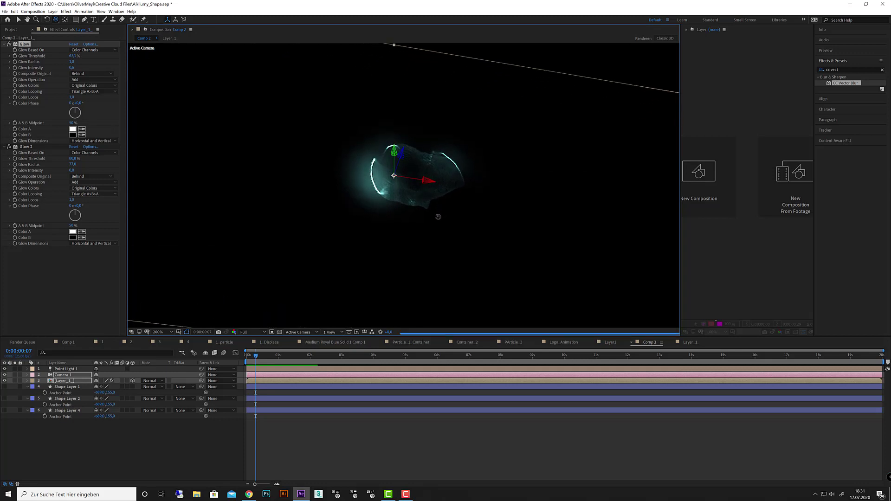
# Preview Comp 2 from the first frame with the new camera angle, and check the ring at 0:00:01:13
pyautogui.click(249, 357)
pyautogui.press('space')
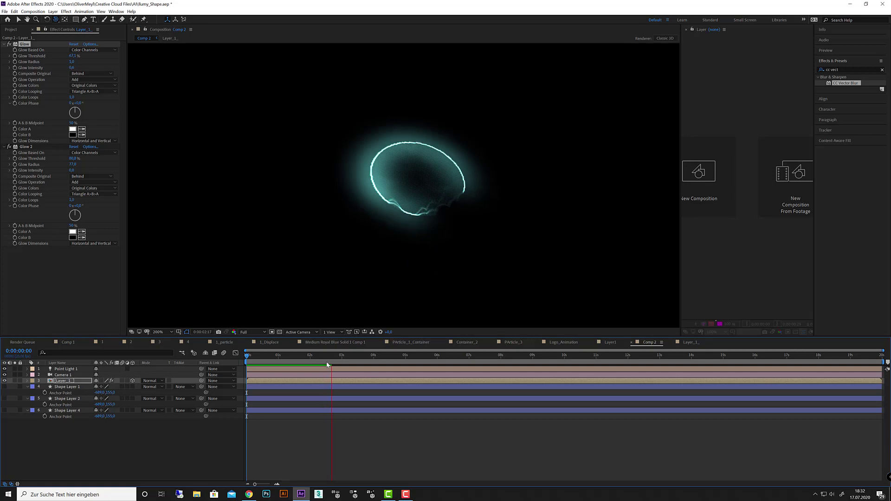
pyautogui.press('space')
pyautogui.moveTo(298, 362)
pyautogui.mouseDown()
pyautogui.moveTo(248, 363)
pyautogui.moveTo(356, 364)
pyautogui.moveTo(294, 365)
pyautogui.mouseUp()
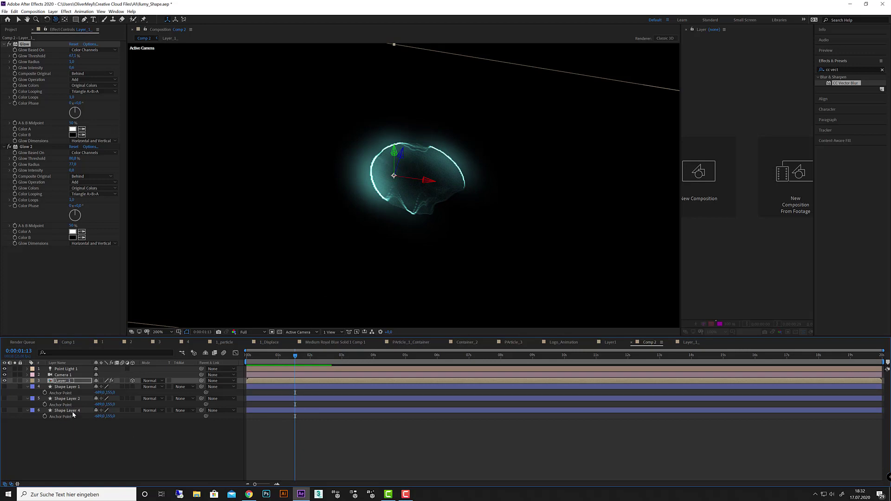
# Show the Blend layer in the Layer_1_ precomp, check it at 0:00:05:15, and inspect Comp 2 at 0:00:04:11
pyautogui.doubleClick(77, 382)
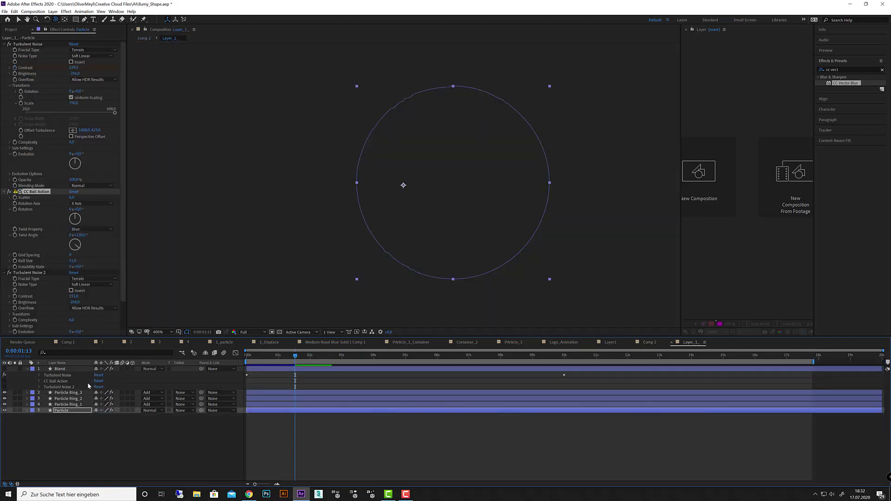
pyautogui.click(5, 369)
pyautogui.moveTo(279, 361); pyautogui.dragTo(426, 358)
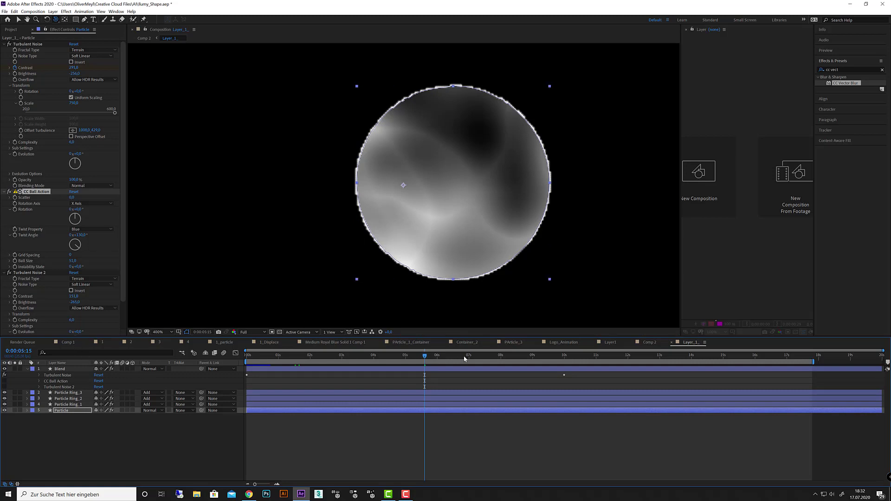
pyautogui.click(644, 345)
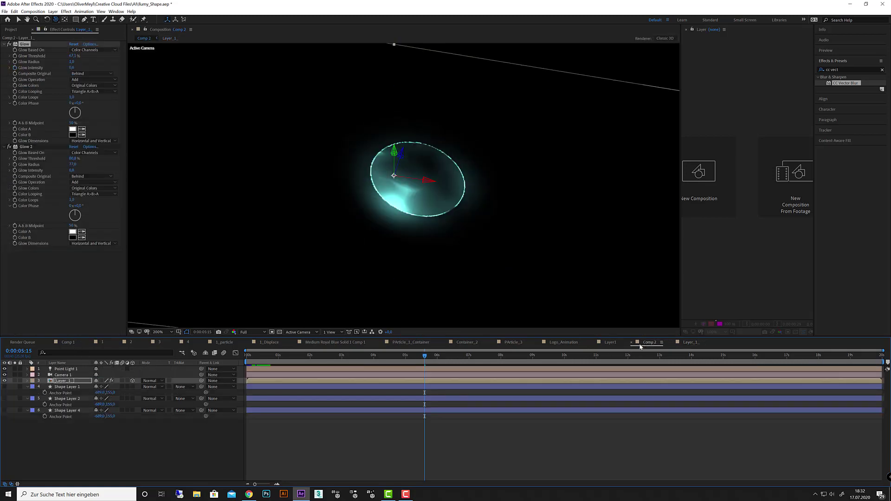
pyautogui.moveTo(425, 358); pyautogui.dragTo(389, 363)
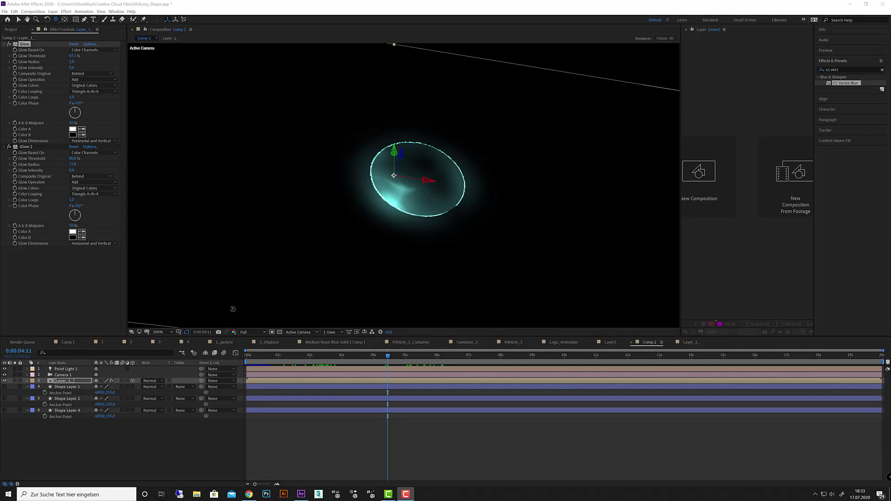
# In the Layer_1_ precomp, pre-compose Particle and Particle Ring_1 to Particle Ring_3 together, naming the new composition Particle_1
pyautogui.doubleClick(71, 381)
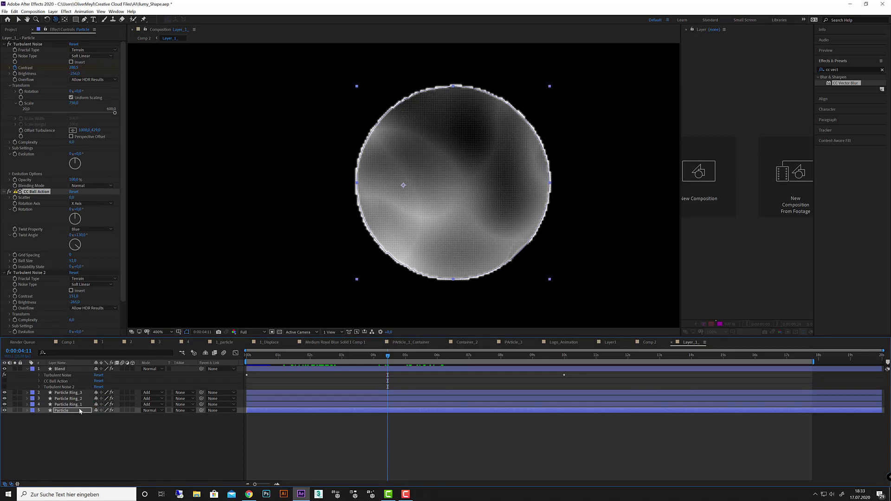
pyautogui.keyDown('shift'); pyautogui.click(82, 405); pyautogui.keyUp('shift')
pyautogui.keyDown('shift'); pyautogui.click(83, 399); pyautogui.keyUp('shift')
pyautogui.keyDown('shift'); pyautogui.click(84, 393); pyautogui.keyUp('shift')
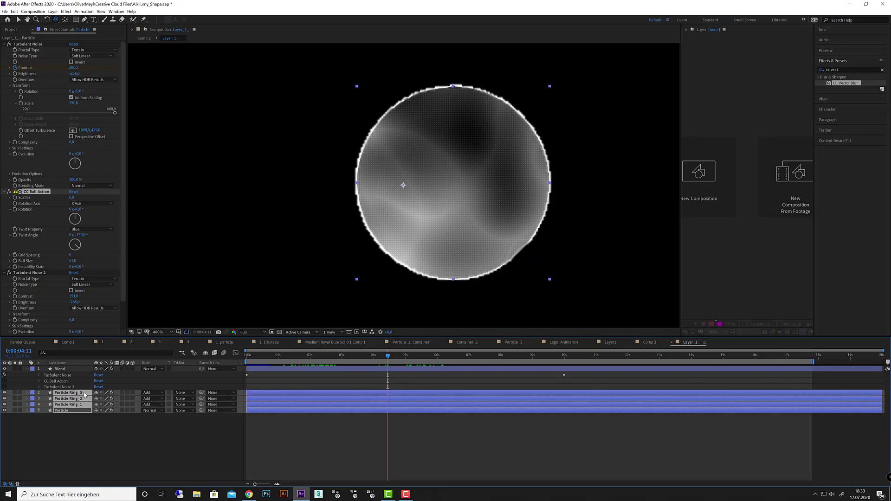
pyautogui.click(53, 11)
pyautogui.click(103, 224)
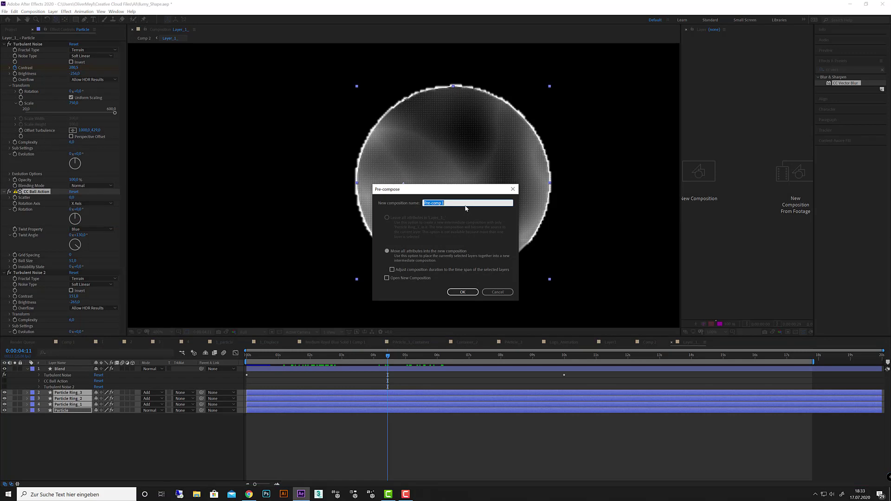
pyautogui.write('Particle_1')
pyautogui.click(450, 290)
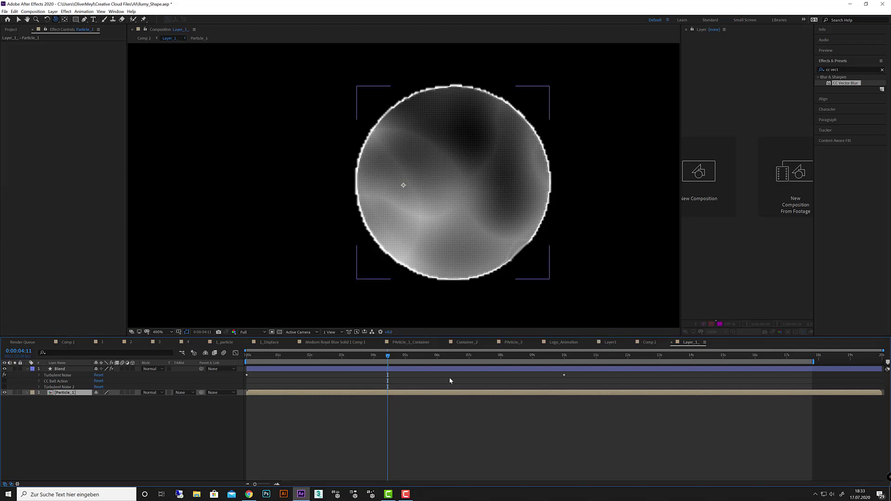
# Move both Glow effects from Layer_1_ in Comp 2 onto the nested Particle_1 layer, and check Comp 2 at 0:00:01:14
pyautogui.click(649, 342)
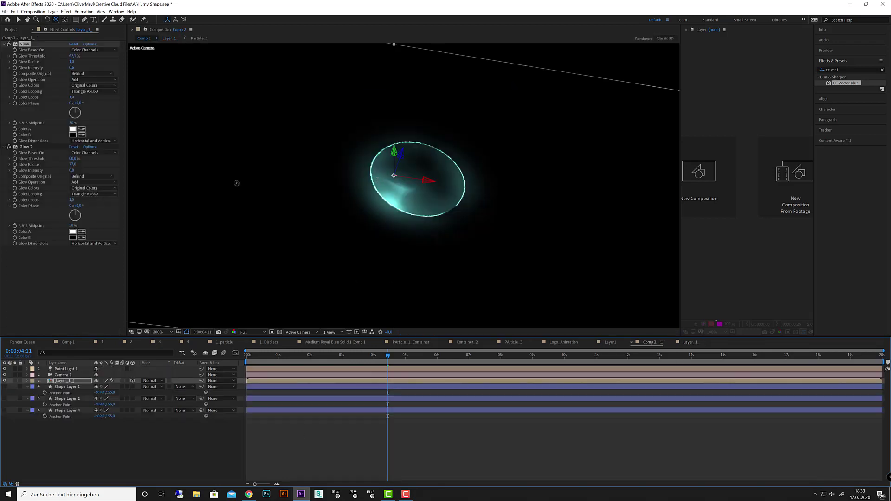
pyautogui.click(67, 381)
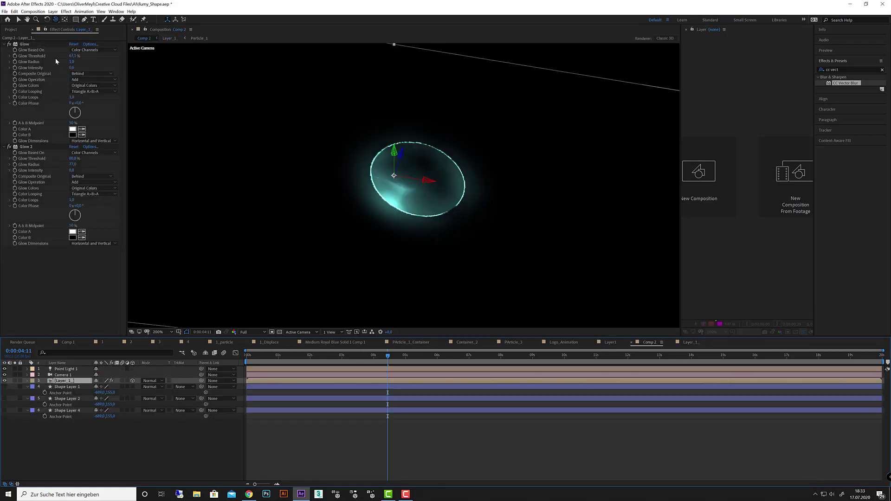
pyautogui.click(24, 43)
pyautogui.keyDown('ctrl'); pyautogui.click(27, 147); pyautogui.keyUp('ctrl')
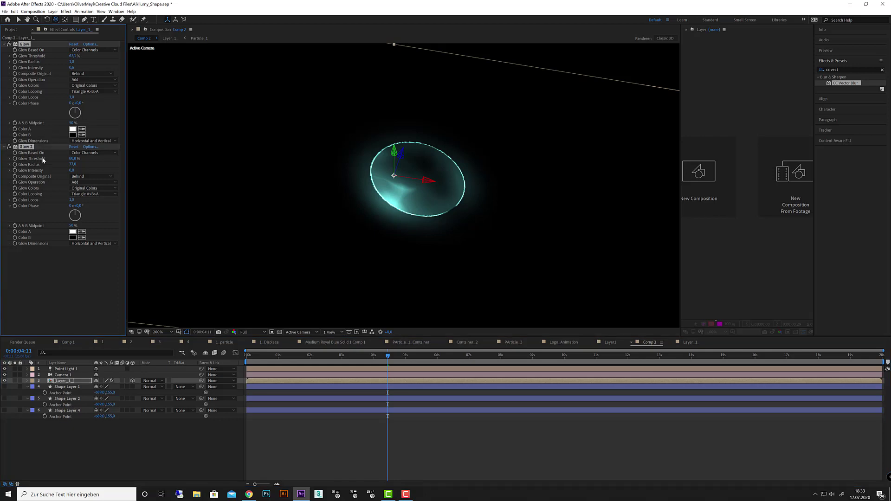
pyautogui.press('Delete')
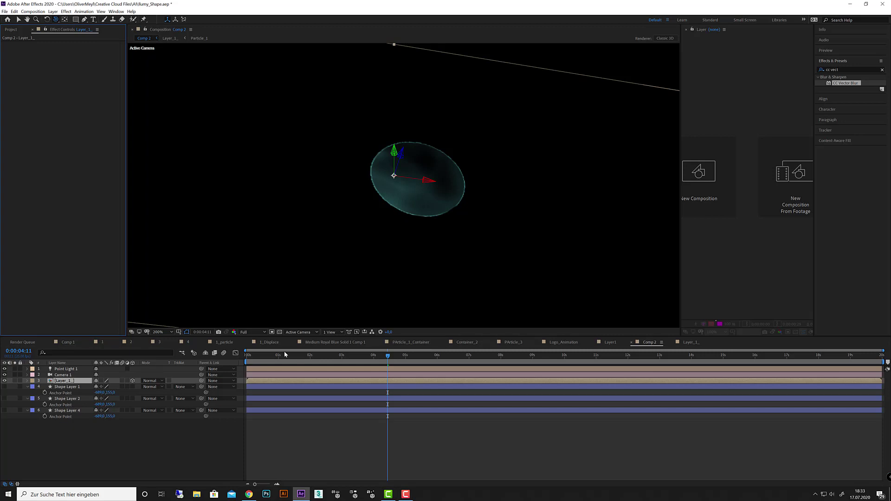
pyautogui.click(689, 343)
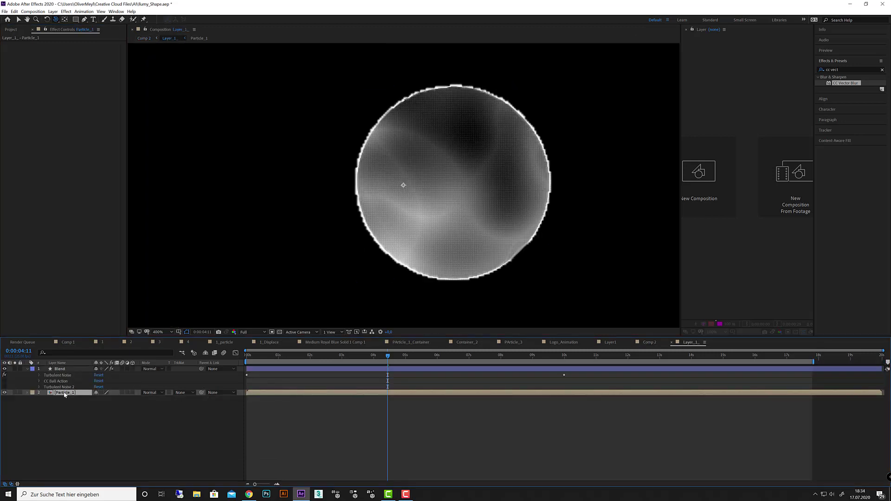
pyautogui.hotkey('ctrl', 'v')
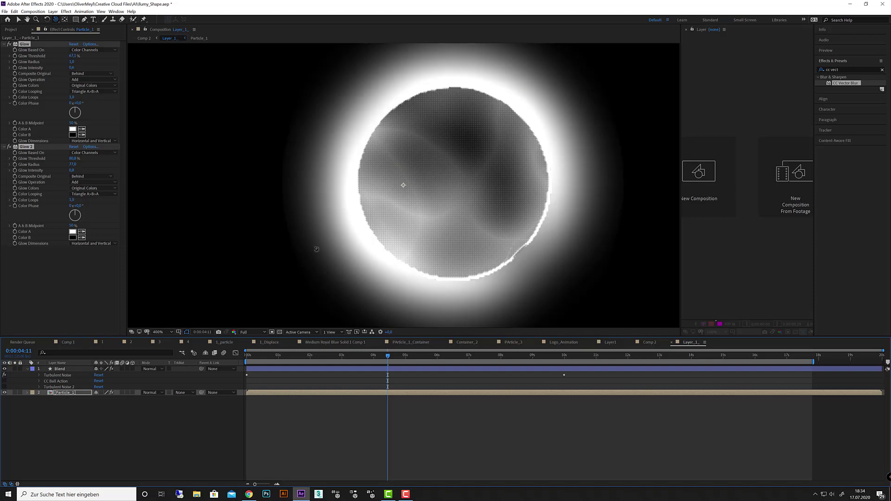
pyautogui.click(650, 342)
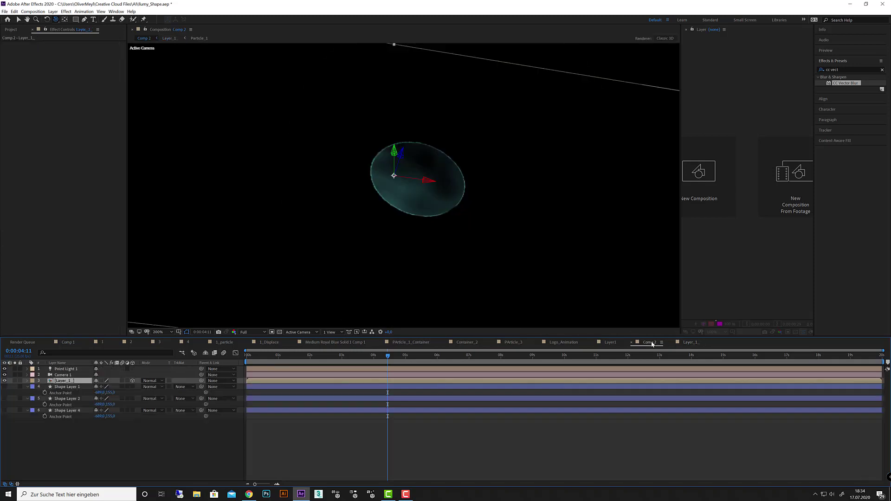
pyautogui.moveTo(394, 359); pyautogui.dragTo(297, 360)
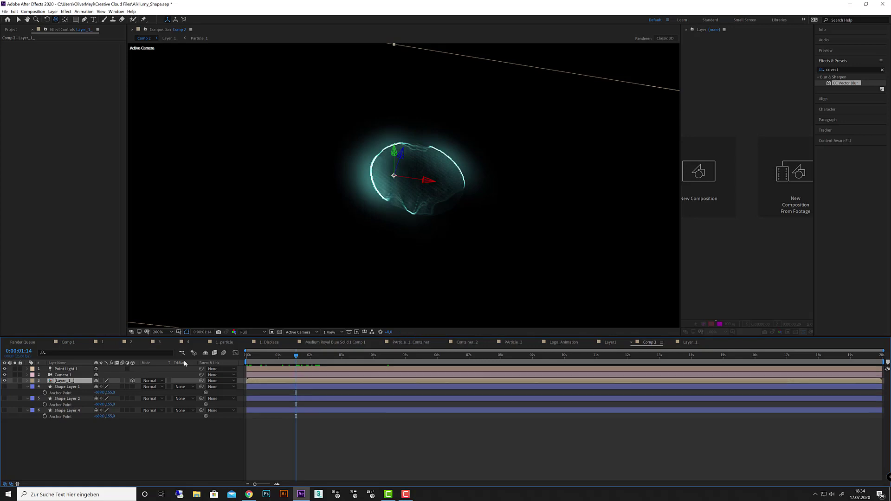
# Increase the Glow Radius of both Glow effects on the Particle_1 layer, and check the glow at the first frame
pyautogui.click(690, 343)
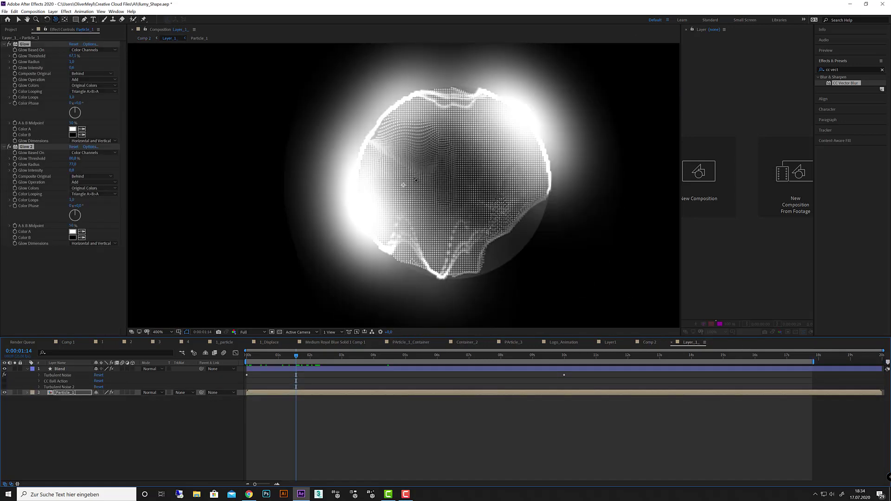
pyautogui.moveTo(73, 165); pyautogui.dragTo(79, 165)
pyautogui.moveTo(79, 60); pyautogui.dragTo(80, 66)
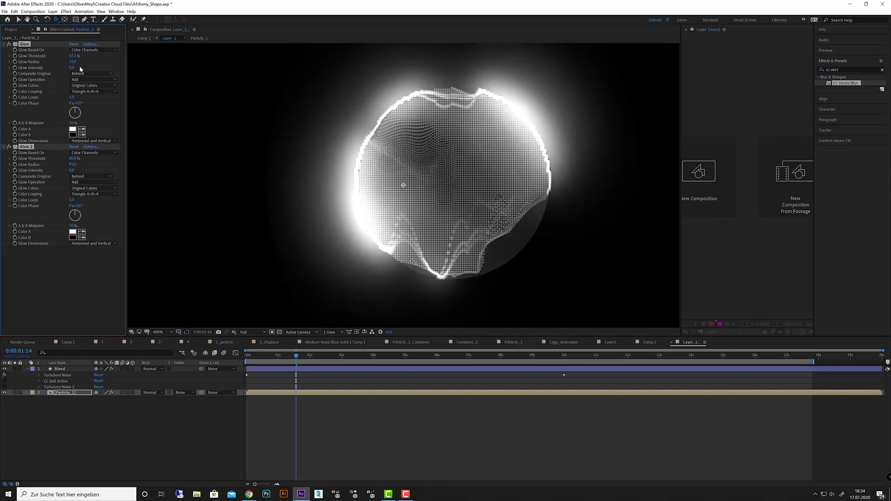
pyautogui.moveTo(301, 359); pyautogui.dragTo(230, 357)
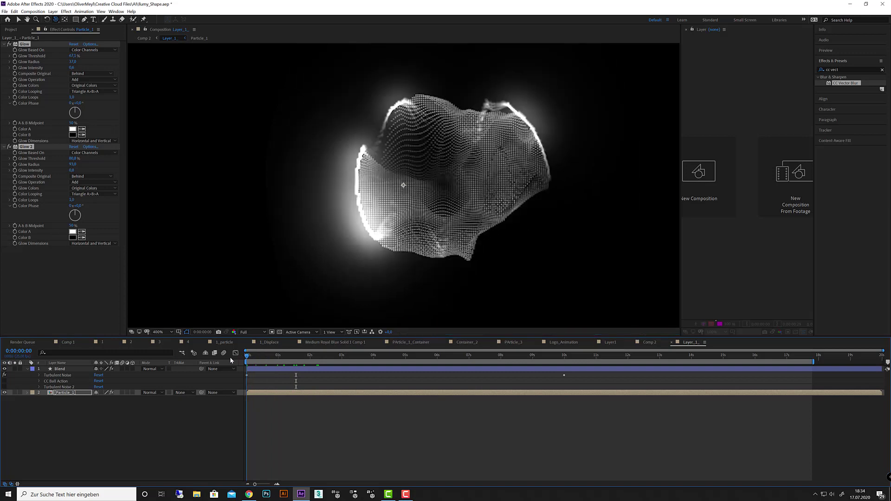
# Copy the Particle layer from the Particle_1 composition into Layer_1_, between the Blend and Particle_1 layers
pyautogui.doubleClick(64, 393)
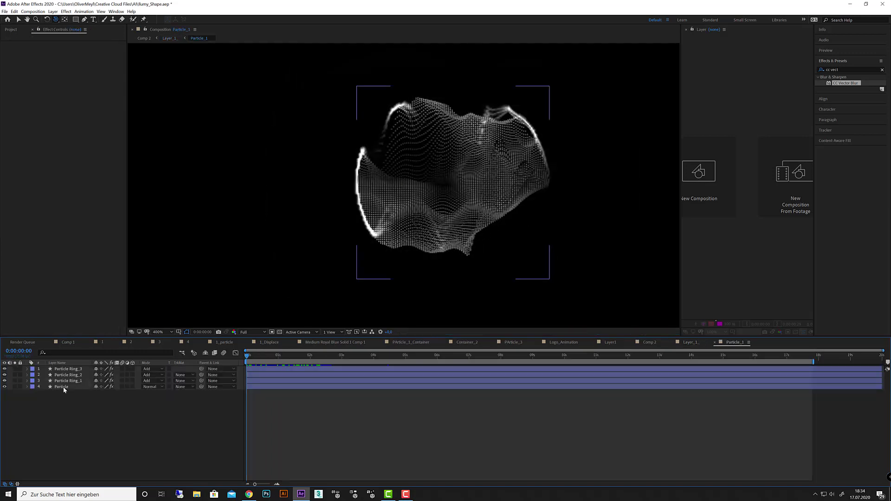
pyautogui.click(64, 386)
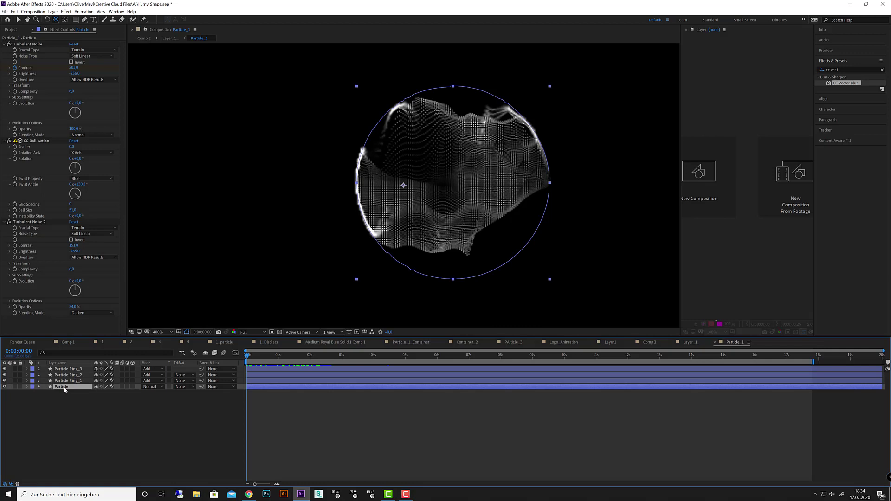
pyautogui.click(691, 343)
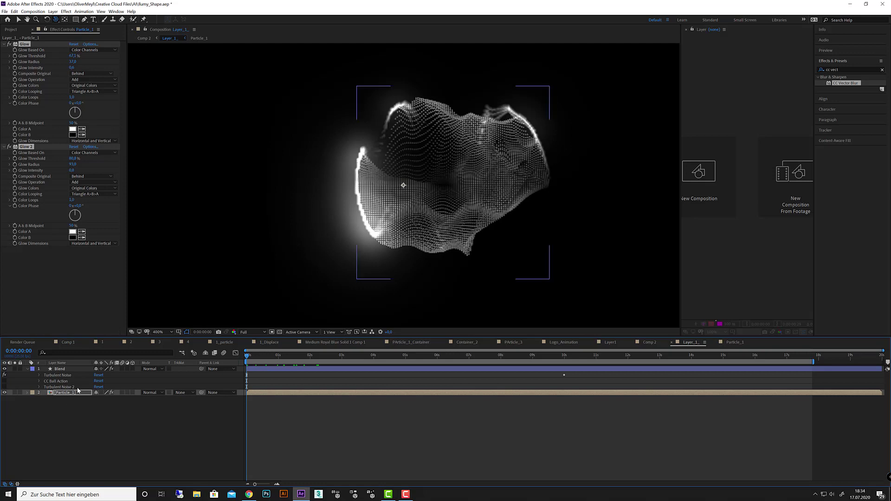
pyautogui.hotkey('ctrl', 'v')
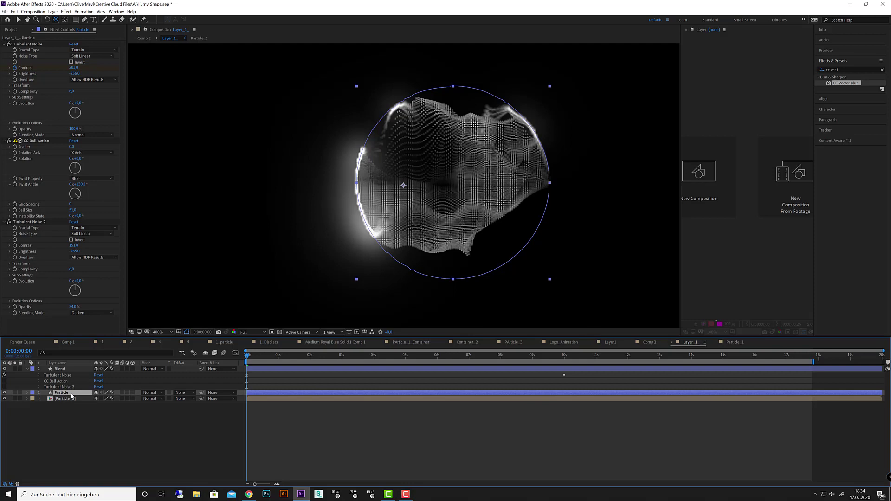
# Remove Turbulent Noise, CC Ball Action and Turbulent Noise 2 from the copied Particle layer in Layer_1_
pyautogui.click(4, 44)
pyautogui.click(4, 50)
pyautogui.click(4, 56)
pyautogui.click(28, 44)
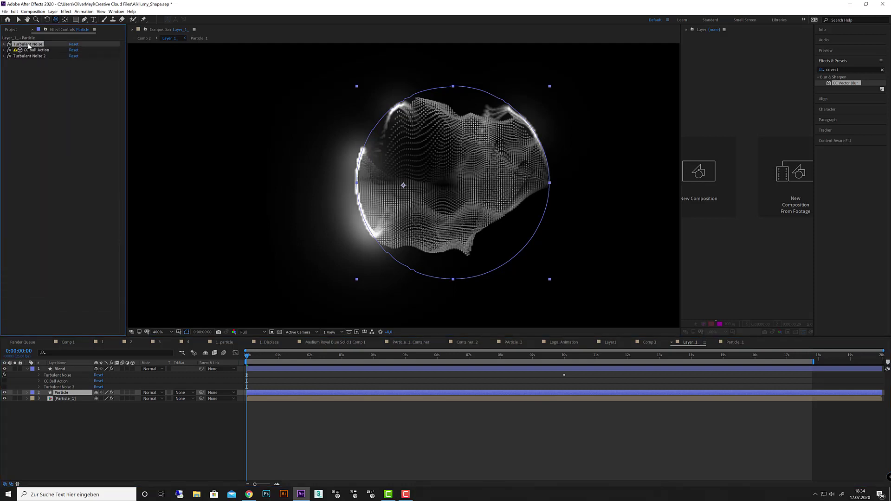
pyautogui.keyDown('shift'); pyautogui.click(36, 56); pyautogui.keyUp('shift')
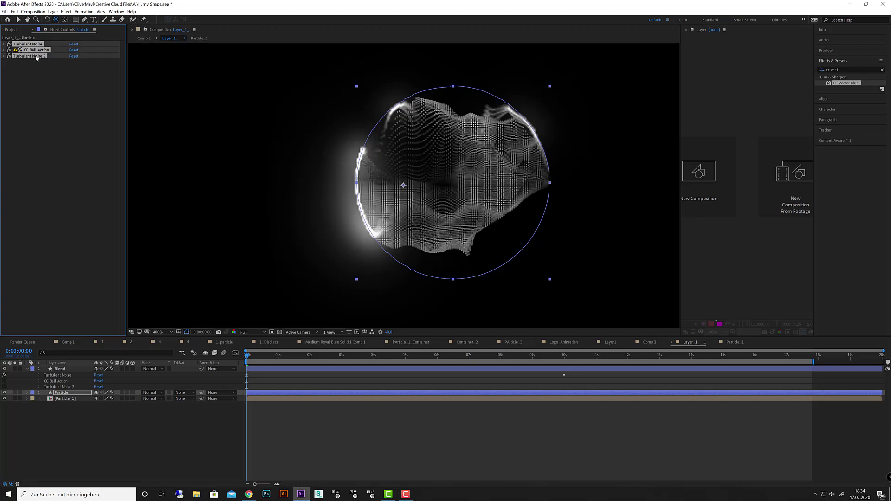
pyautogui.press('Delete')
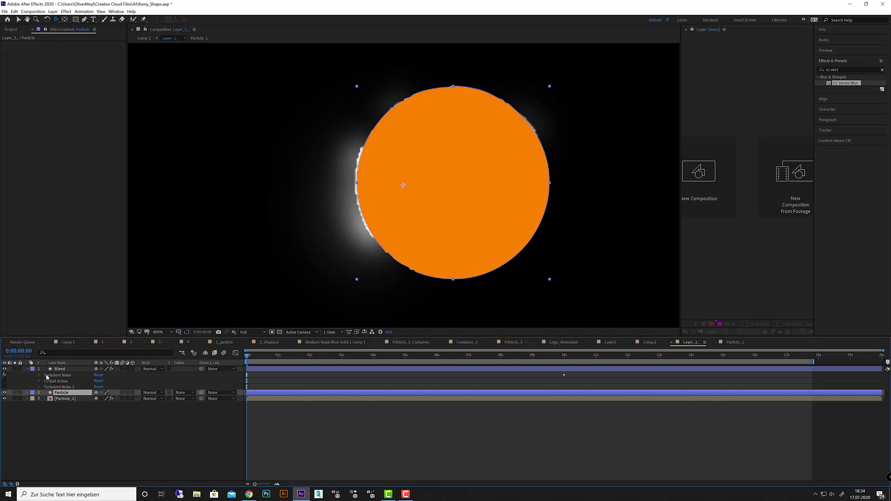
# In the copied Particle layer's Shape 1, hide Path 1, make Stroke 1 visible and expand the stroke's properties
pyautogui.click(28, 392)
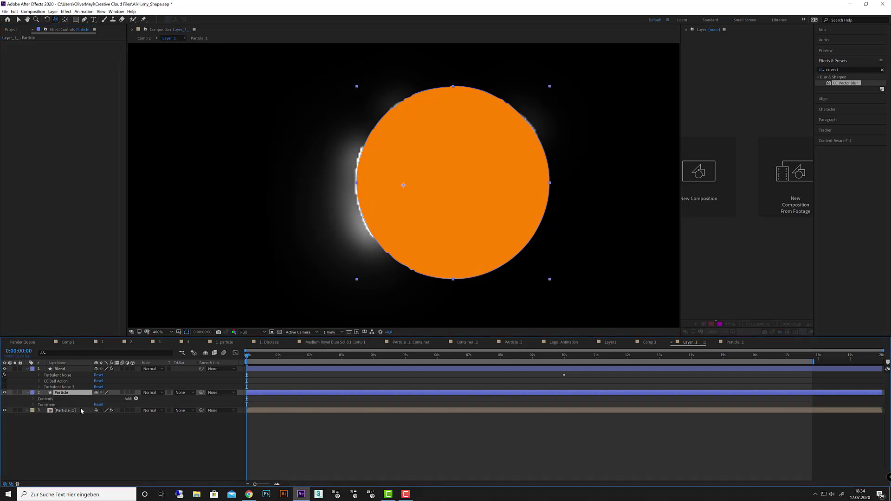
pyautogui.click(34, 399)
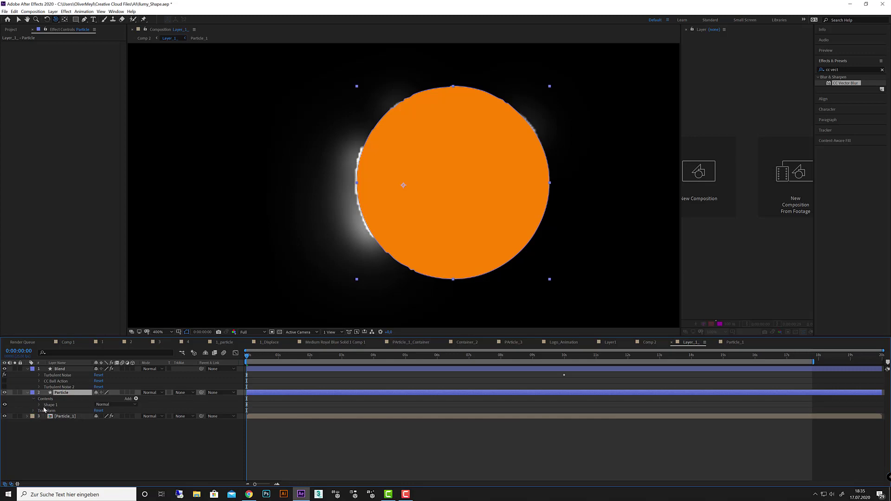
pyautogui.click(39, 405)
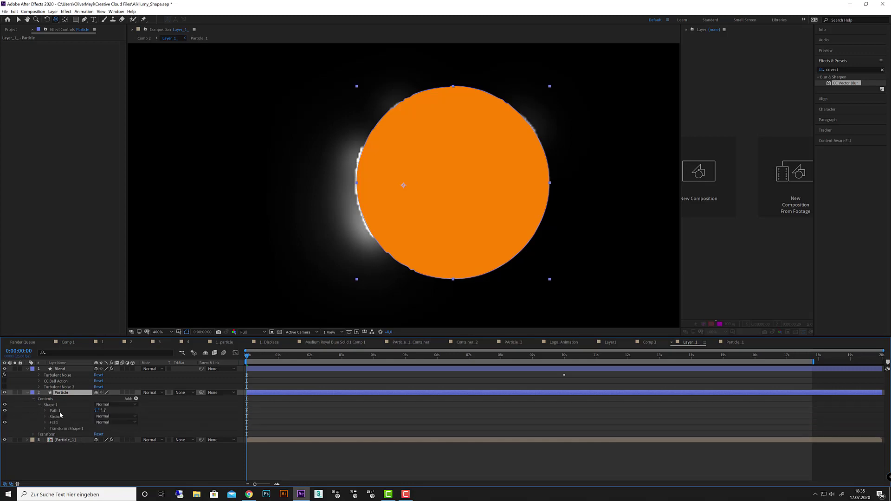
pyautogui.moveTo(5, 410); pyautogui.dragTo(5, 417)
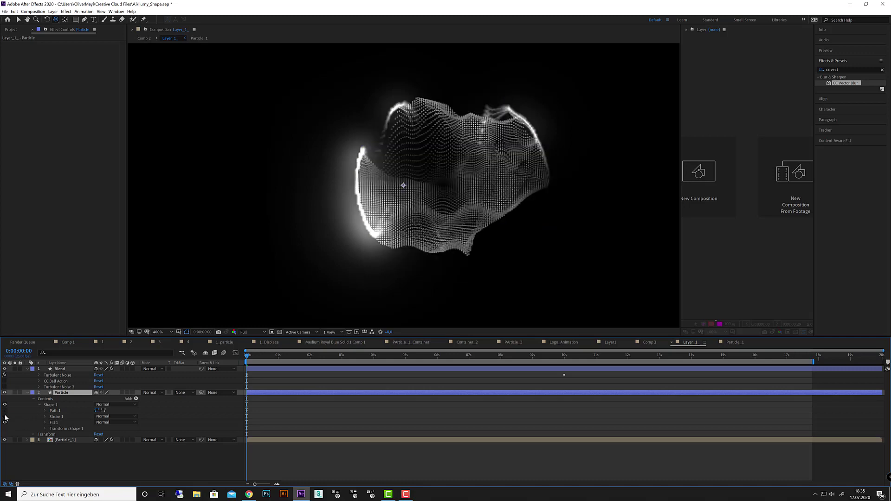
pyautogui.click(56, 416)
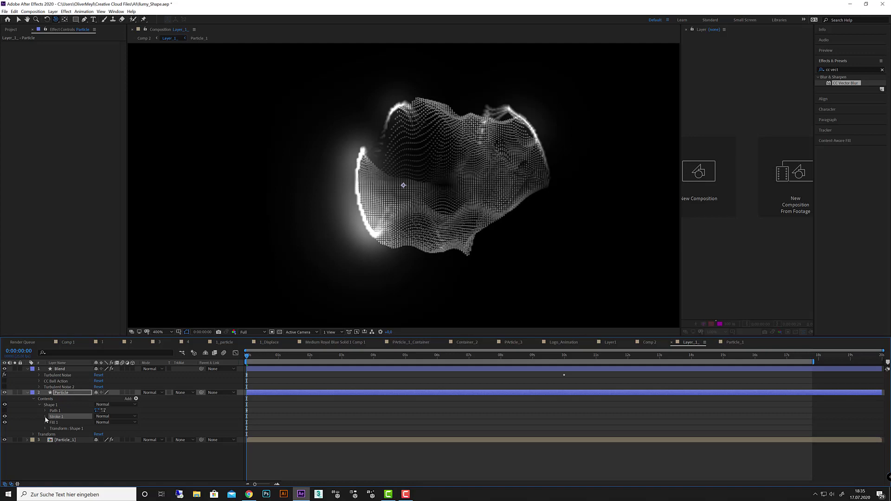
pyautogui.click(46, 417)
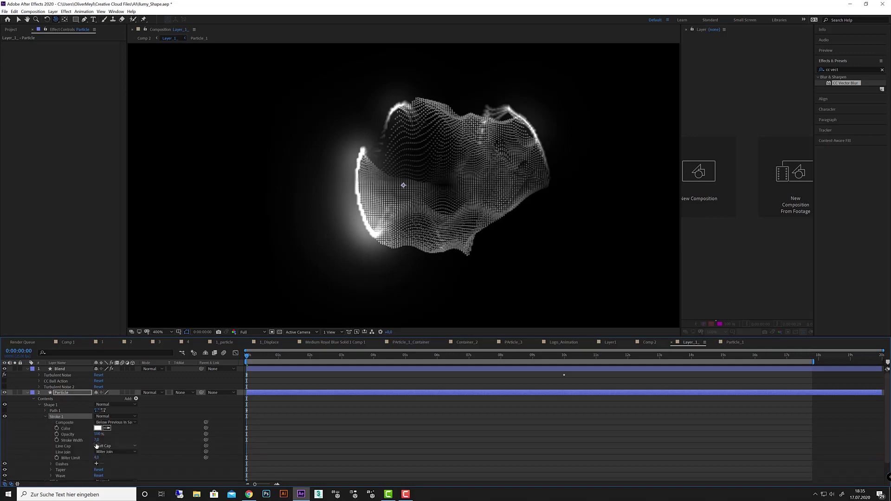
# Replace Stroke 1 inside the Particle layer's Shape 1 with a new Stroke added to the layer's contents, and expand its properties
pyautogui.click(70, 394)
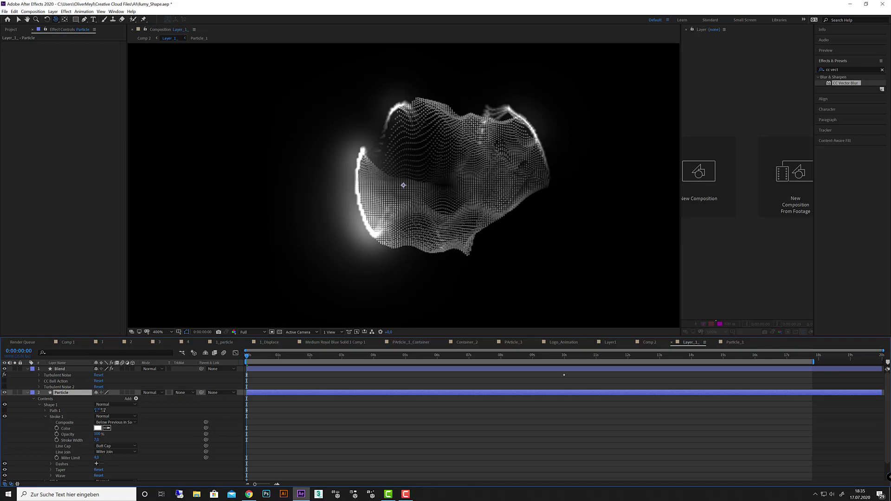
pyautogui.click(45, 417)
pyautogui.click(60, 417)
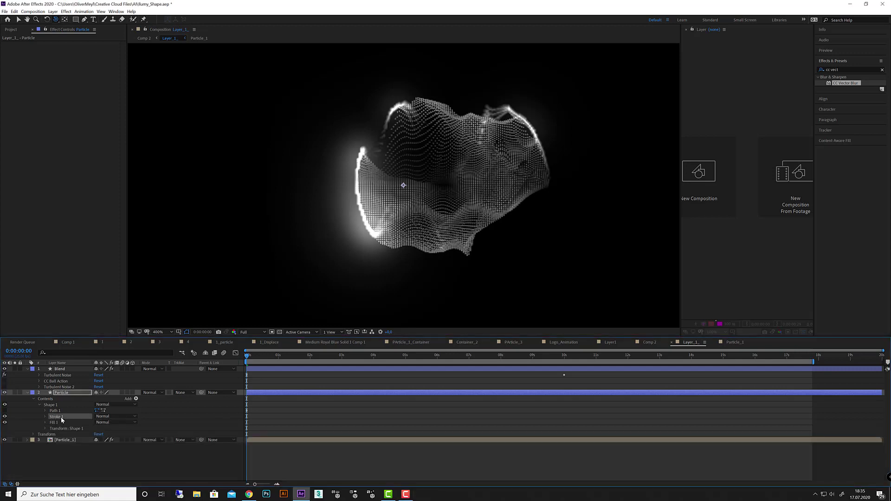
pyautogui.press('Delete')
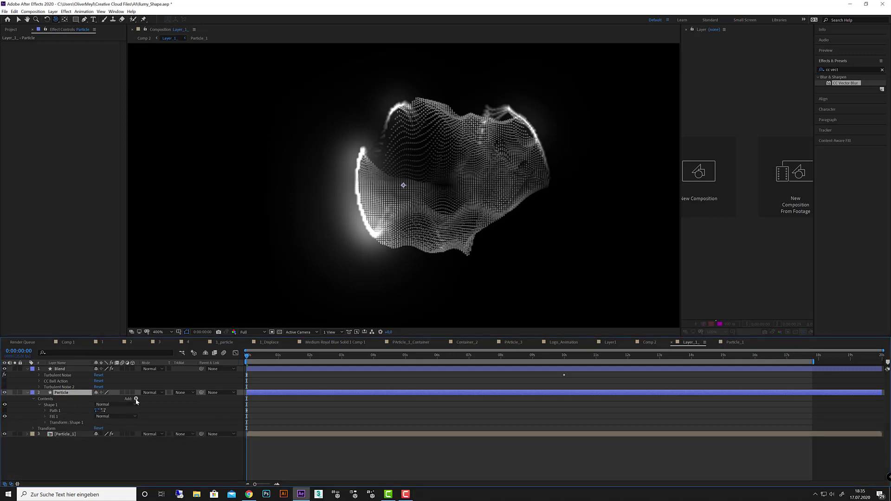
pyautogui.click(136, 399)
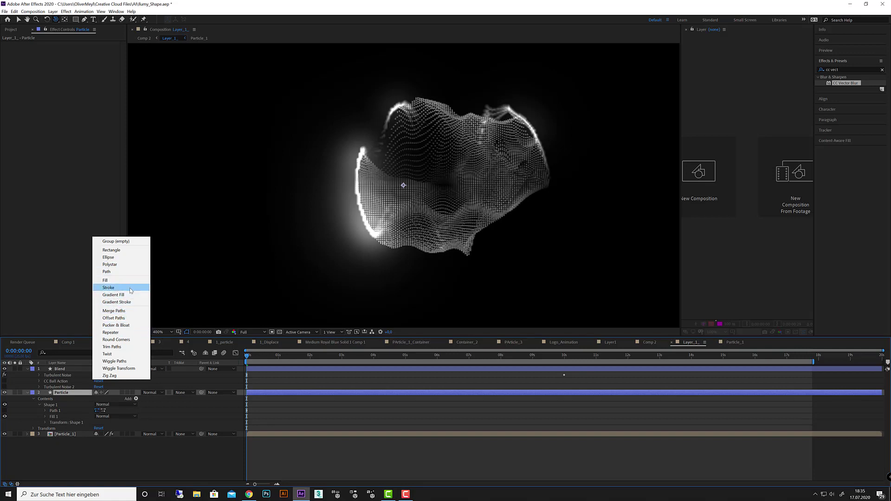
pyautogui.click(109, 288)
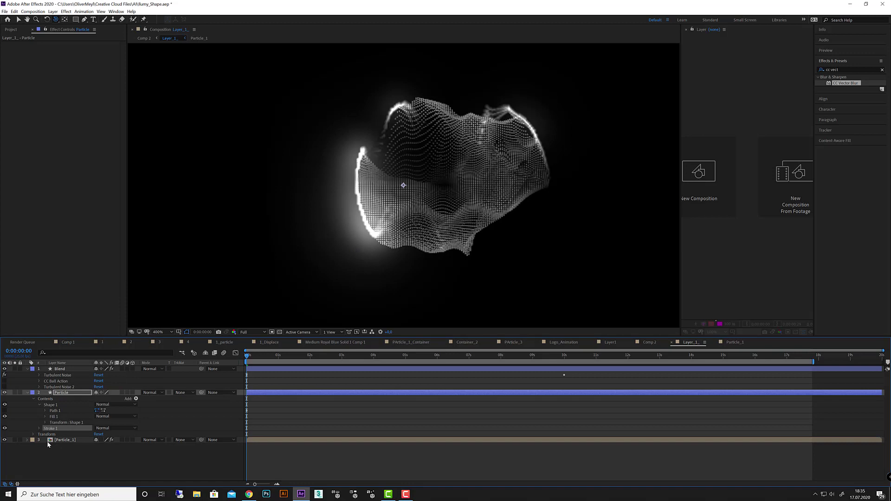
pyautogui.scroll(-4, 425, 273)
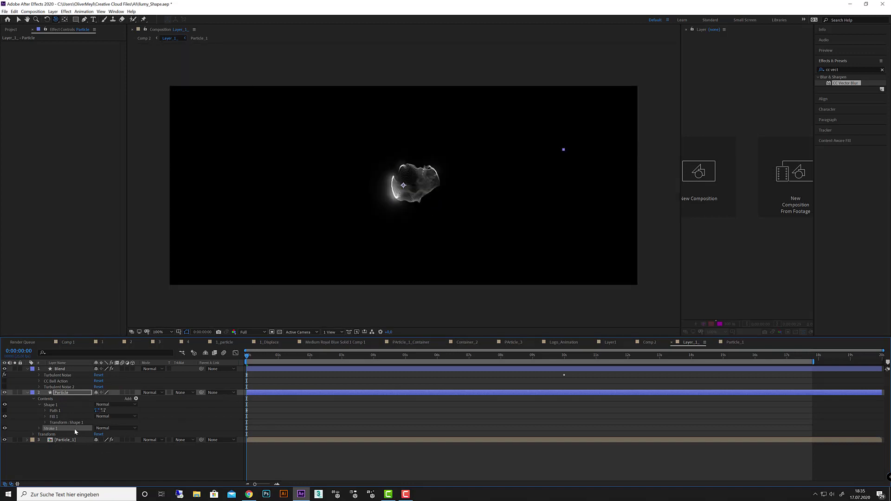
pyautogui.click(39, 428)
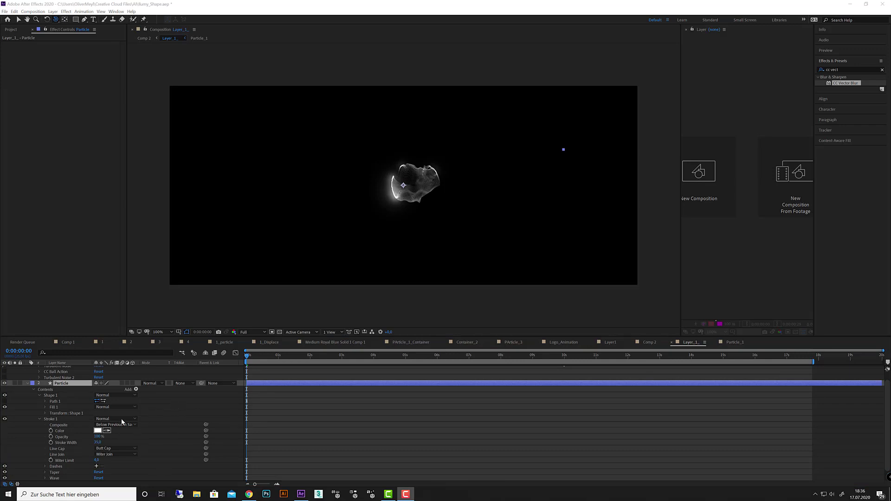
# Delete the copied Particle layer from the Layer_1_ composition
pyautogui.scroll(1, 146, 417)
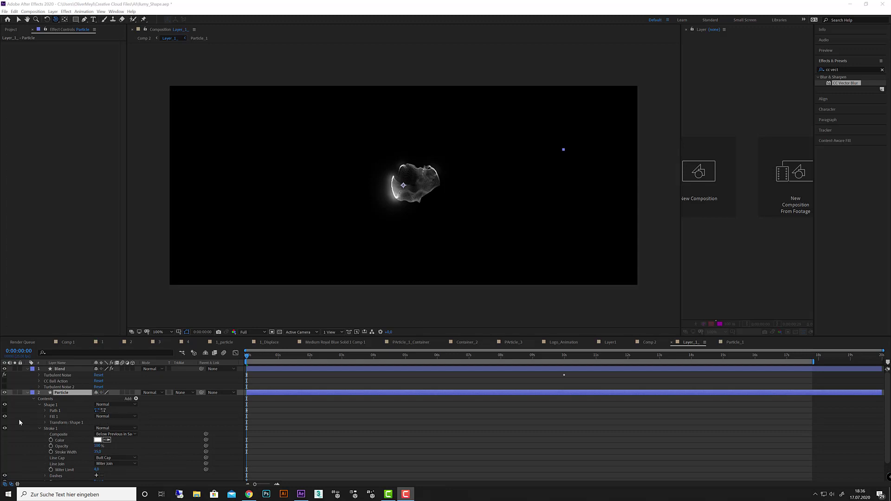
pyautogui.click(71, 396)
pyautogui.press('Delete')
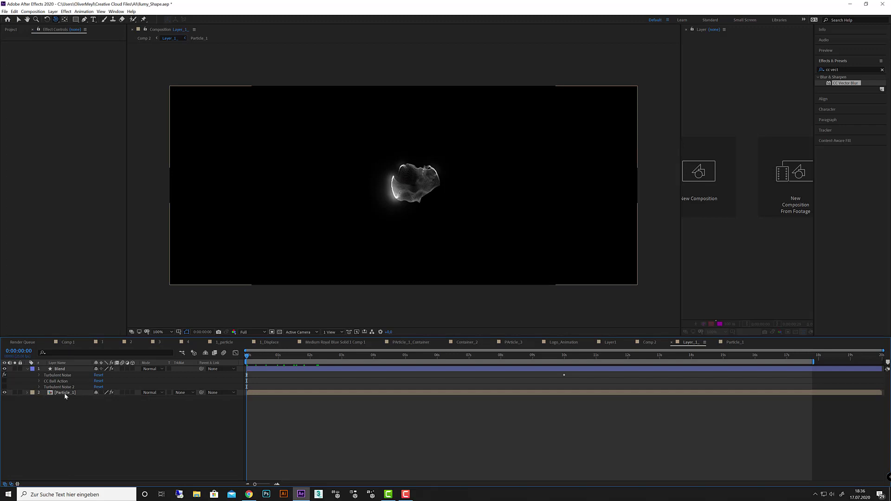
# Copy the Particle Ring_3 layer from the Particle_1 composition into Layer_1_, above the Blend layer
pyautogui.doubleClick(65, 393)
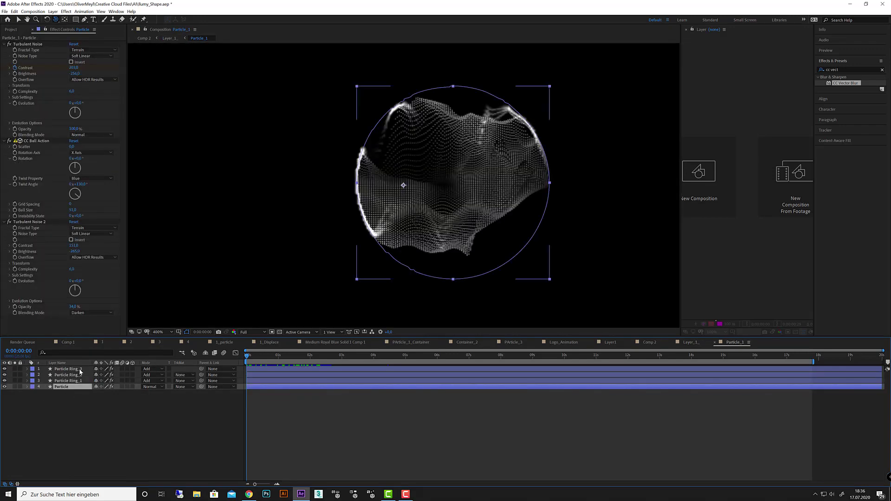
pyautogui.click(79, 369)
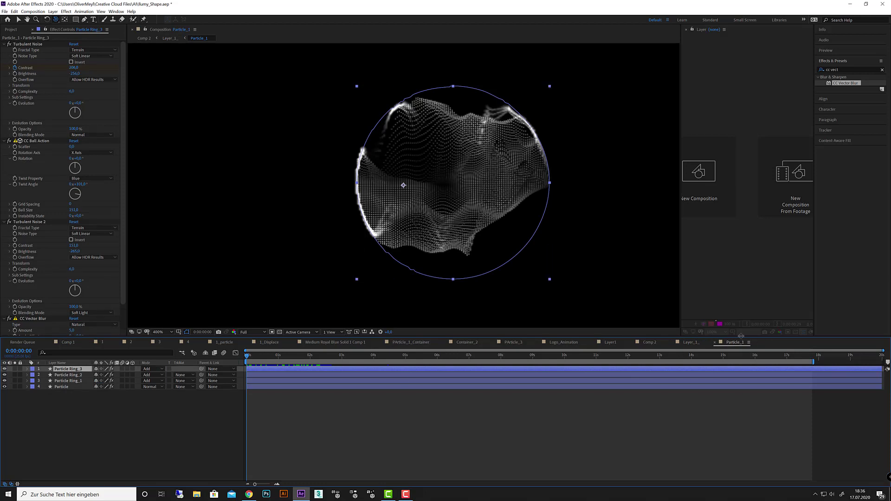
pyautogui.click(693, 343)
pyautogui.click(68, 369)
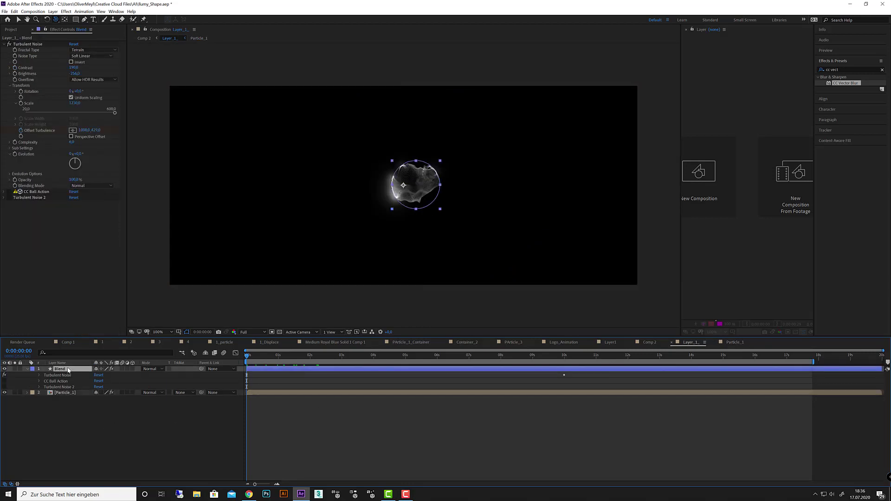
pyautogui.hotkey('ctrl', 'v')
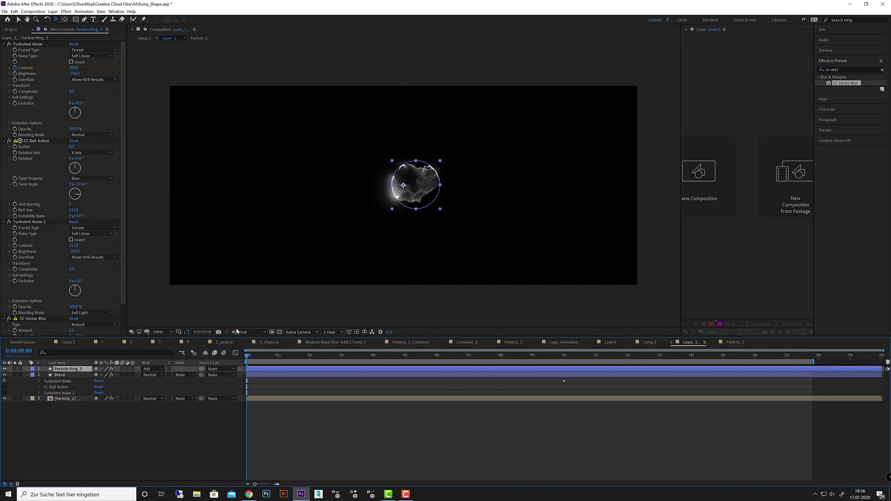
pyautogui.press('.')
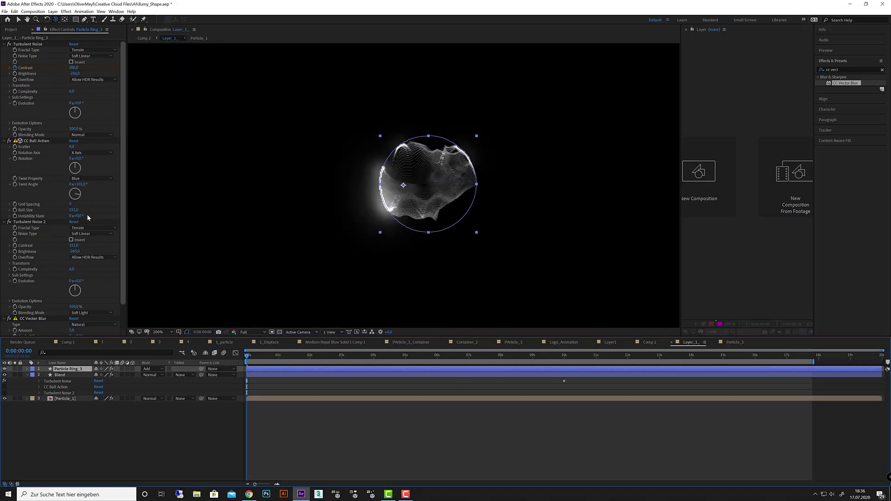
# Collapse and turn off the Turbulent Noise, CC Ball Action and Turbulent Noise 2 effects on the copied Particle Ring_3 layer
pyautogui.click(6, 44)
pyautogui.click(4, 50)
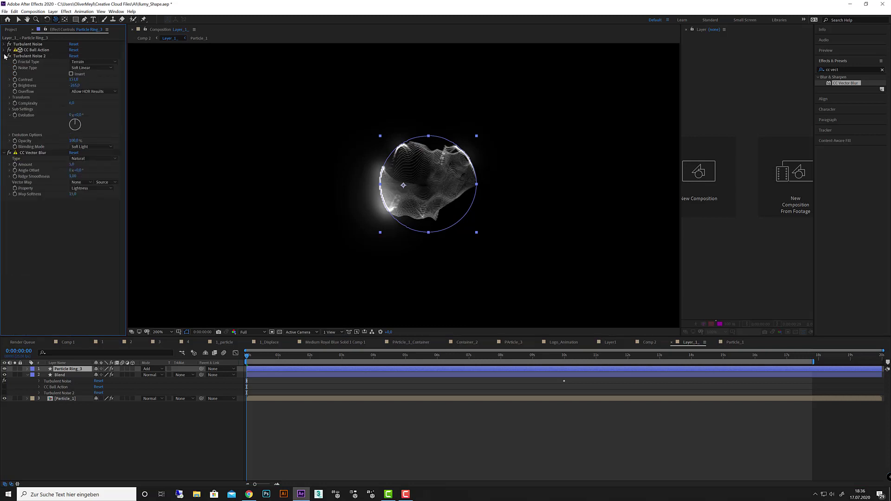
pyautogui.click(4, 56)
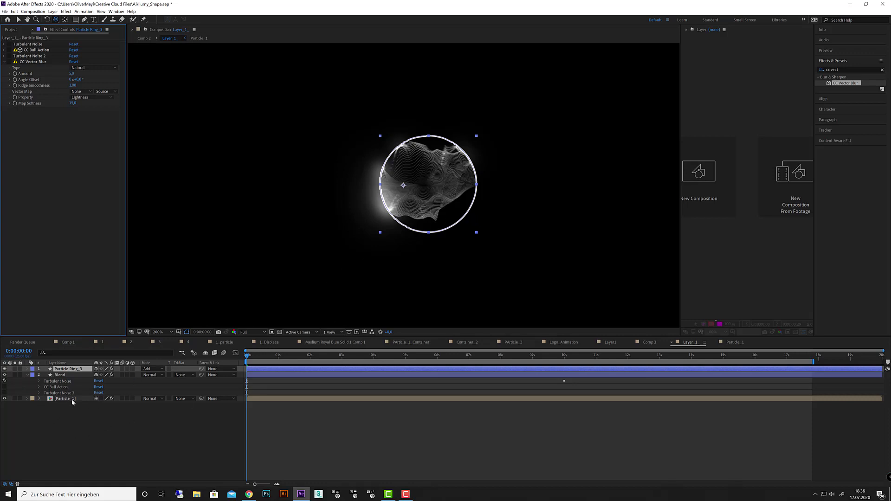
# Expand Stroke 1 in Particle Ring_3's Shape 1 and set its stroke width to 1
pyautogui.click(27, 375)
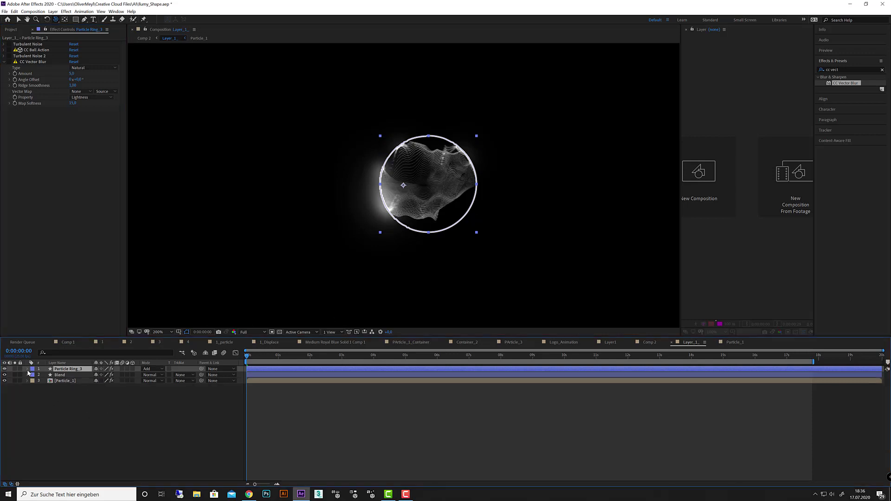
pyautogui.click(27, 369)
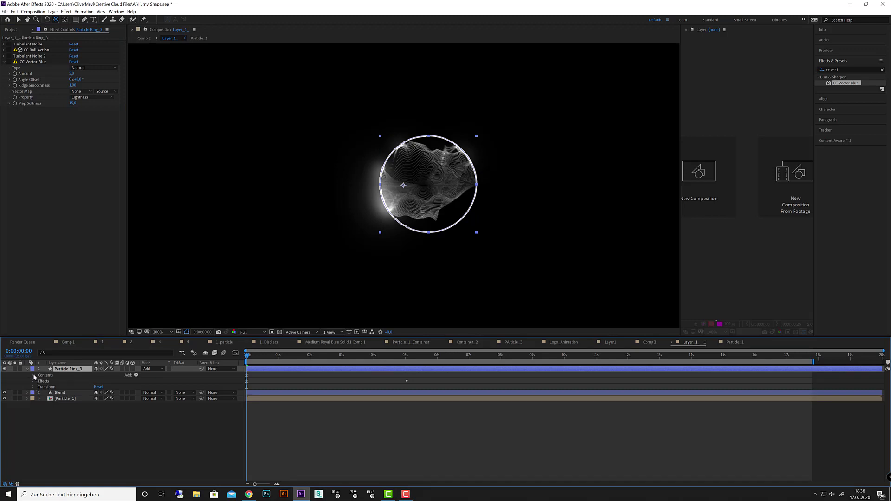
pyautogui.click(33, 375)
pyautogui.click(39, 381)
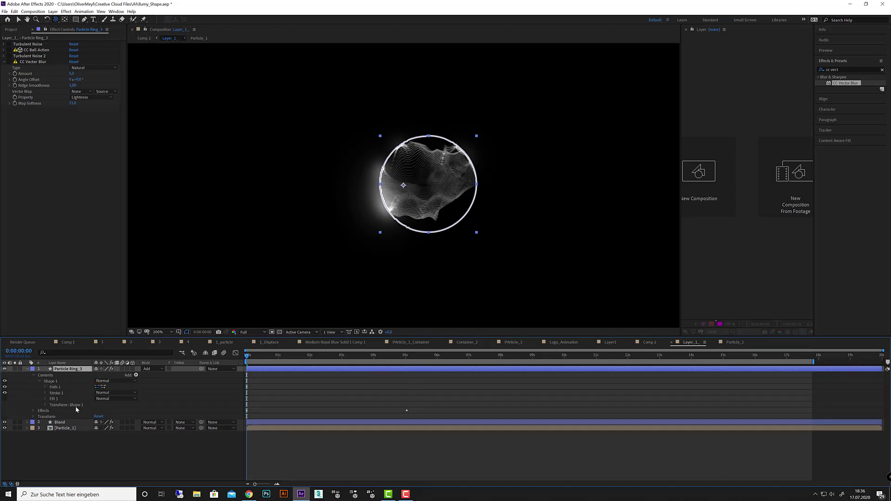
pyautogui.click(46, 392)
pyautogui.click(97, 416)
pyautogui.write('1')
pyautogui.press('Return')
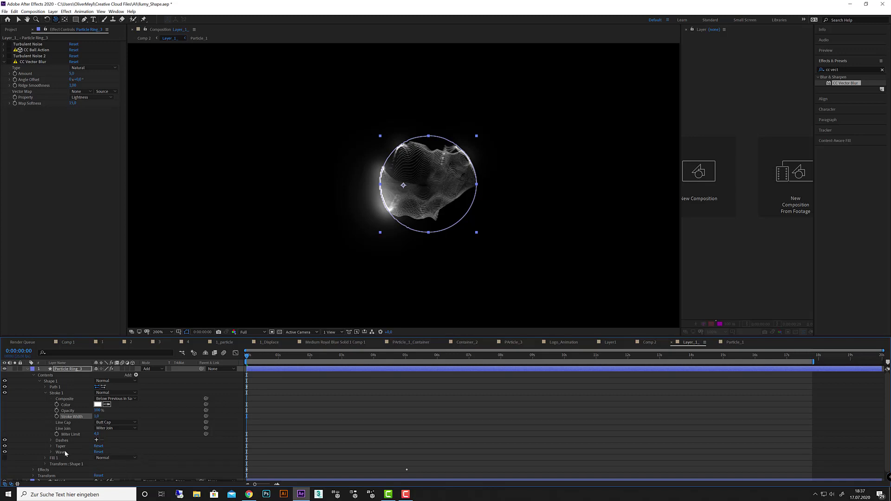
# Add dashes to Particle Ring_3's Stroke 1 and set the dash length to 42
pyautogui.click(97, 441)
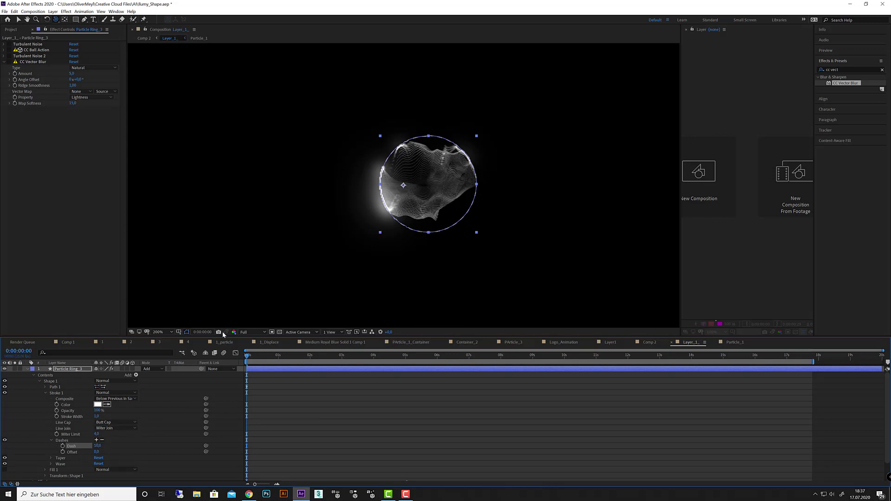
pyautogui.press('.')
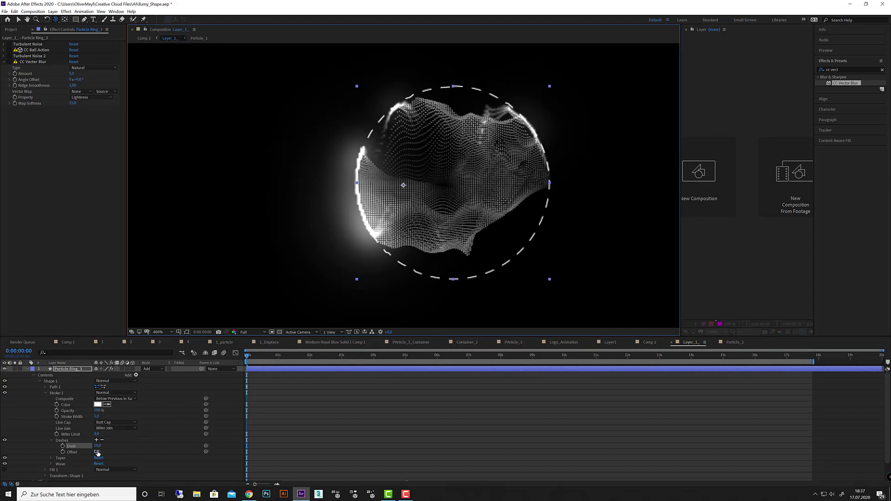
pyautogui.moveTo(97, 446); pyautogui.dragTo(112, 444)
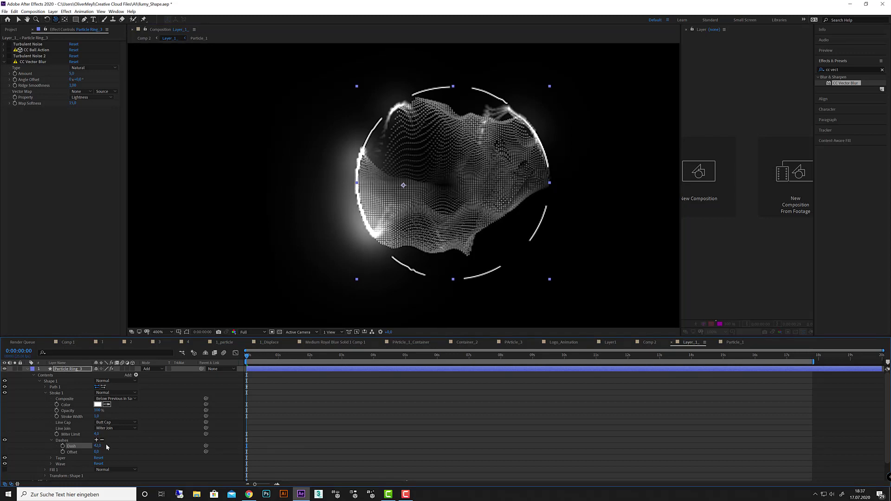
# Add Offset Paths to Particle Ring_3's Shape 1 and set the number of copies to 2
pyautogui.click(136, 375)
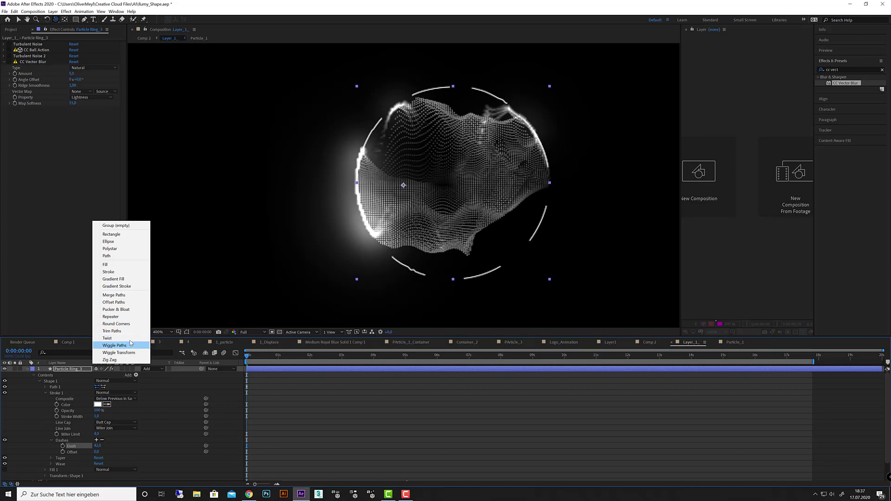
pyautogui.click(135, 305)
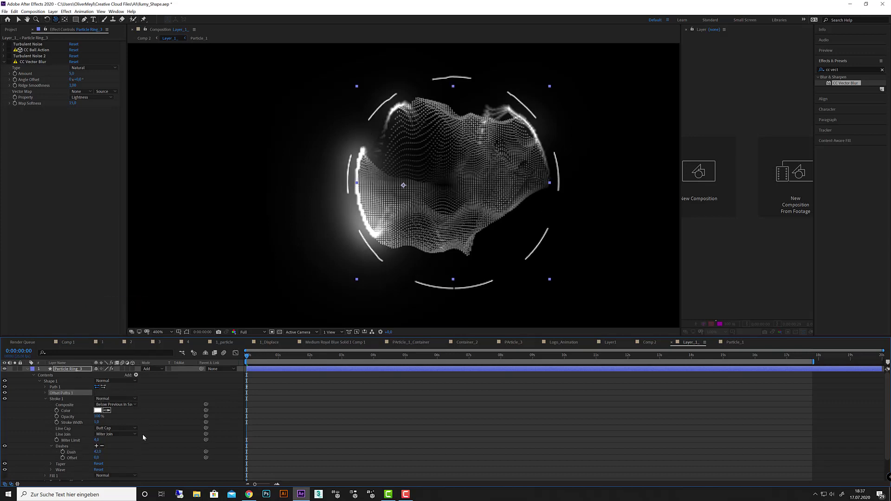
pyautogui.click(45, 393)
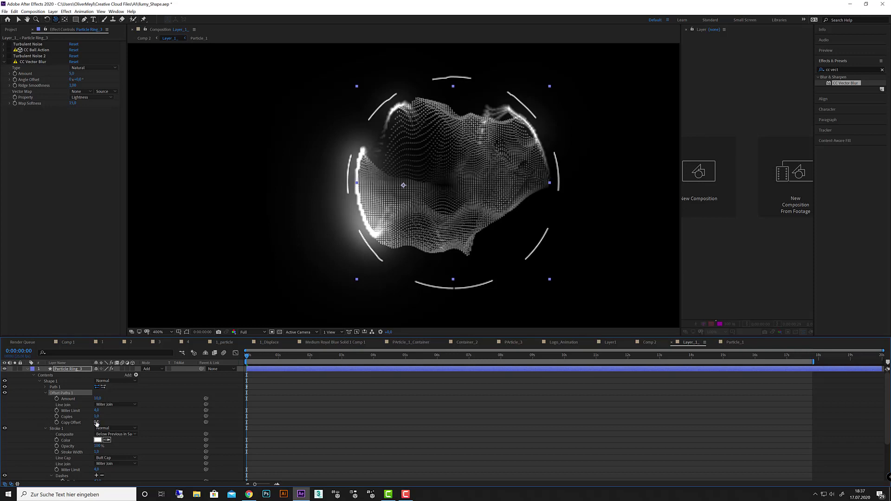
pyautogui.moveTo(98, 420); pyautogui.dragTo(97, 416)
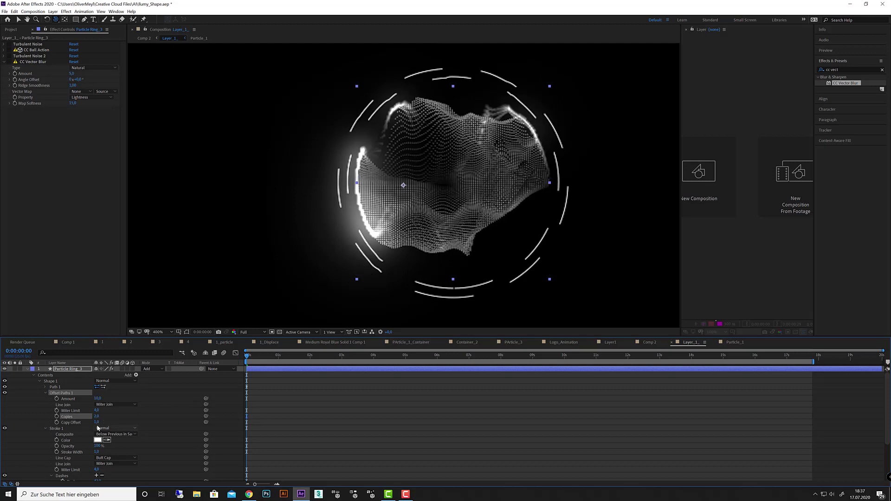
# Set the copy offset of Particle Ring_3's Offset Paths to 1 and its amount to 4, and collapse the layer
pyautogui.moveTo(97, 425); pyautogui.dragTo(106, 427)
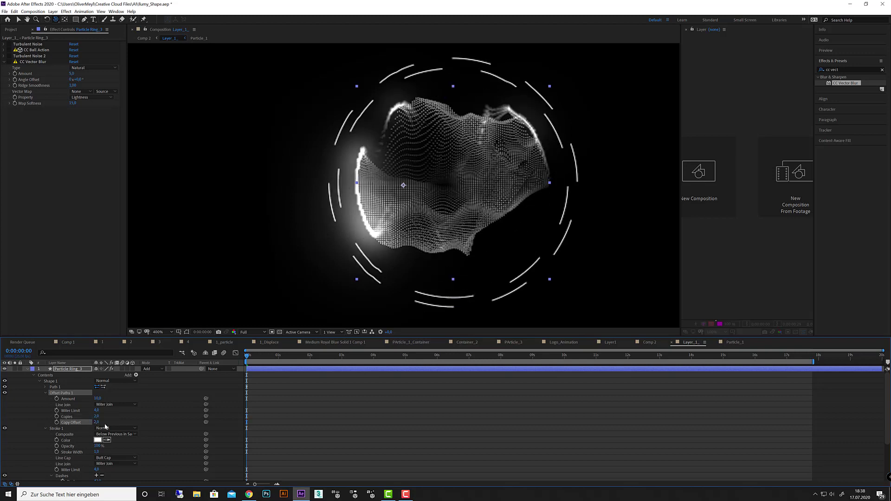
pyautogui.click(97, 422)
pyautogui.write('1')
pyautogui.press('Return')
pyautogui.moveTo(98, 398); pyautogui.dragTo(95, 399)
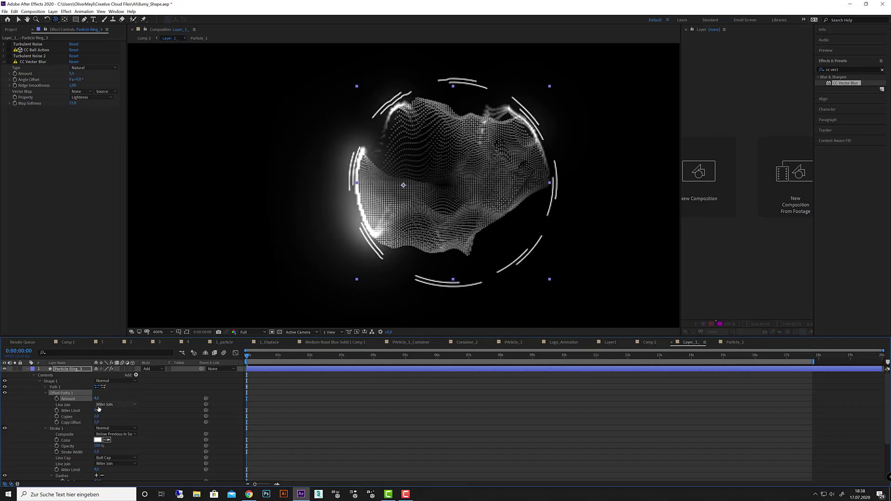
pyautogui.click(27, 369)
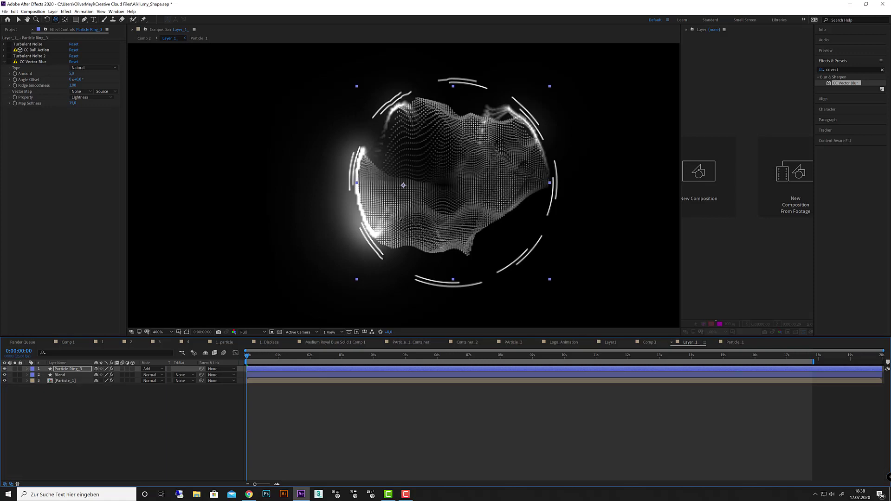
# Scrub through the dashed outline's animation in Layer_1_ and preview it in Comp 2
pyautogui.click(388, 355)
pyautogui.moveTo(420, 356); pyautogui.dragTo(396, 358)
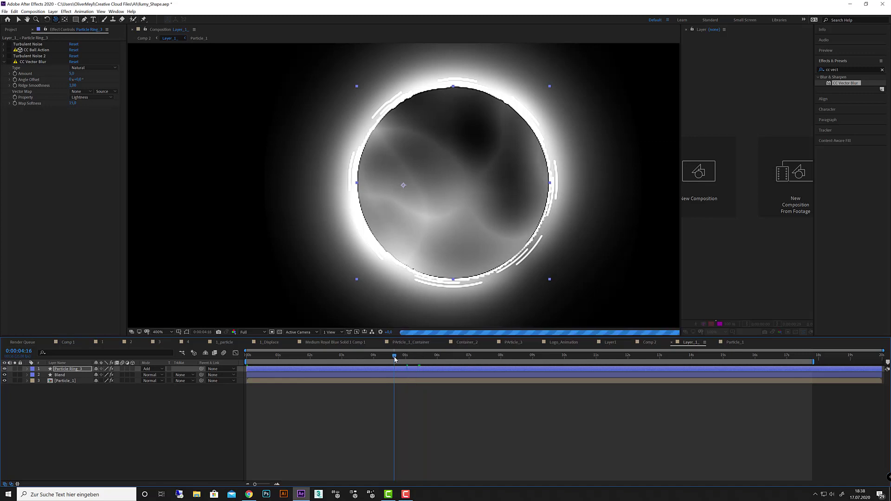
pyautogui.click(650, 342)
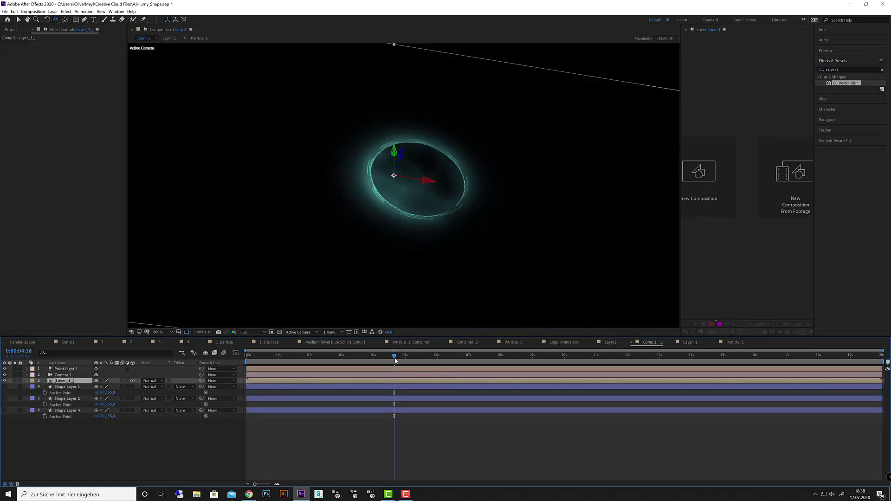
pyautogui.moveTo(341, 365); pyautogui.dragTo(224, 363)
pyautogui.press('space')
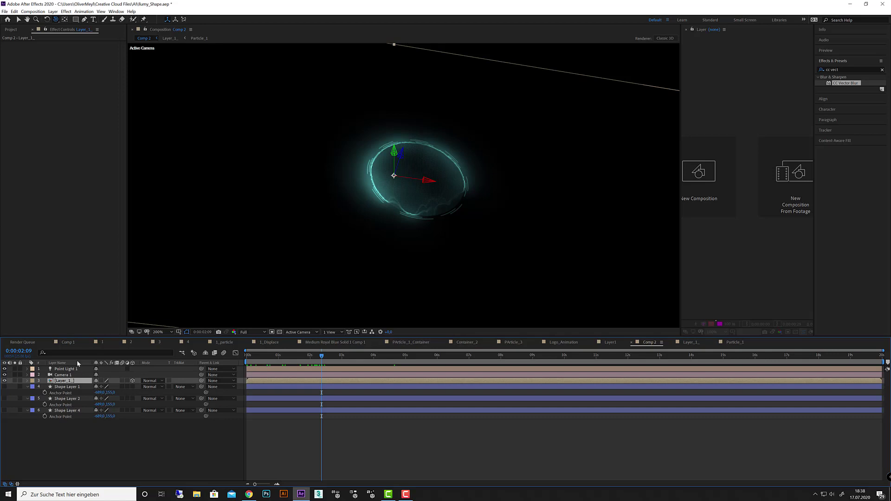
# View the full frame of Comp 1 and open its nested composition 1
pyautogui.click(68, 343)
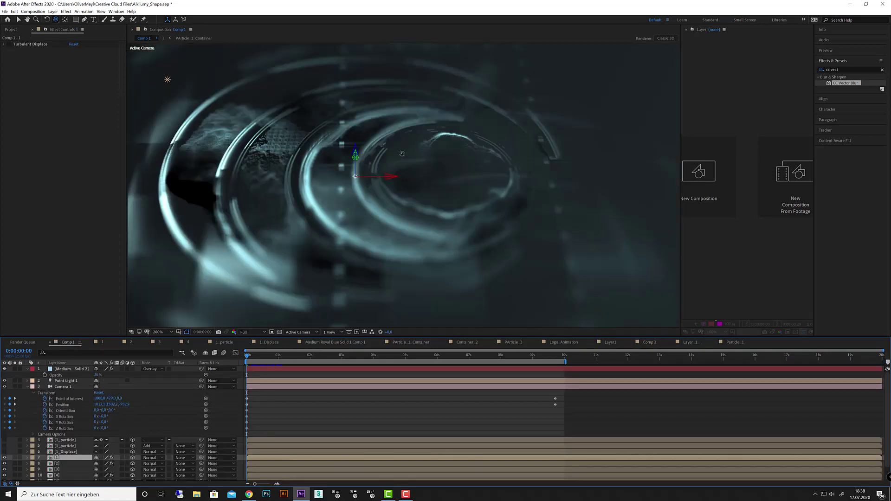
pyautogui.press(',')
pyautogui.press(',')
pyautogui.press('.')
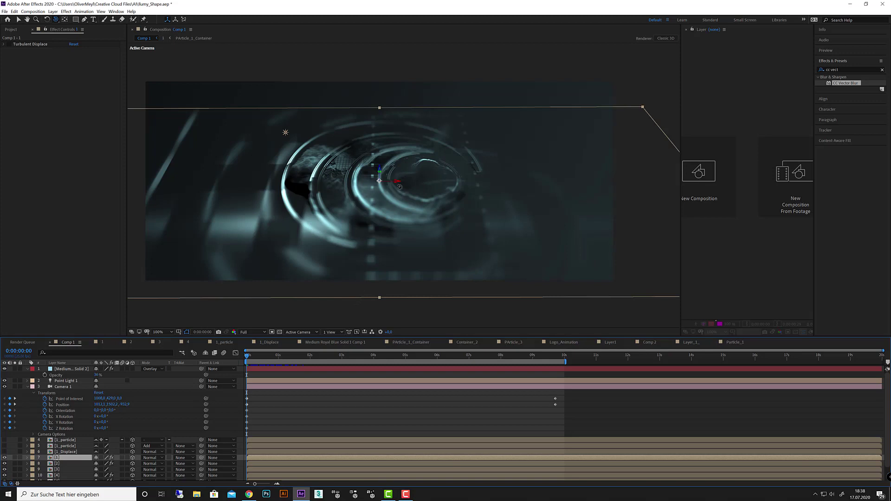
pyautogui.doubleClick(61, 458)
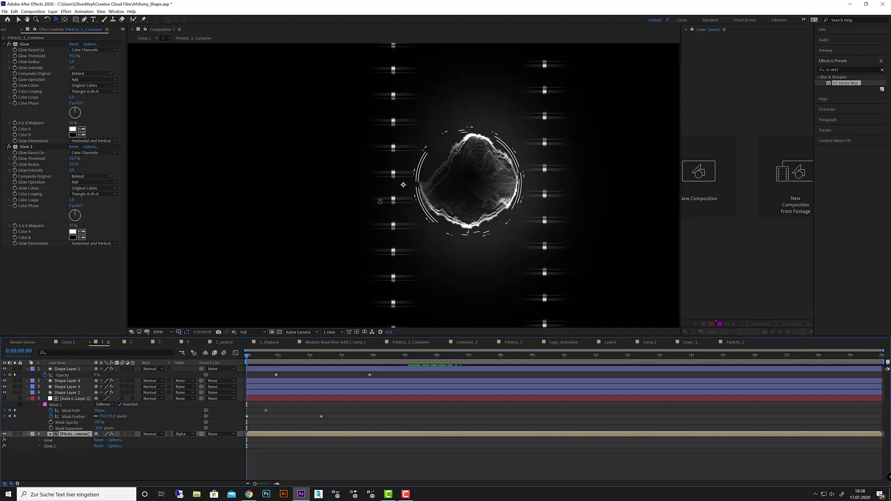
# Check what Shape Layer 1 and Shape Layer 4 contribute to composition 1 by temporarily hiding each layer
pyautogui.click(58, 369)
pyautogui.click(5, 370)
pyautogui.click(5, 370)
pyautogui.click(4, 382)
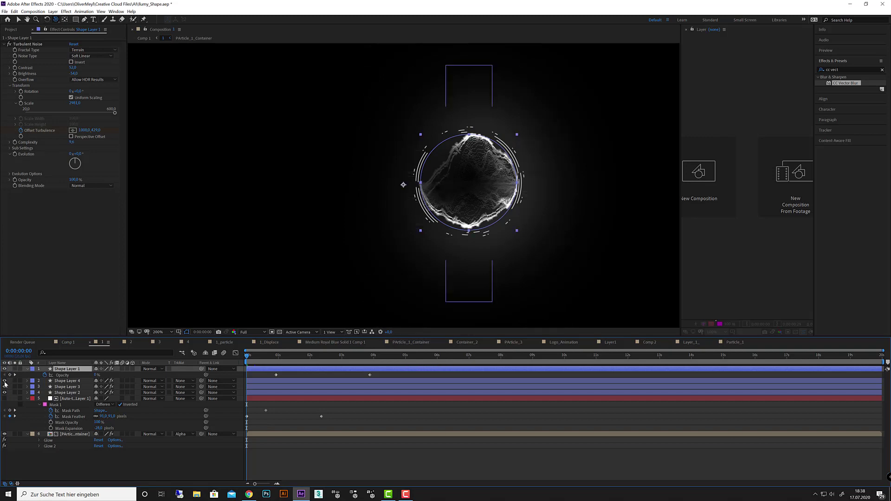
pyautogui.click(5, 381)
# Examine Shape Layer 4's contents and compare its look with and without CC Cross Blur
pyautogui.click(63, 381)
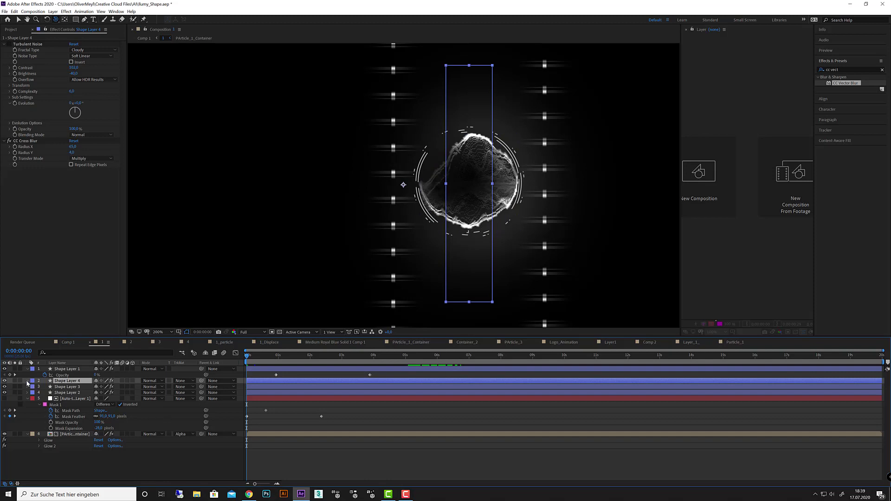
pyautogui.click(27, 381)
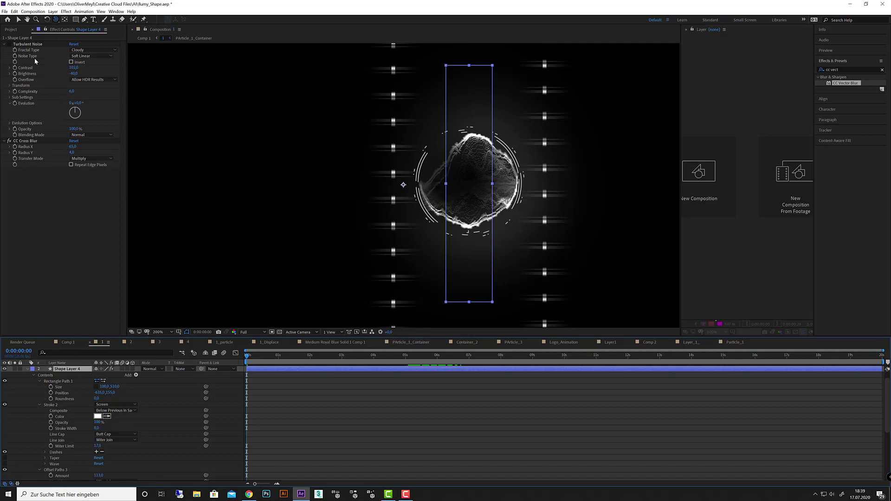
pyautogui.click(8, 141)
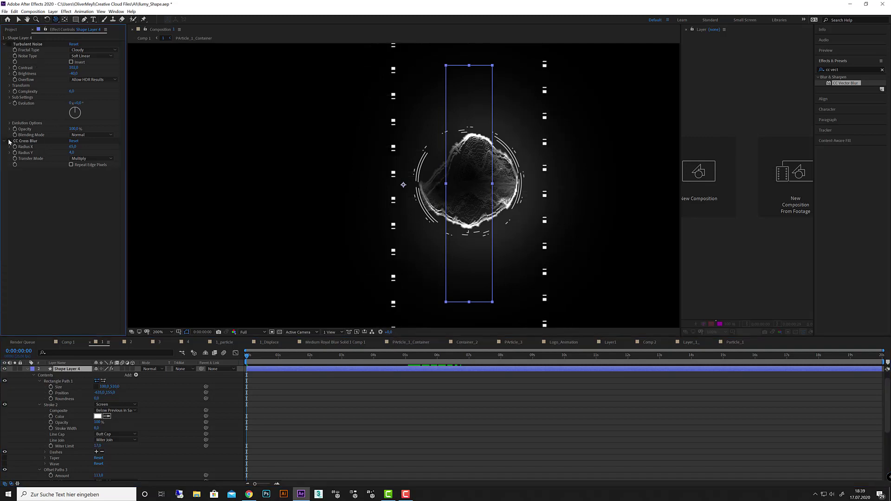
pyautogui.click(8, 141)
pyautogui.click(9, 142)
pyautogui.click(9, 141)
# Return to Comp 1 and switch to the Particle_1 composition
pyautogui.click(68, 343)
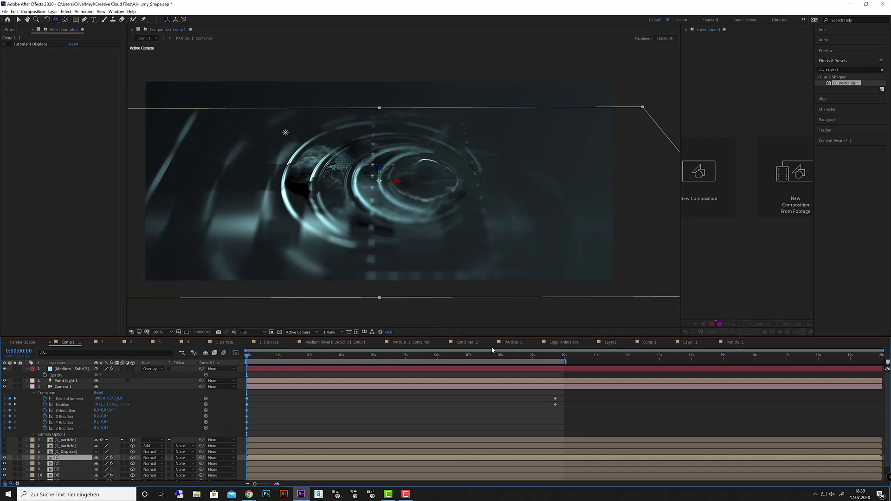
pyautogui.click(735, 343)
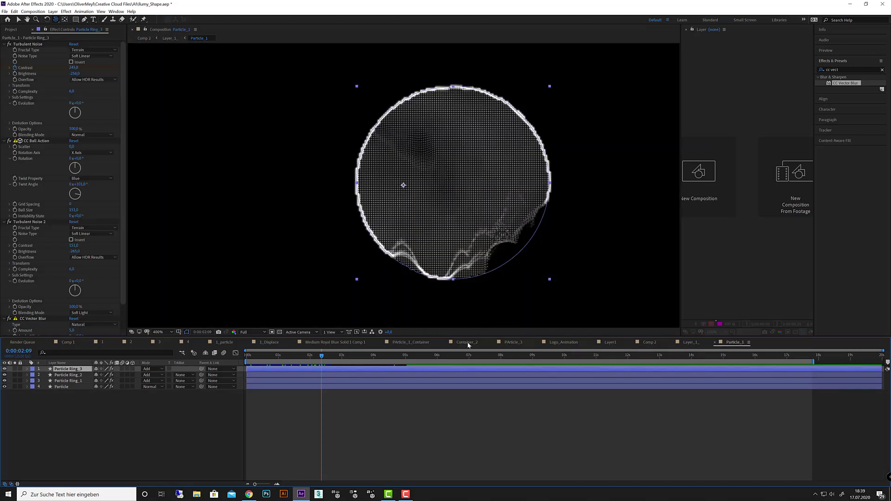
# Preview the glowing particle ring animation in the Layer_1_ composition from its first frame
pyautogui.click(693, 344)
pyautogui.moveTo(321, 356); pyautogui.dragTo(232, 366)
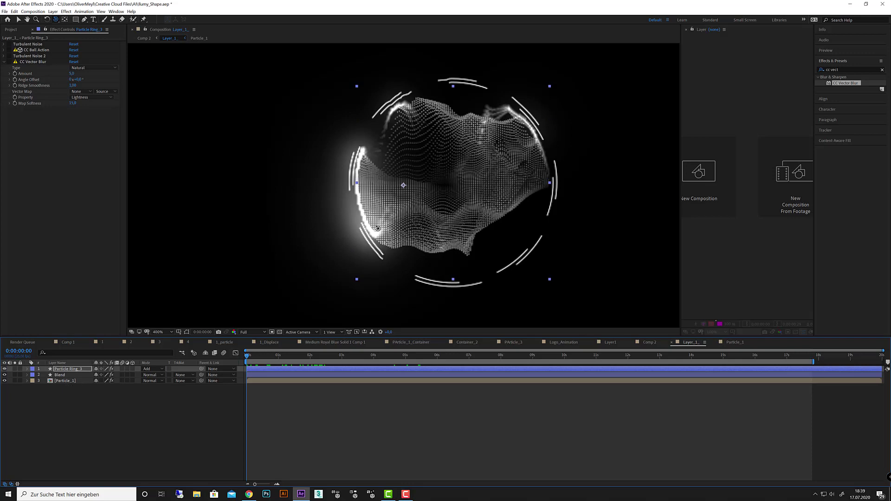
pyautogui.press('space')
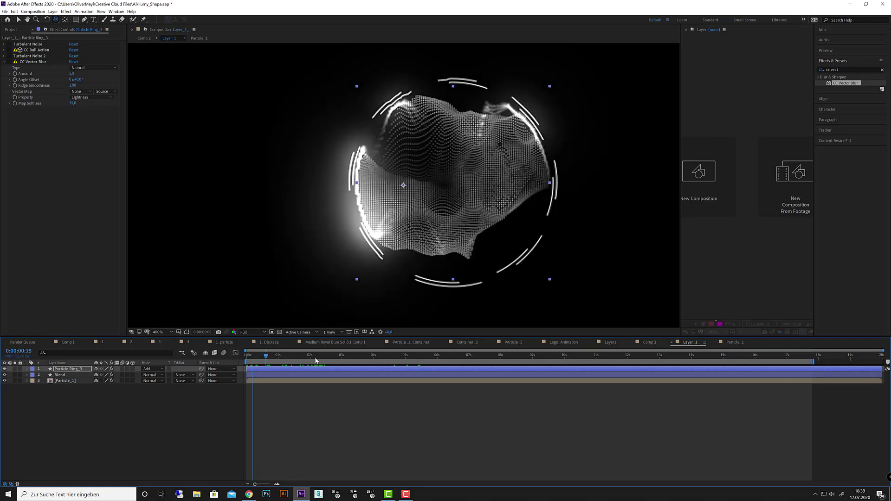
pyautogui.press('F10')
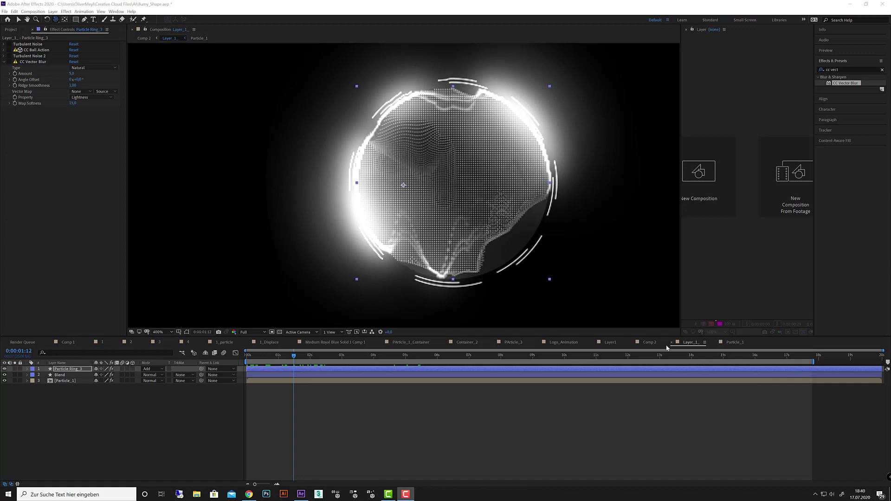
# Switch to Comp 2, hide the Layer_1_, Camera 1 and Point Light 1 layers, and collapse the shape layers' properties
pyautogui.click(649, 342)
pyautogui.moveTo(3, 381); pyautogui.dragTo(4, 369)
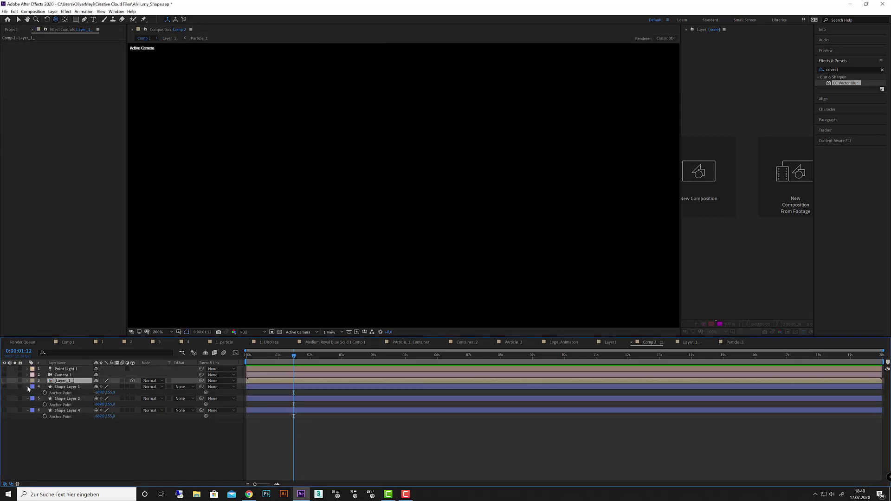
pyautogui.click(27, 387)
pyautogui.click(26, 393)
pyautogui.click(27, 399)
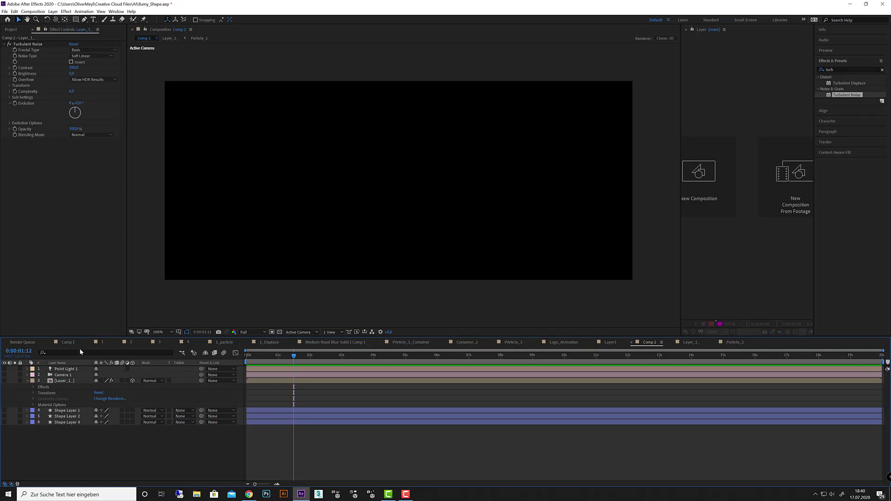
# Draw a filled rectangle across most of the Comp 2 frame as a new shape layer and apply Turbulent Noise
pyautogui.click(76, 20)
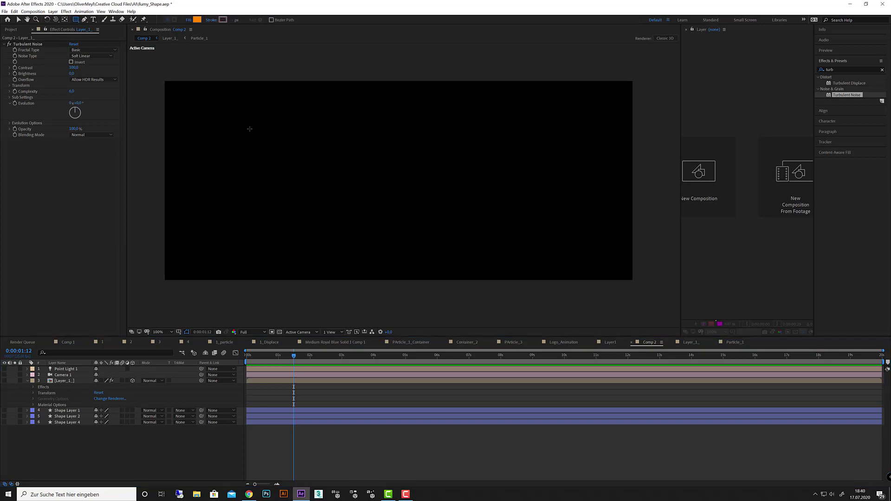
pyautogui.moveTo(220, 105); pyautogui.dragTo(617, 267)
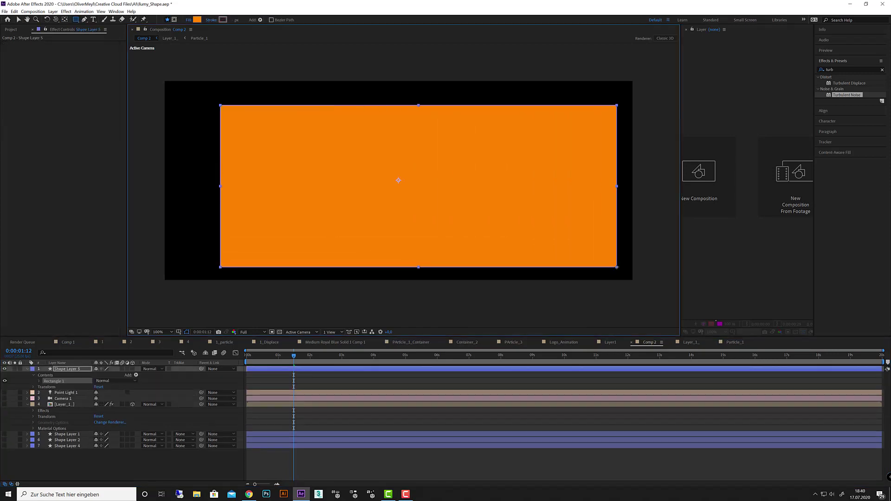
pyautogui.doubleClick(846, 95)
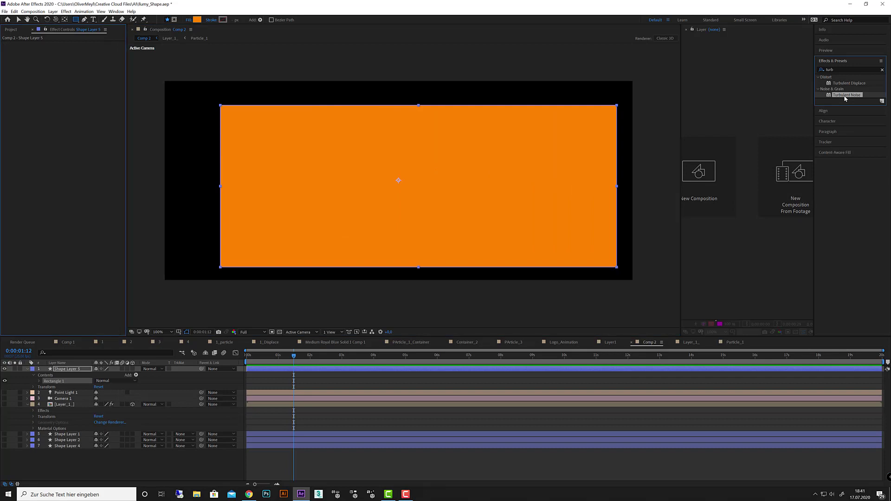
# Set the Turbulent Noise fractal type to Terrain, with contrast 46 and brightness -21
pyautogui.click(93, 50)
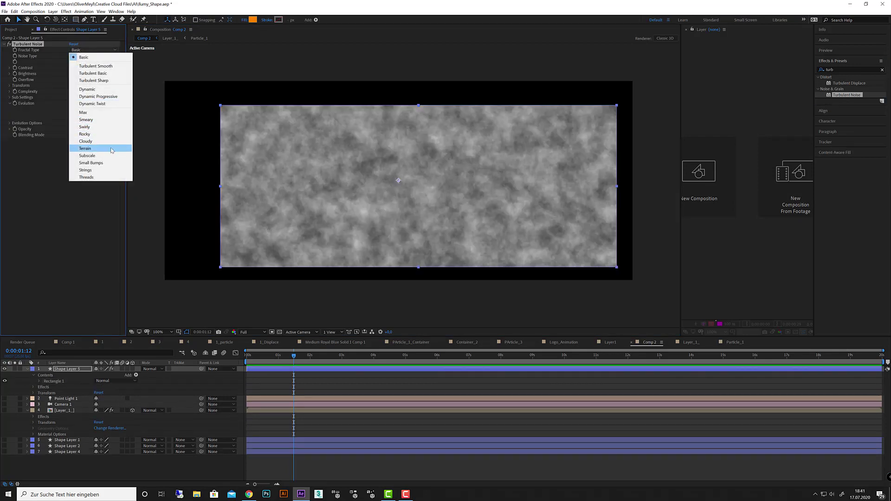
pyautogui.click(111, 148)
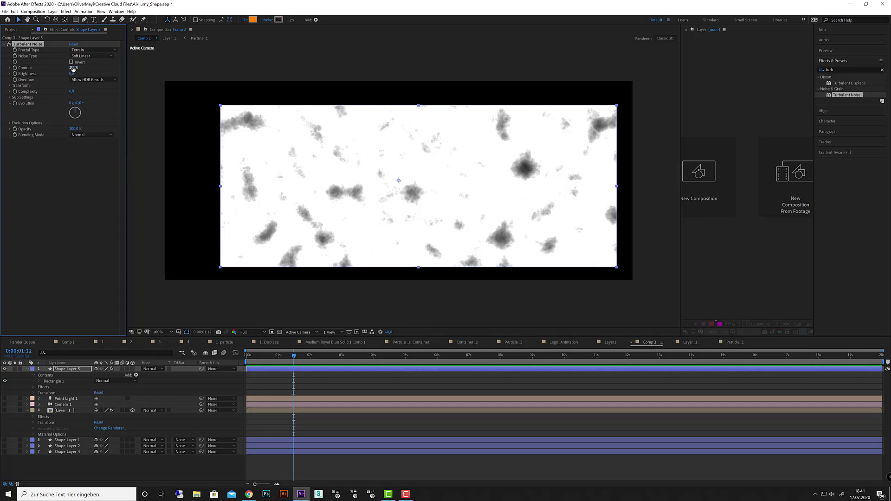
pyautogui.moveTo(73, 67)
pyautogui.mouseDown()
pyautogui.moveTo(36, 79)
pyautogui.moveTo(58, 68)
pyautogui.moveTo(46, 67)
pyautogui.moveTo(95, 73)
pyautogui.moveTo(53, 68)
pyautogui.moveTo(72, 73)
pyautogui.mouseUp()
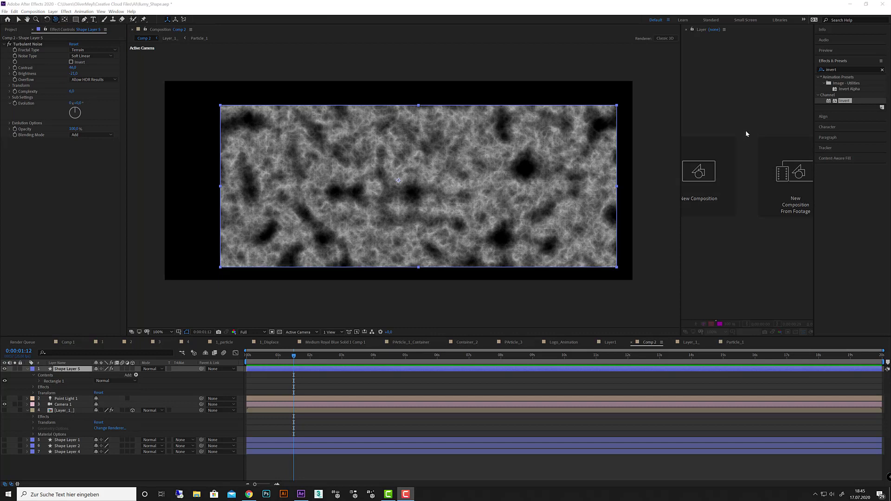
# Apply CC Ball Action to Shape Layer 5 with Twist Property set to Blue and a twist angle of about -49°
pyautogui.click(844, 69)
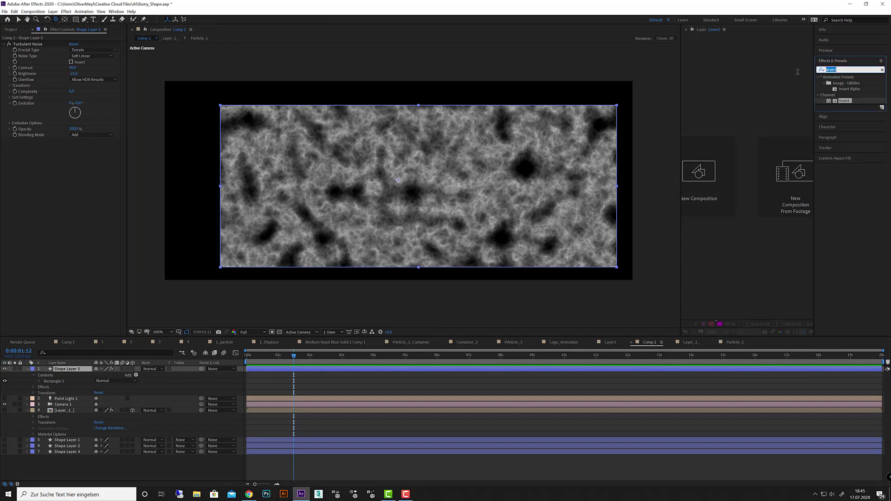
pyautogui.write('cc b')
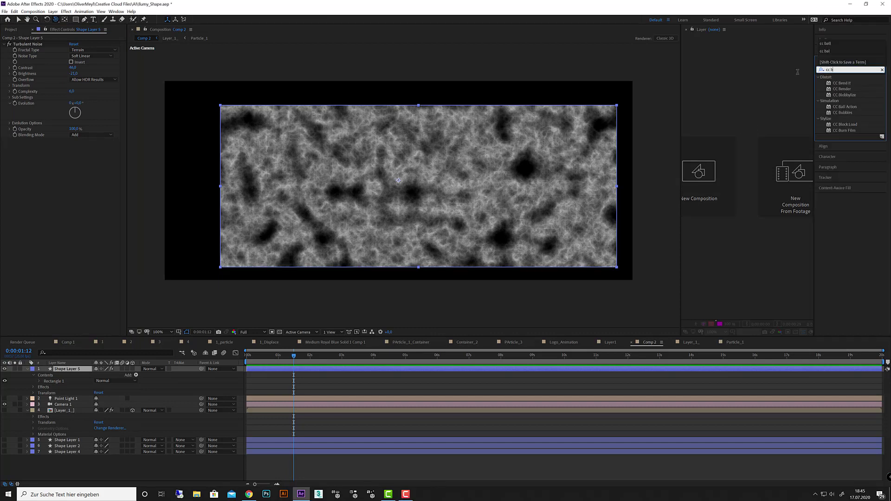
pyautogui.write('a')
pyautogui.doubleClick(854, 84)
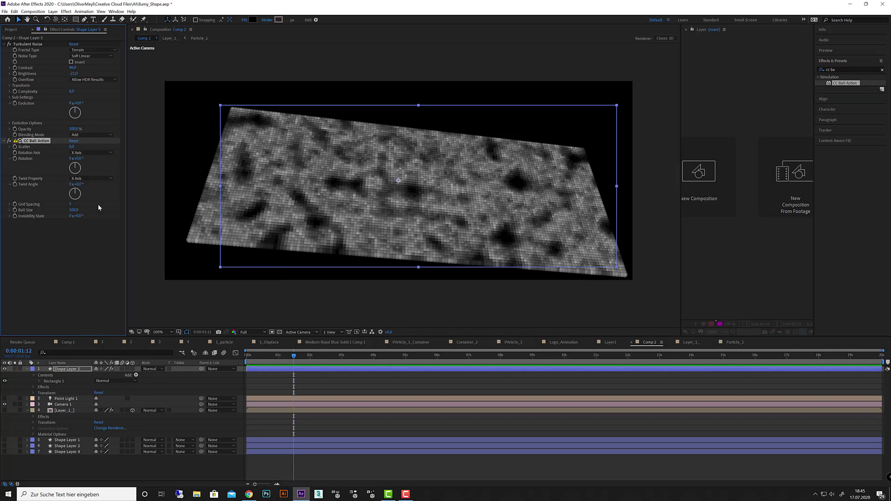
pyautogui.click(91, 179)
pyautogui.click(98, 243)
pyautogui.moveTo(77, 184)
pyautogui.mouseDown()
pyautogui.moveTo(102, 183)
pyautogui.moveTo(60, 184)
pyautogui.mouseUp()
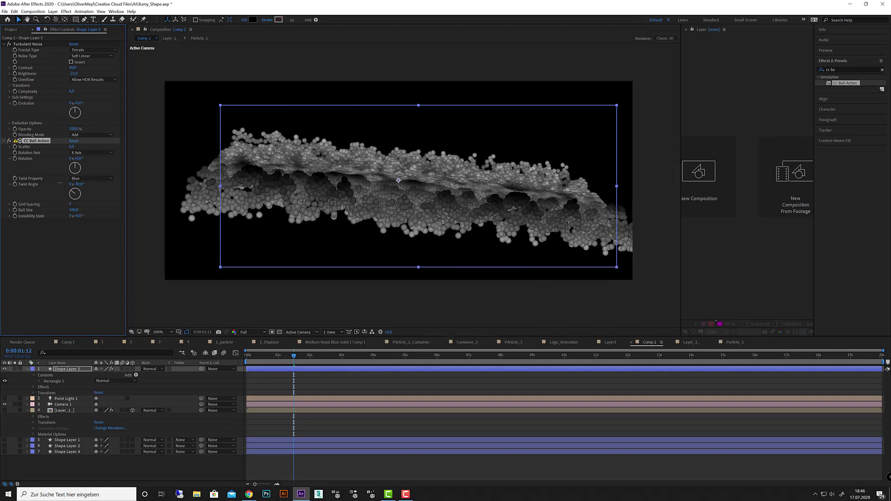
# Set CC Ball Action's Grid Spacing to 0 and reduce the Ball Size to about 52
pyautogui.click(71, 204)
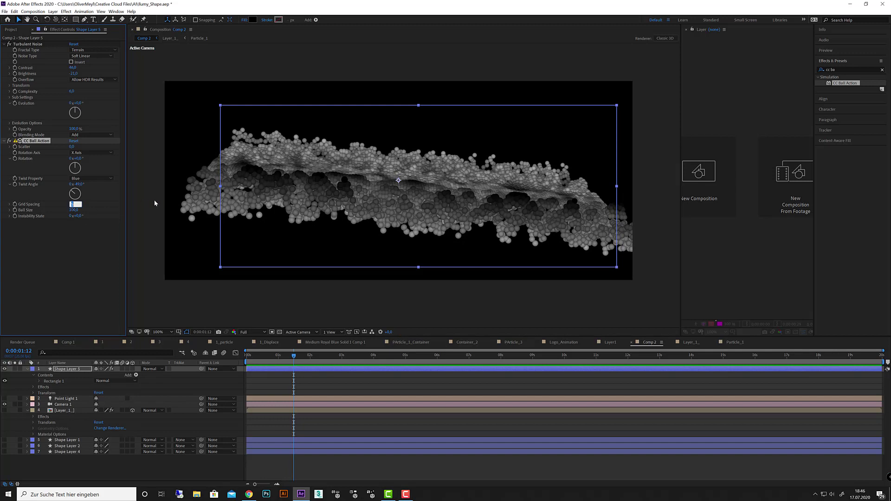
pyautogui.write('0')
pyautogui.press('Return')
pyautogui.moveTo(74, 209); pyautogui.dragTo(60, 212)
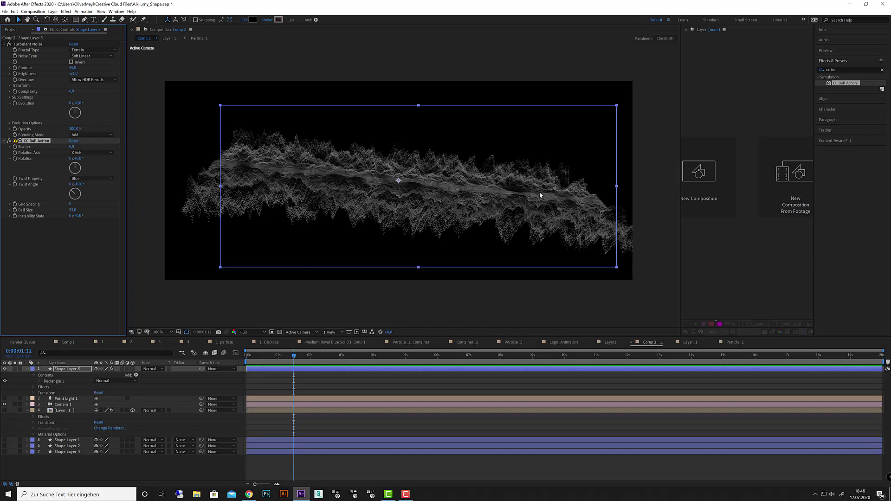
# Keep Shape Layer 5's black fill and add a Gradient Ramp as its first effect, above Turbulent Noise
pyautogui.click(253, 20)
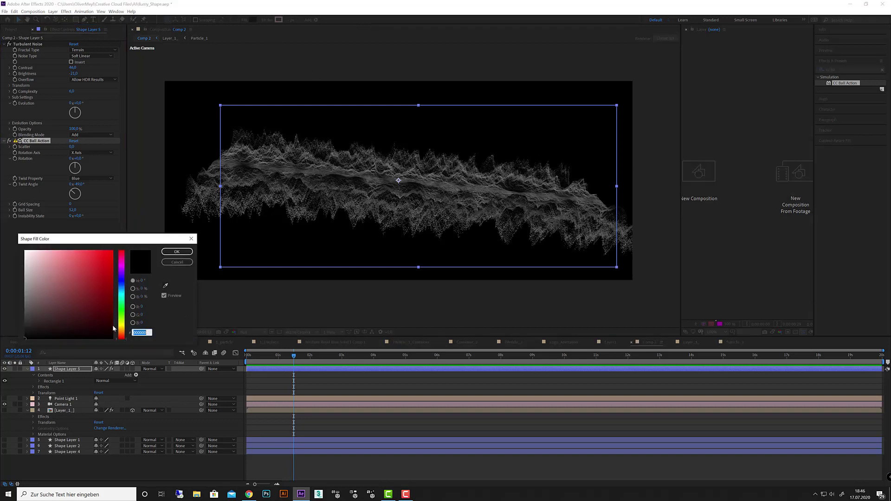
pyautogui.click(174, 251)
pyautogui.click(837, 69)
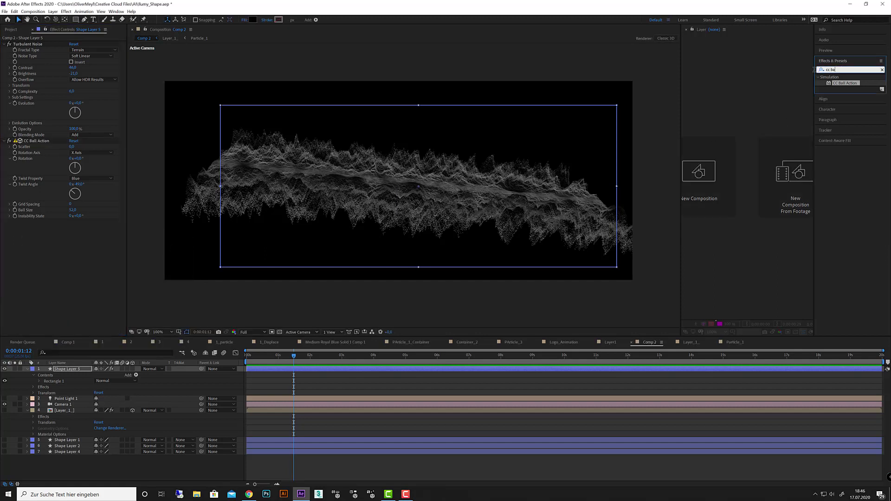
pyautogui.write('gradien')
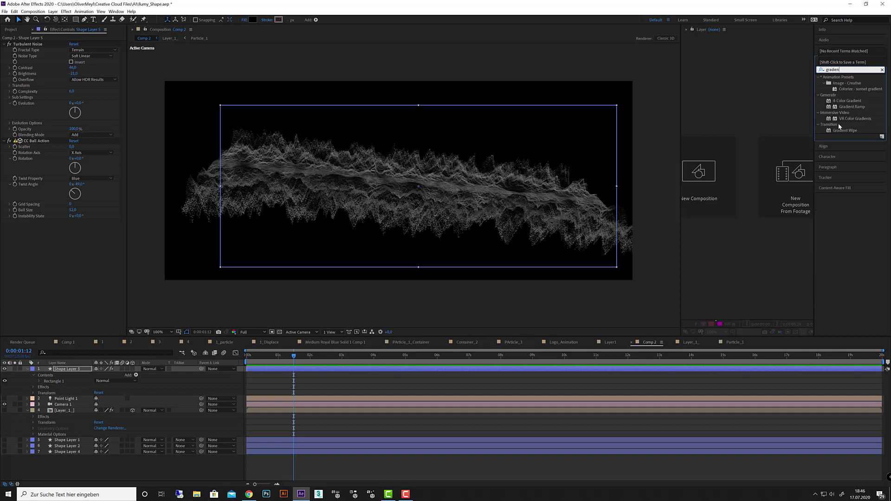
pyautogui.doubleClick(852, 107)
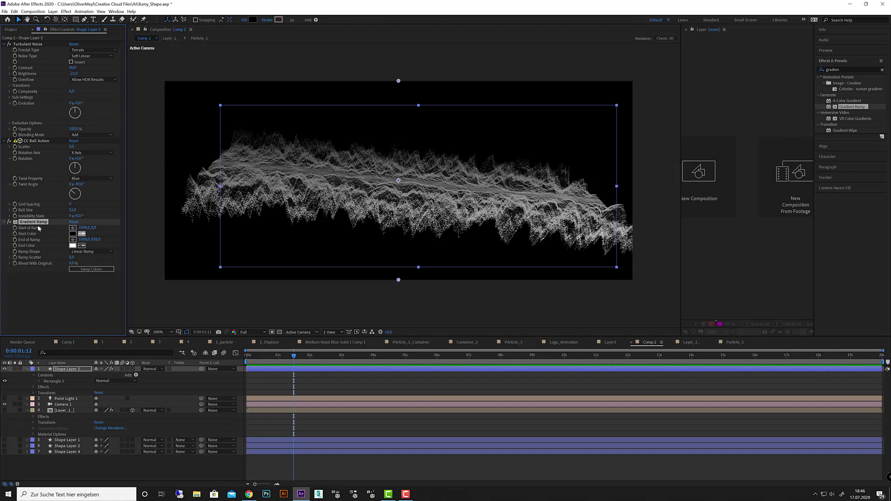
pyautogui.moveTo(40, 224); pyautogui.dragTo(40, 44)
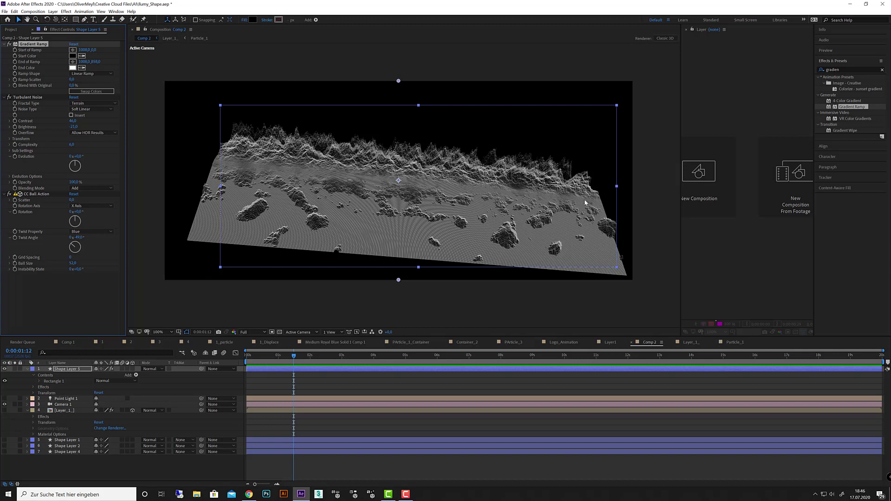
# Find the Invert effect and apply it to Shape Layer 5 after CC Ball Action
pyautogui.click(856, 70)
pyautogui.write('inver')
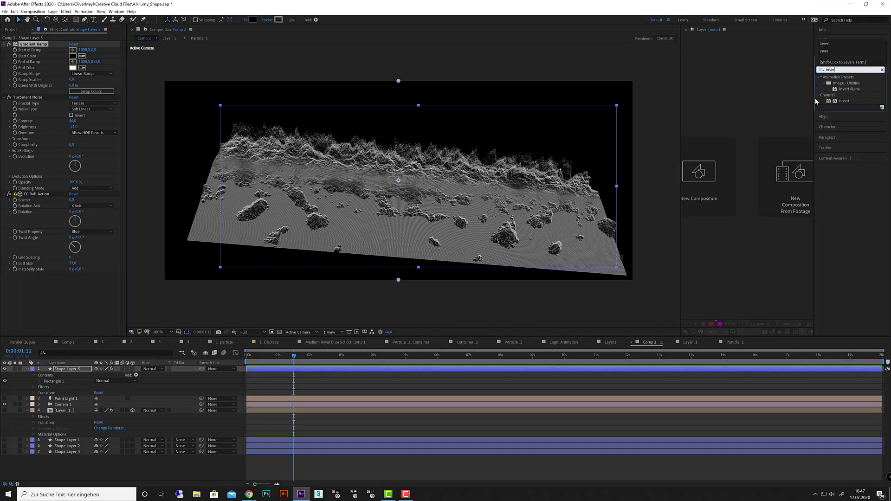
pyautogui.doubleClick(831, 100)
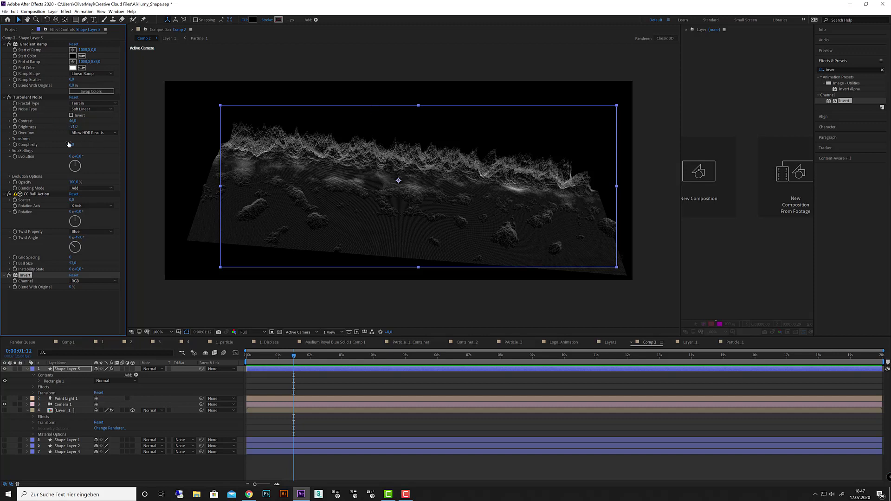
# Keyframe Turbulent Noise's Offset Turbulence at 0:00:00:00 and shift it to about 1018, 1095 at 0:00:06:23
pyautogui.click(10, 139)
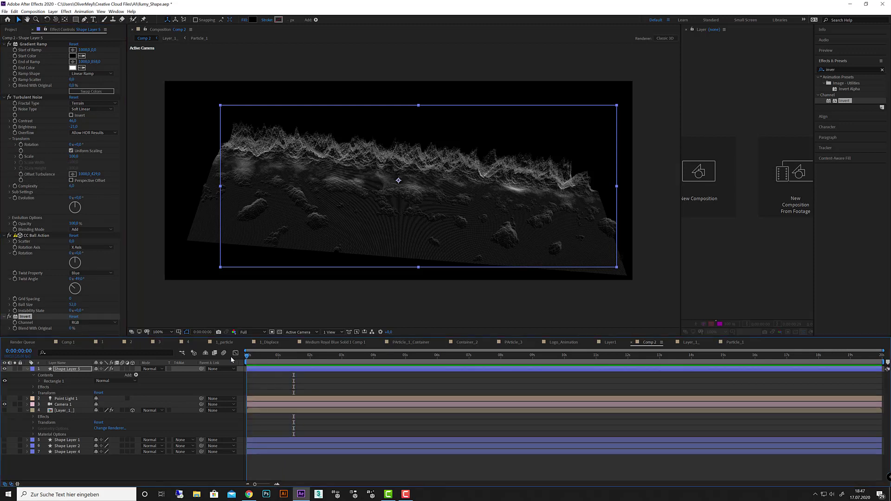
pyautogui.press('Home')
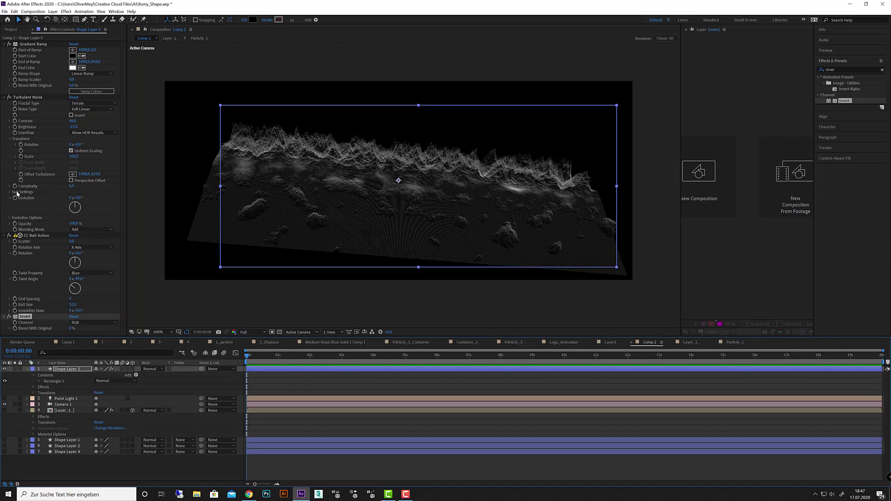
pyautogui.click(21, 175)
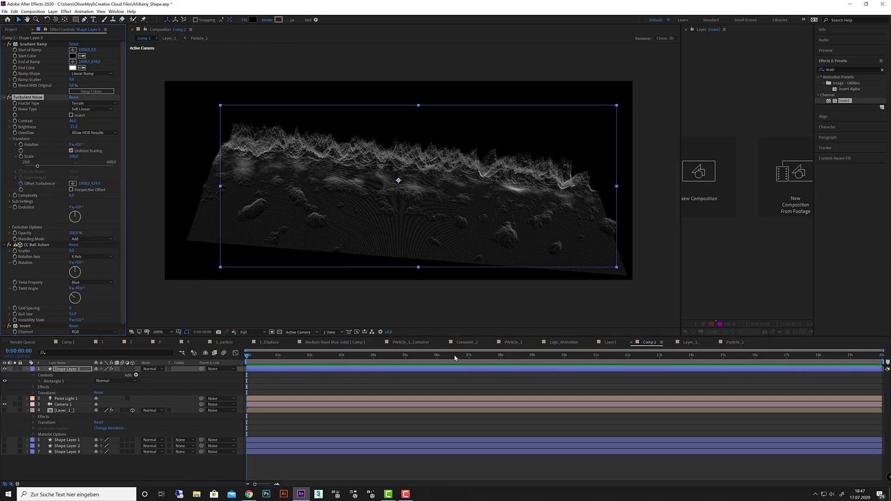
pyautogui.click(467, 357)
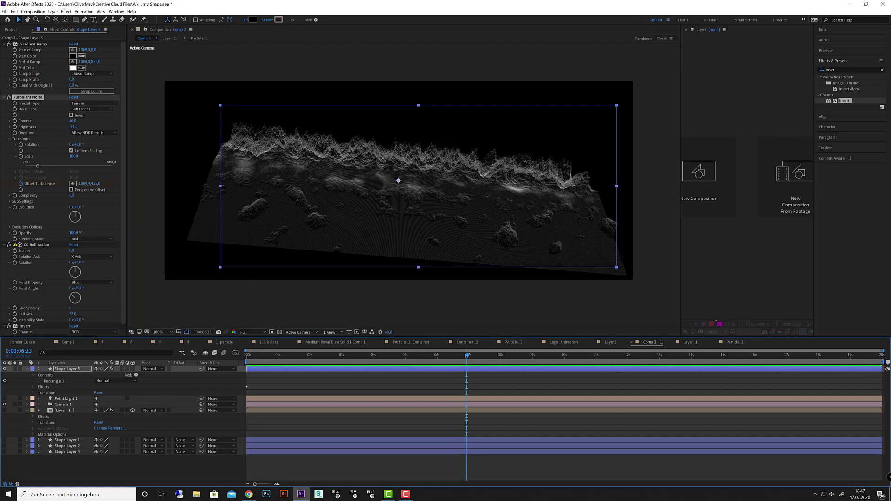
pyautogui.moveTo(83, 183); pyautogui.dragTo(302, 178)
pyautogui.moveTo(400, 300); pyautogui.dragTo(401, 334)
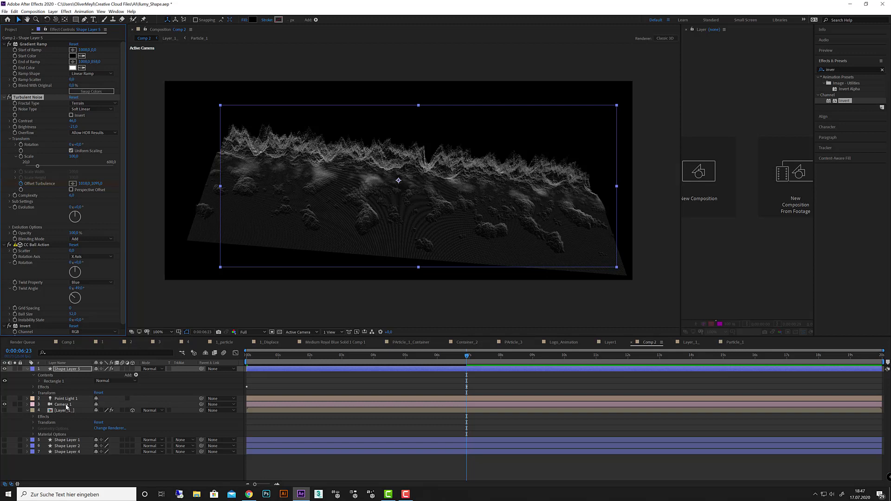
# Make Shape Layer 5 a 3D layer and orbit Camera 1 slightly around the particle terrain
pyautogui.click(132, 369)
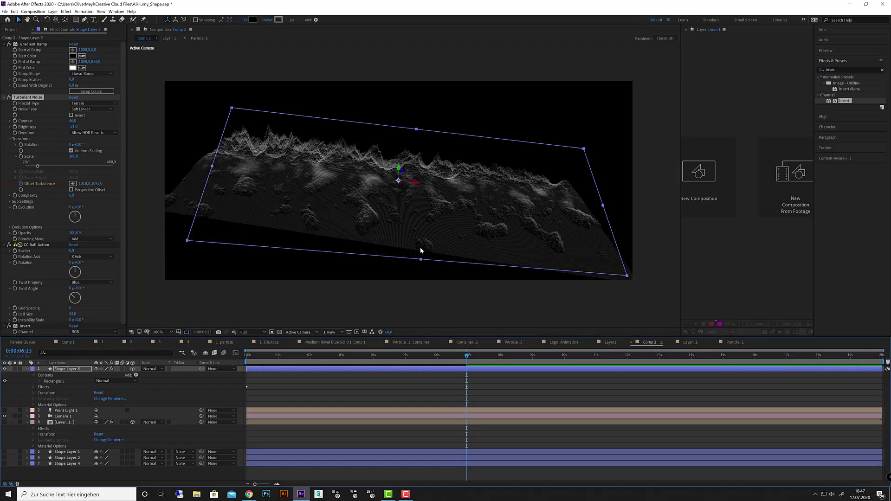
pyautogui.press('c')
pyautogui.moveTo(309, 205)
pyautogui.mouseDown()
pyautogui.moveTo(303, 190)
pyautogui.moveTo(303, 210)
pyautogui.moveTo(297, 205)
pyautogui.mouseUp()
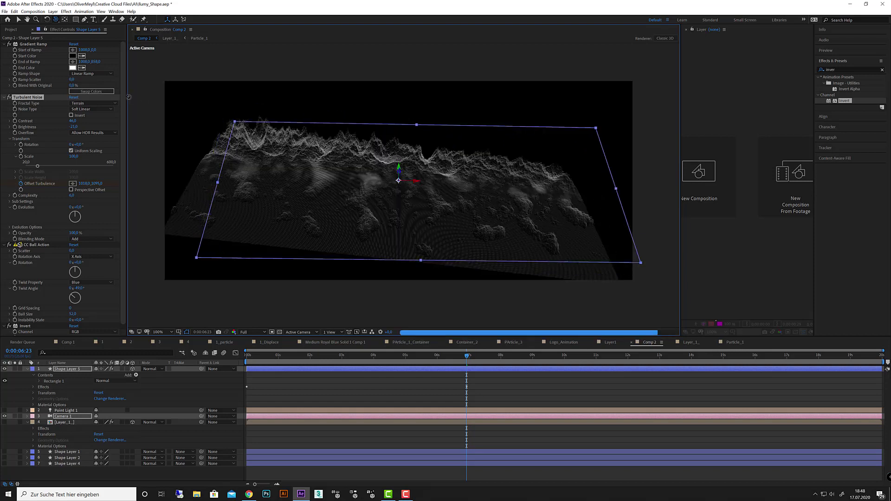
# Dolly Camera 1 closer to the particle terrain so that it fills the frame width
pyautogui.click(56, 19)
pyautogui.click(77, 35)
pyautogui.moveTo(390, 168); pyautogui.dragTo(388, 106)
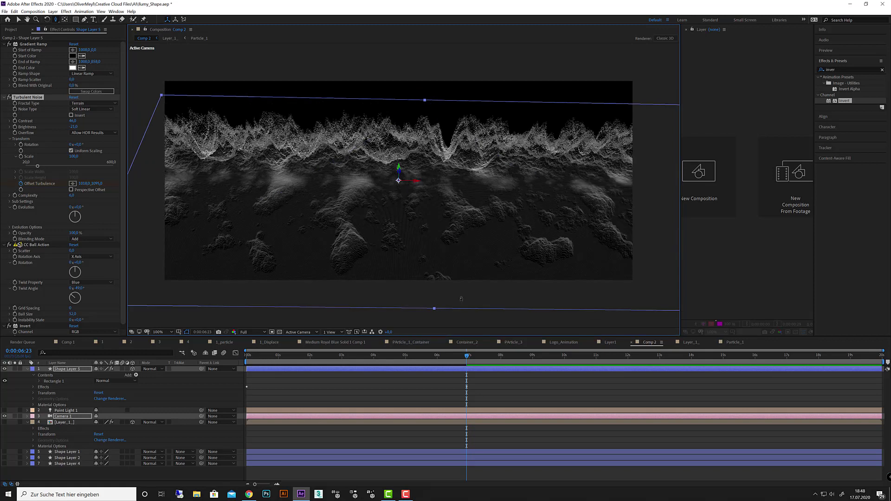
# Undo the last two camera moves and return the playhead to the first frame of Comp 2
pyautogui.hotkey('ctrl', 'z')
pyautogui.hotkey('ctrl', 'z')
pyautogui.moveTo(437, 357); pyautogui.dragTo(222, 361)
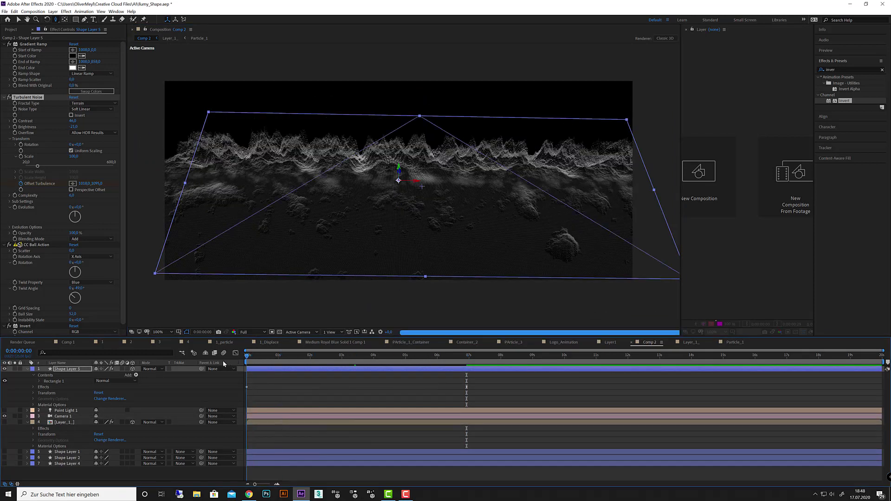
# Find the Glow effect in the effects library and apply it to Shape Layer 5
pyautogui.click(840, 69)
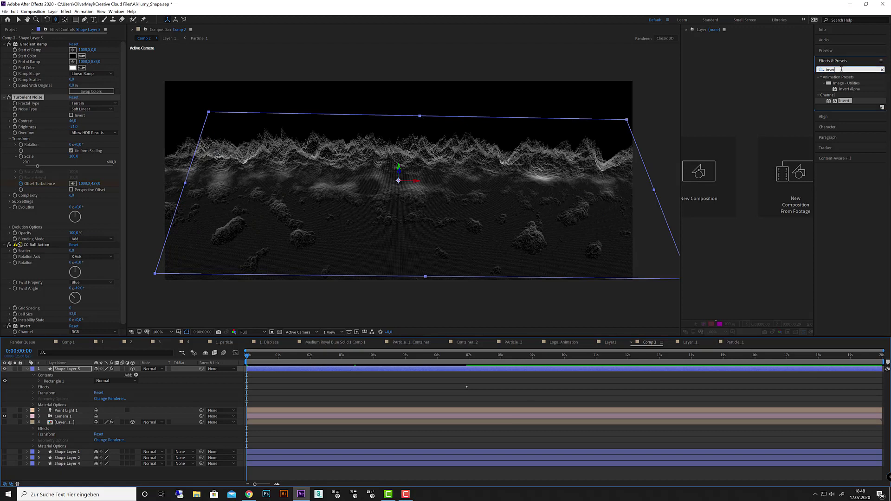
pyautogui.write('glow')
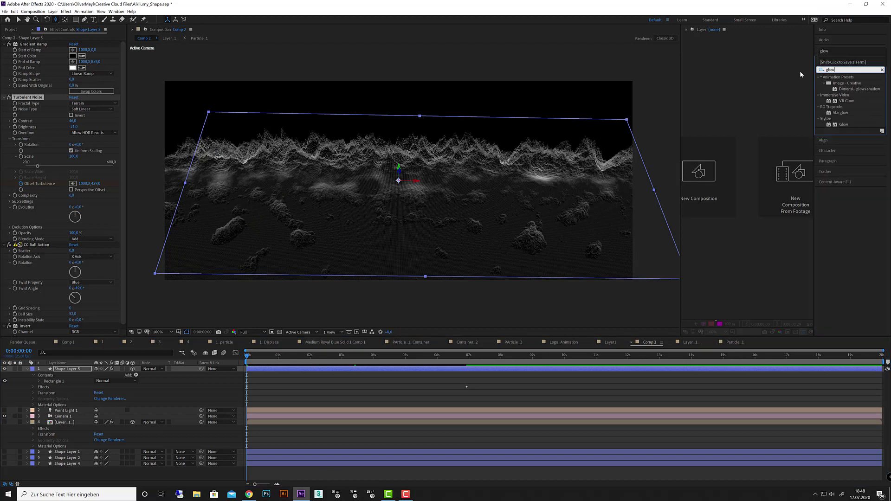
pyautogui.click(844, 124)
pyautogui.moveTo(843, 125); pyautogui.dragTo(236, 199)
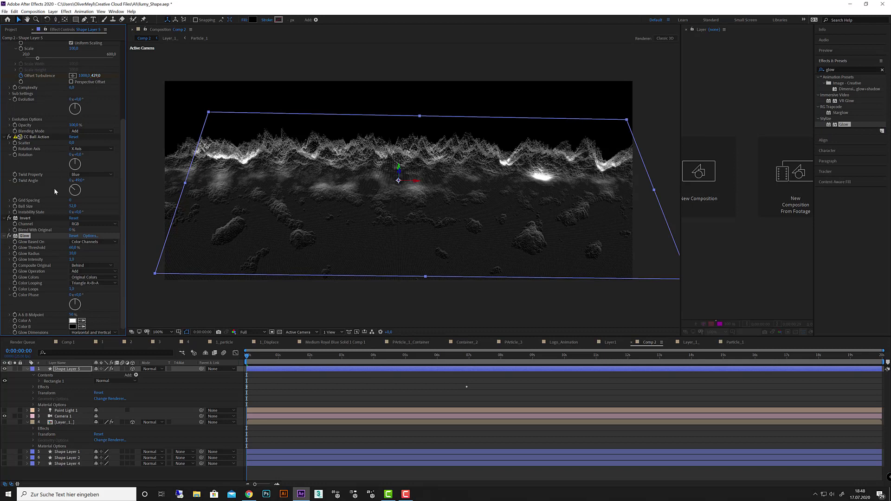
# Duplicate Glow on Shape Layer 5, raise the copy's Glow Radius above 200, slightly increase its Glow Intensity and preview the terrain
pyautogui.hotkey('ctrl', 'd')
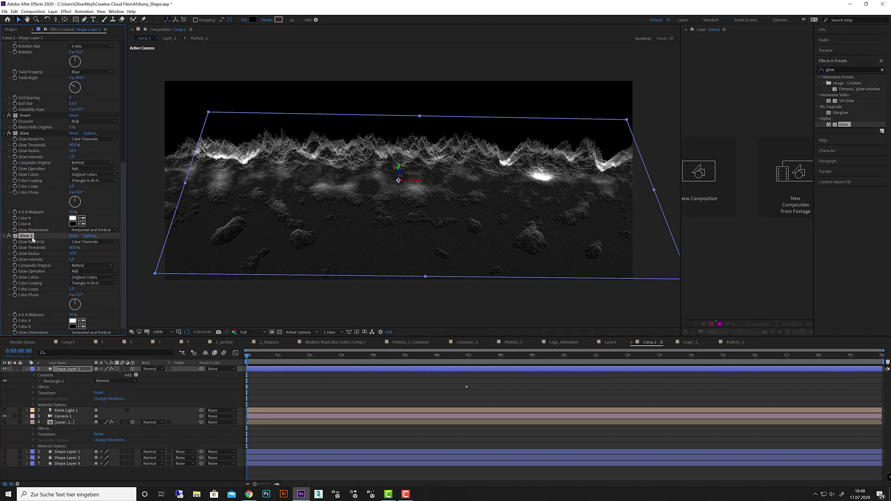
pyautogui.moveTo(72, 259); pyautogui.dragTo(165, 246)
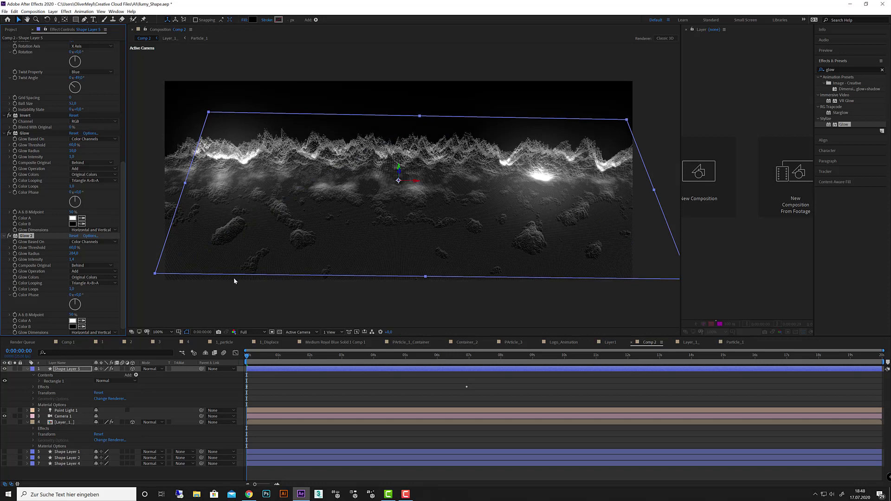
pyautogui.press('space')
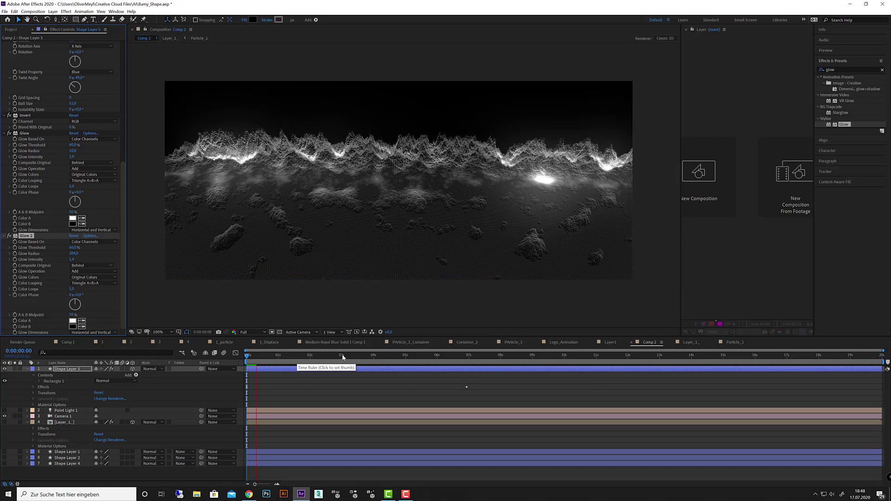
pyautogui.click(256, 361)
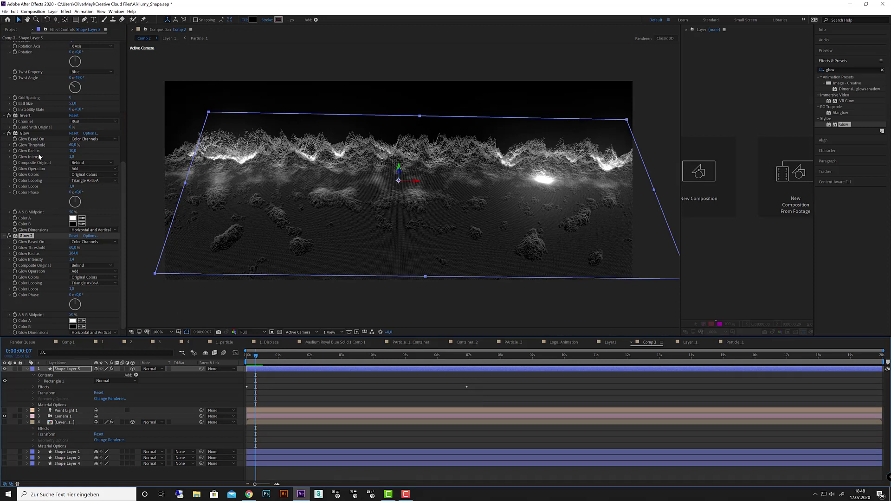
# Set CC Ball Action's Grid Spacing to 7 and Ball Size to about 12, preview the animation and return to the first frame
pyautogui.scroll(5, 49, 260)
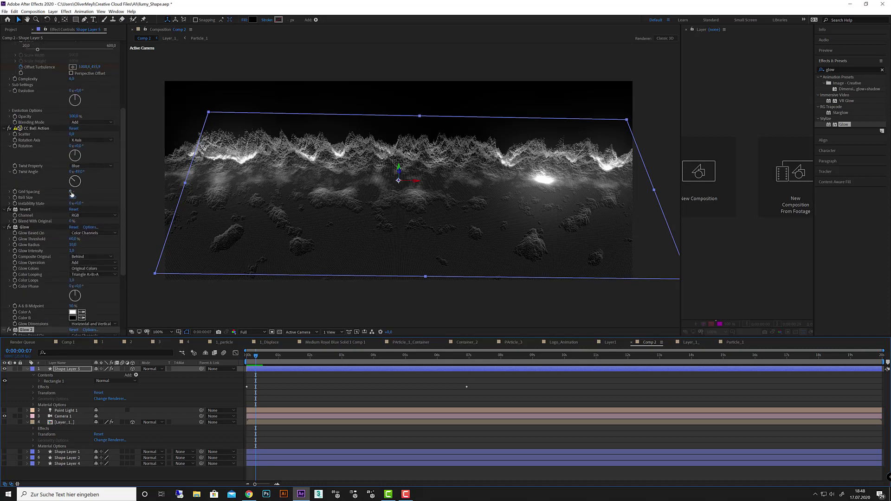
pyautogui.moveTo(72, 191); pyautogui.dragTo(74, 192)
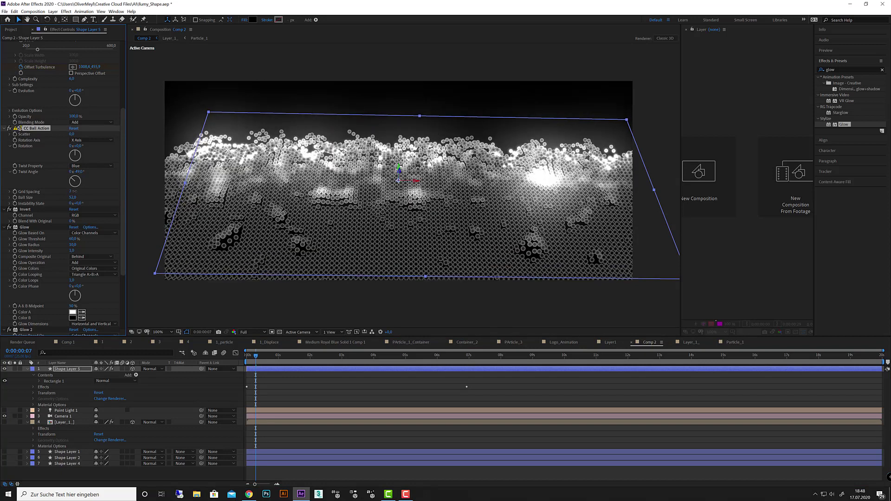
pyautogui.moveTo(73, 198); pyautogui.dragTo(59, 201)
pyautogui.press('space')
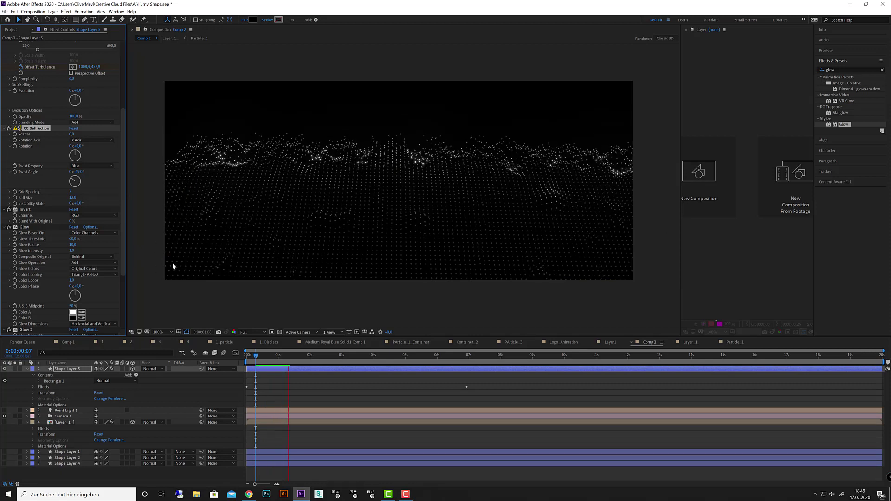
pyautogui.click(288, 365)
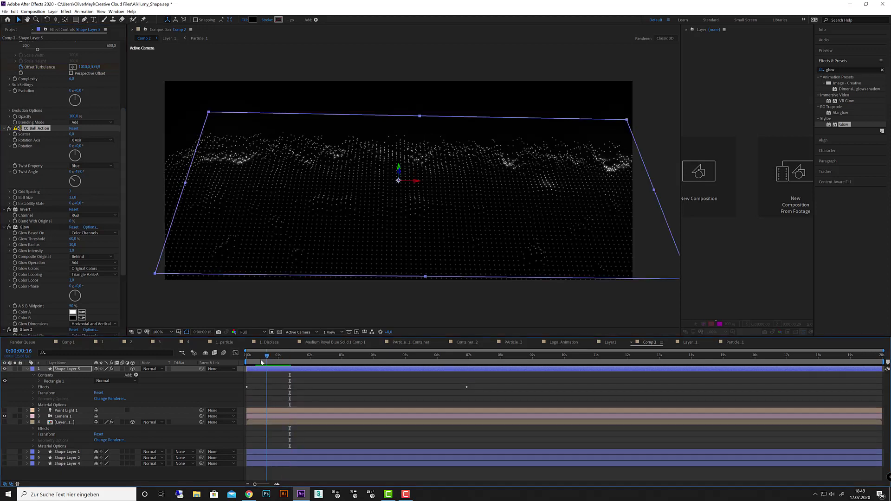
pyautogui.press('Home')
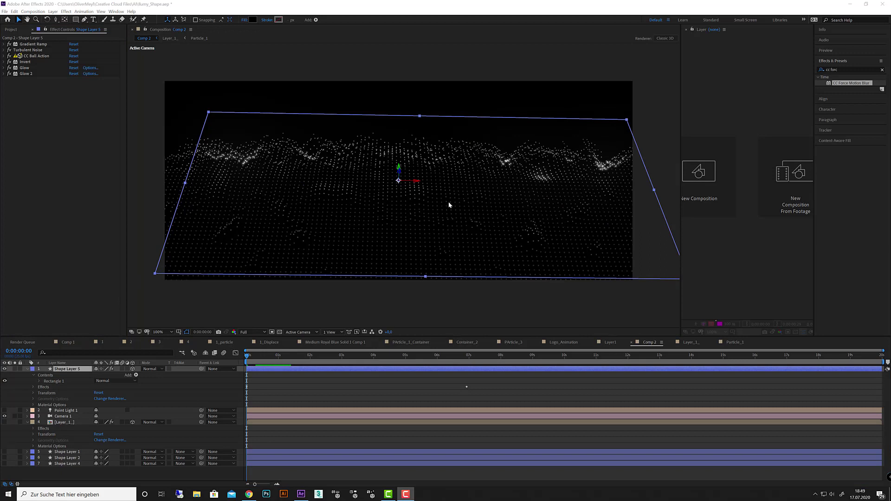
# Apply CC Force Motion Blur to Shape Layer 5 and, at 0:00:01:20, set CC Ball Action's Grid Spacing to 5
pyautogui.doubleClick(845, 84)
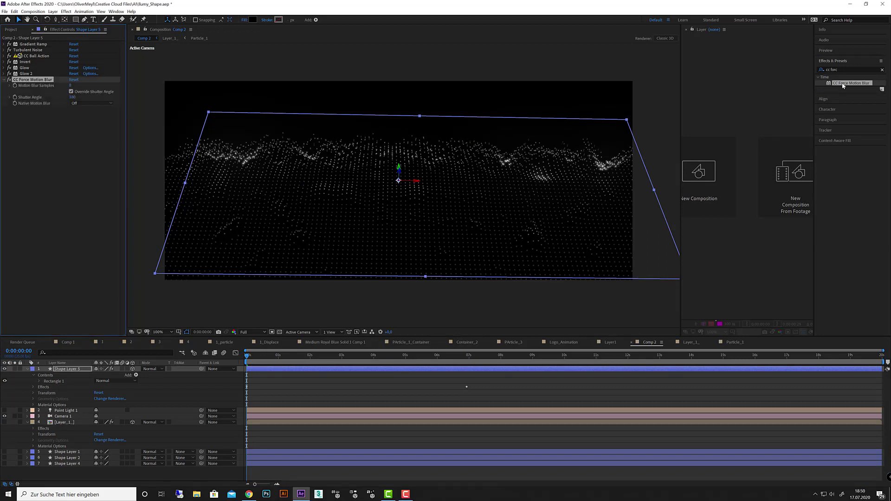
pyautogui.click(304, 356)
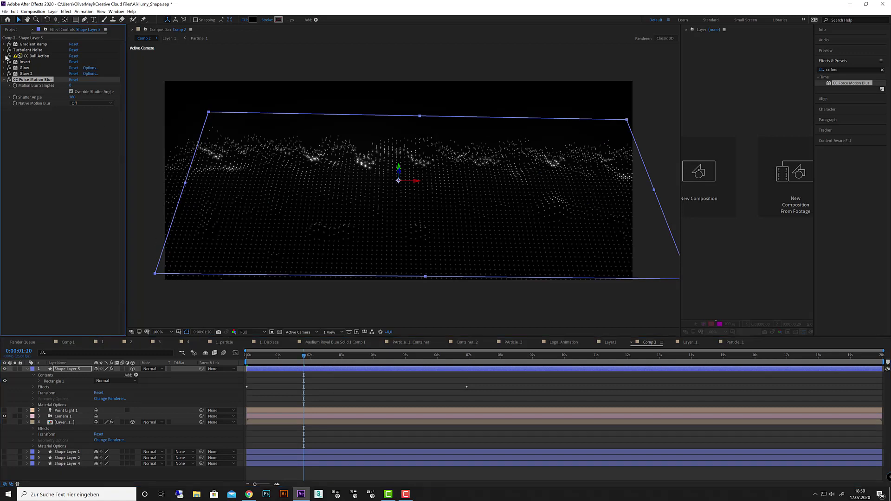
pyautogui.click(4, 56)
pyautogui.click(70, 120)
pyautogui.write('5')
pyautogui.press('Return')
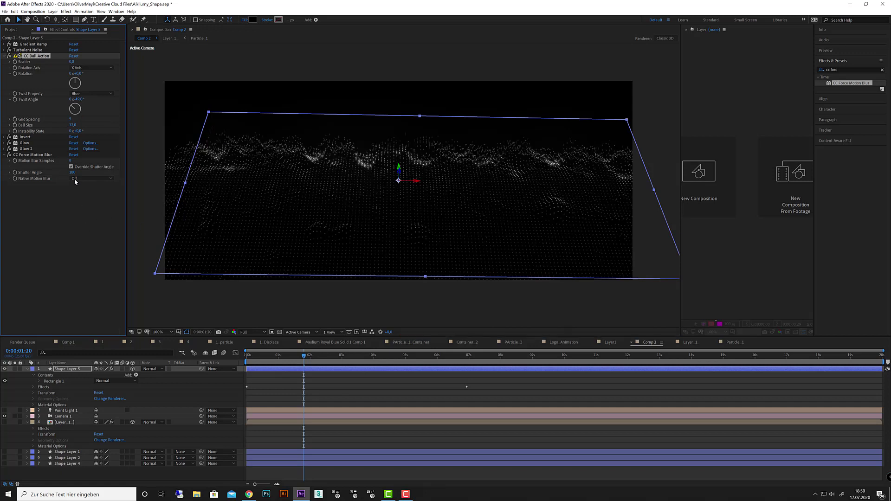
# Raise CC Force Motion Blur's Shutter Angle to about 541 and preview the terrain with layer controls hidden
pyautogui.moveTo(72, 172); pyautogui.dragTo(105, 173)
pyautogui.moveTo(215, 173); pyautogui.dragTo(240, 172)
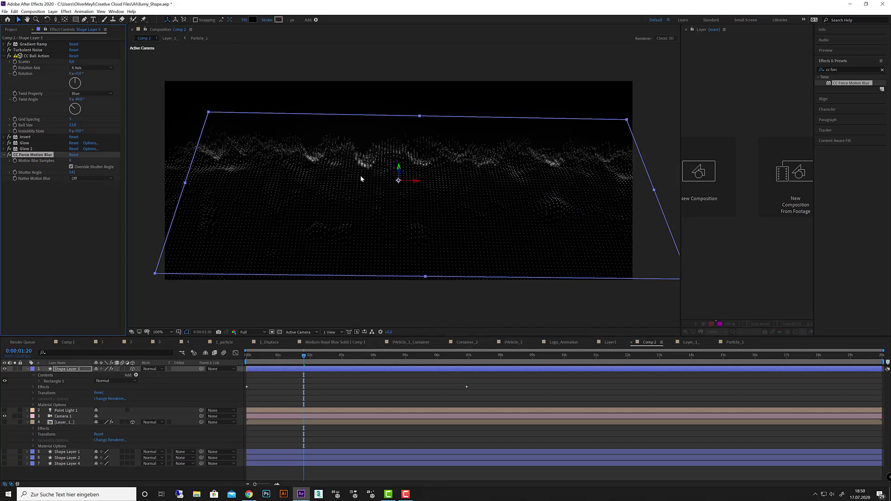
pyautogui.hotkey('ctrl', 'shift', 'h')
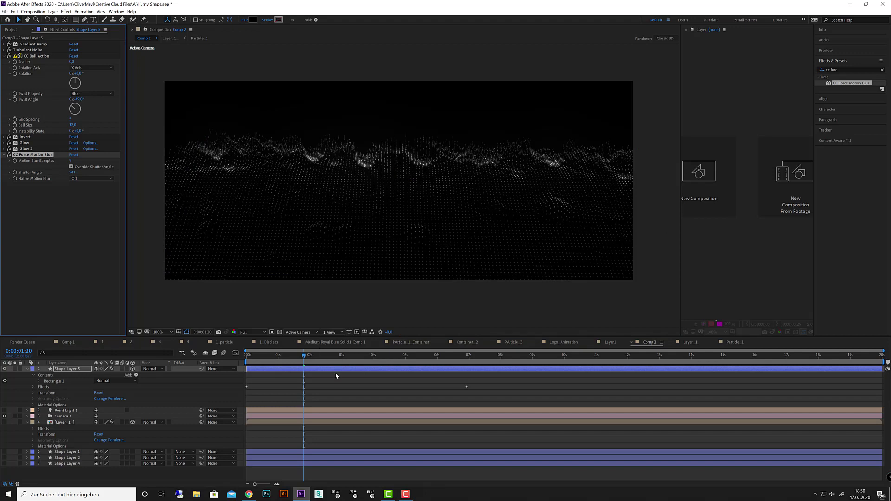
pyautogui.press('space')
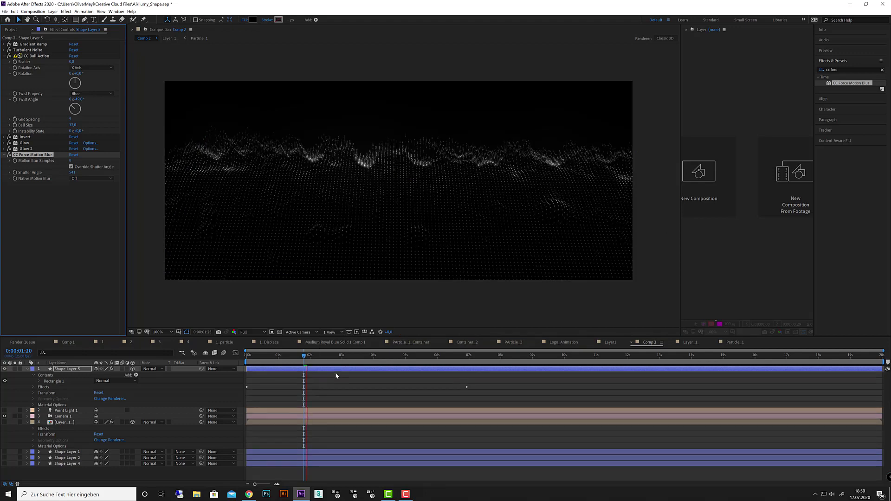
pyautogui.hotkey('ctrl', 'shift', 'h')
# Move CC Force Motion Blur above both Glow effects in the effect order and preview the animation
pyautogui.moveTo(33, 156); pyautogui.dragTo(39, 142)
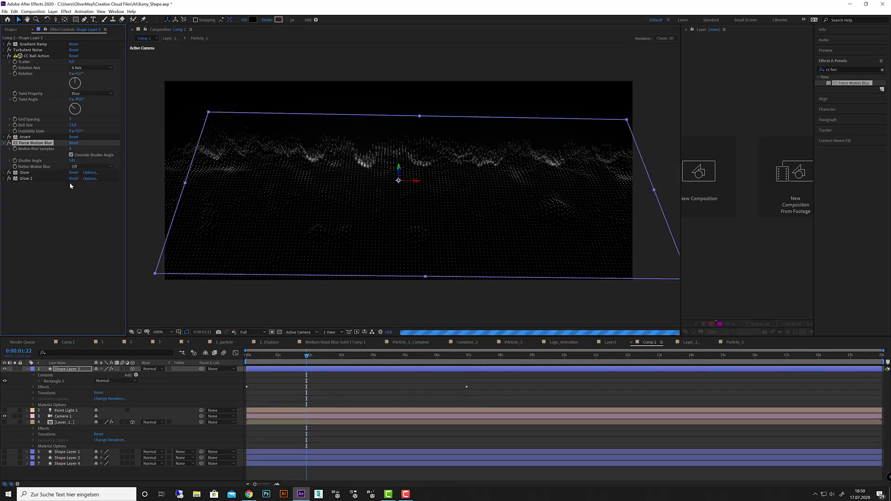
pyautogui.click(162, 247)
pyautogui.press('space')
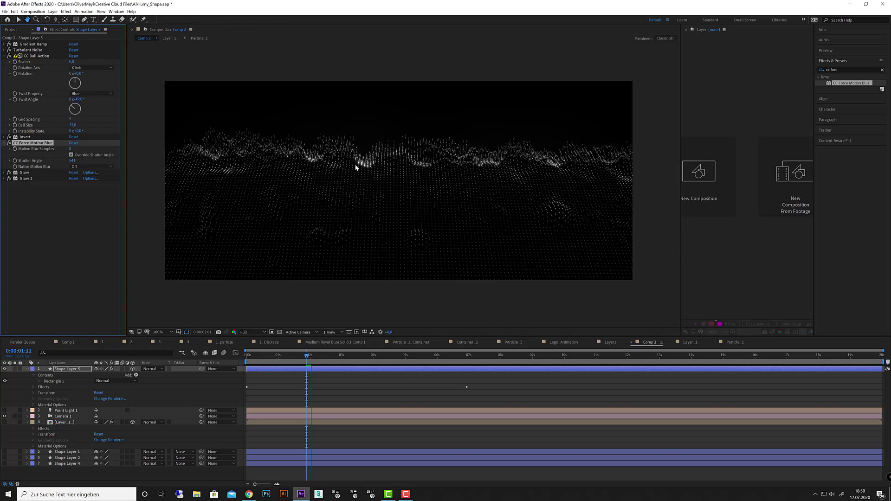
pyautogui.press('space')
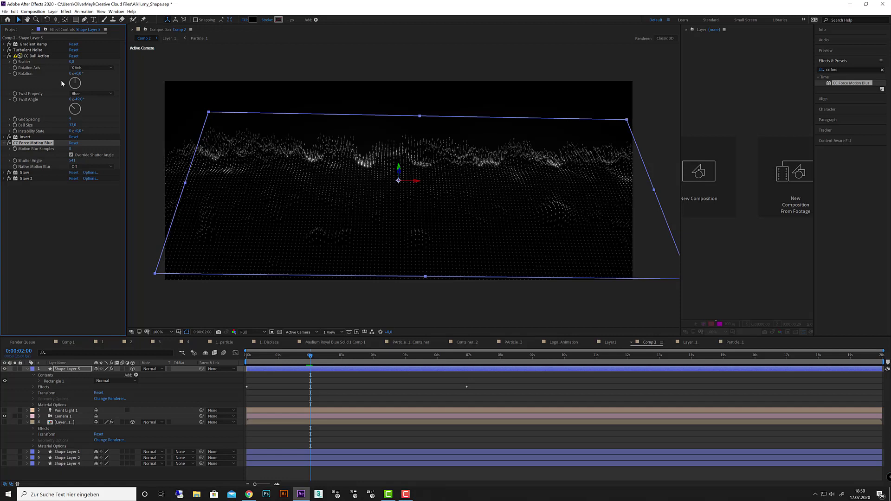
# Raise Turbulent Noise's Contrast, lower its Brightness to about -90 and preview Comp 2 from the first frame
pyautogui.click(5, 50)
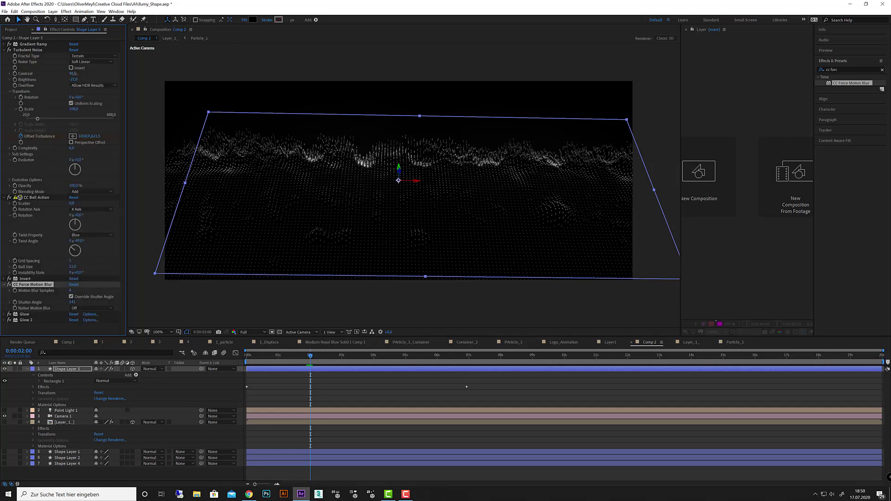
pyautogui.click(28, 49)
pyautogui.moveTo(78, 75); pyautogui.dragTo(69, 80)
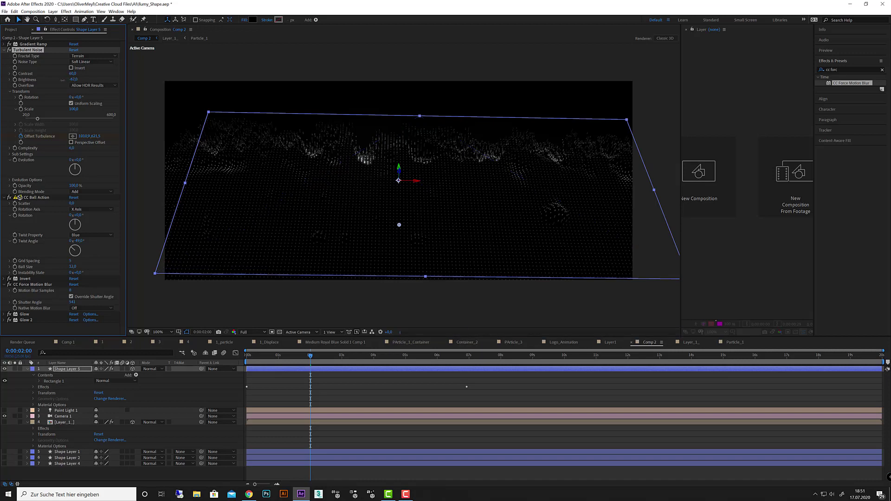
pyautogui.moveTo(62, 81); pyautogui.dragTo(54, 81)
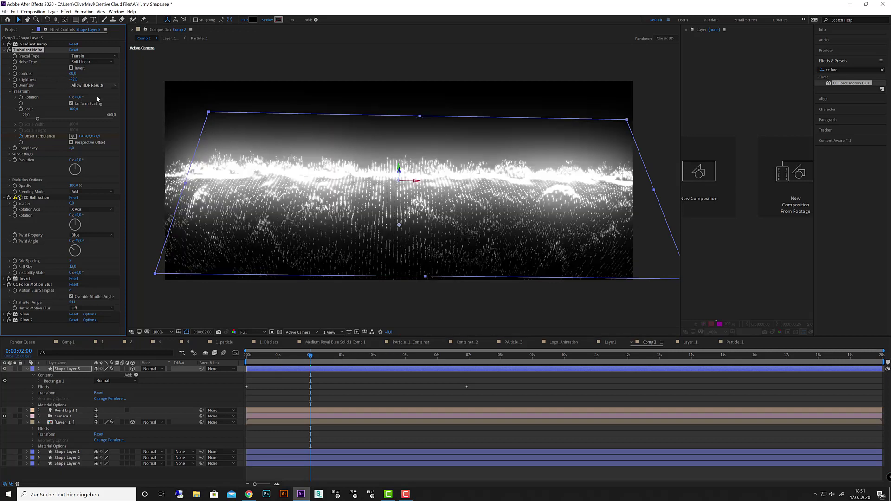
pyautogui.moveTo(311, 357); pyautogui.dragTo(246, 359)
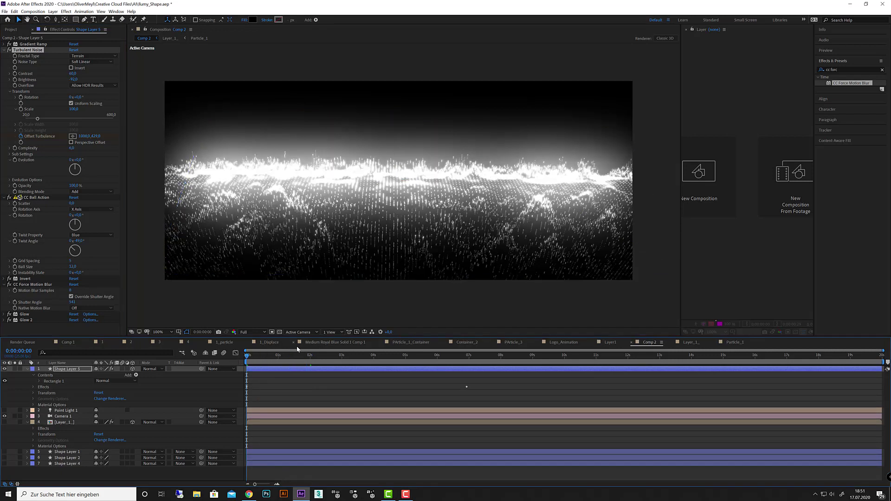
pyautogui.press('space')
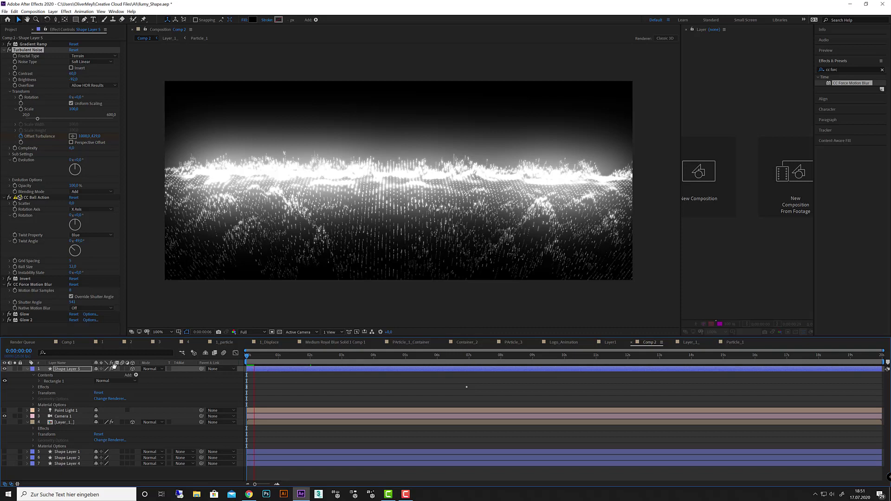
pyautogui.press('space')
# Open Comp 1 to view the finished particle-ring composition
pyautogui.click(71, 343)
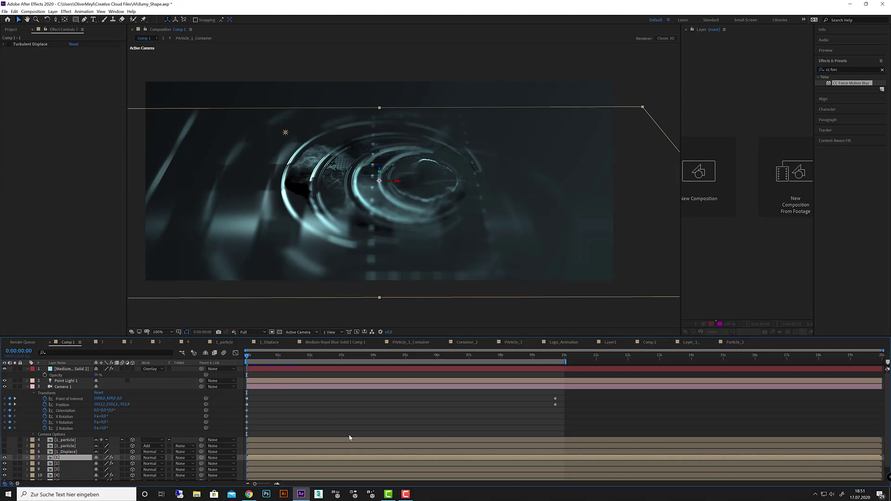
pyautogui.press('F10')
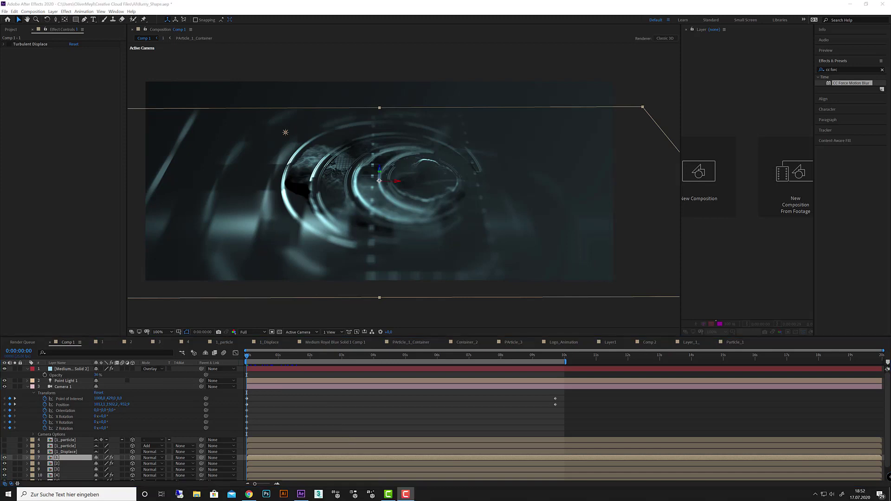
# Switch to Chrome to view the ilumy design plugins on aescripts, and return to After Effects by minimizing the browser
pyautogui.click(250, 495)
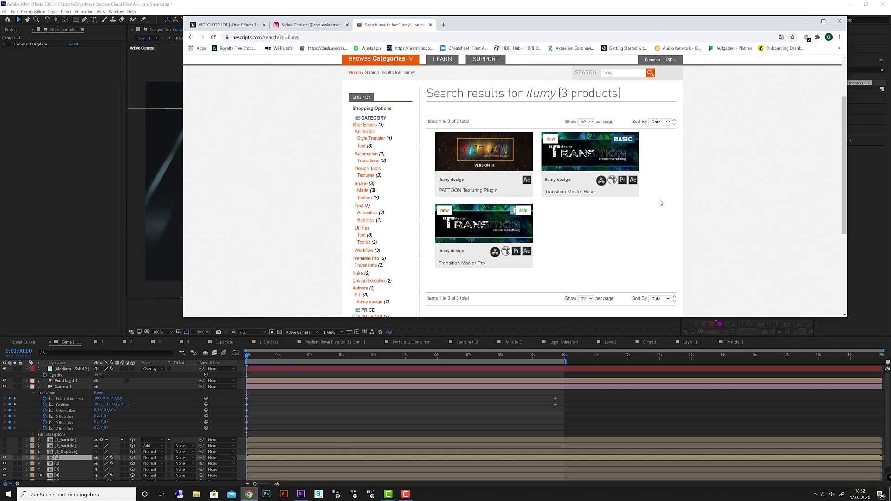
pyautogui.moveTo(494, 165)
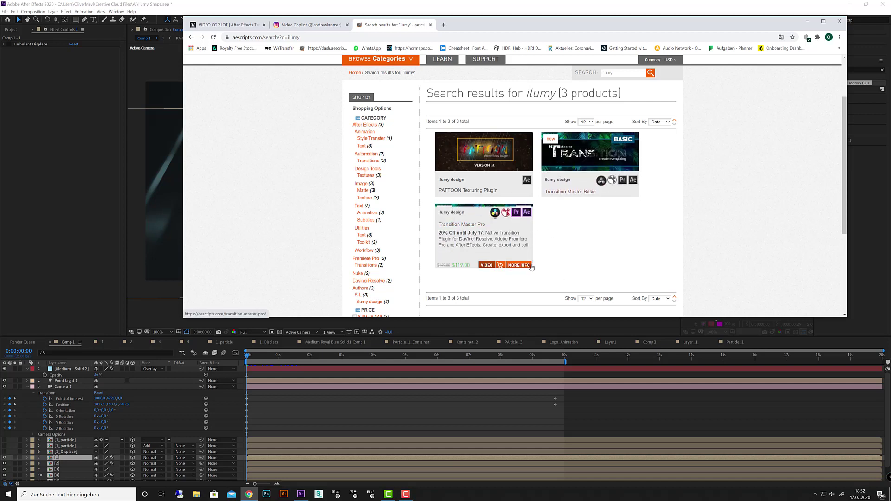
pyautogui.click(808, 23)
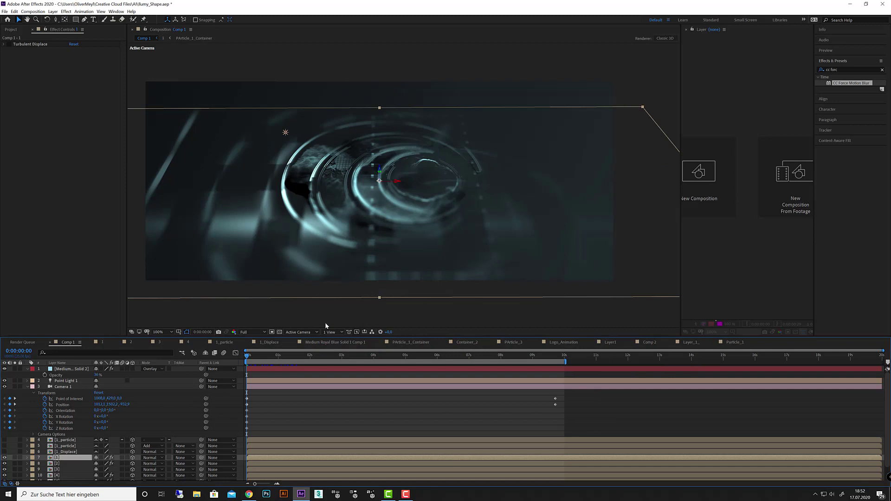